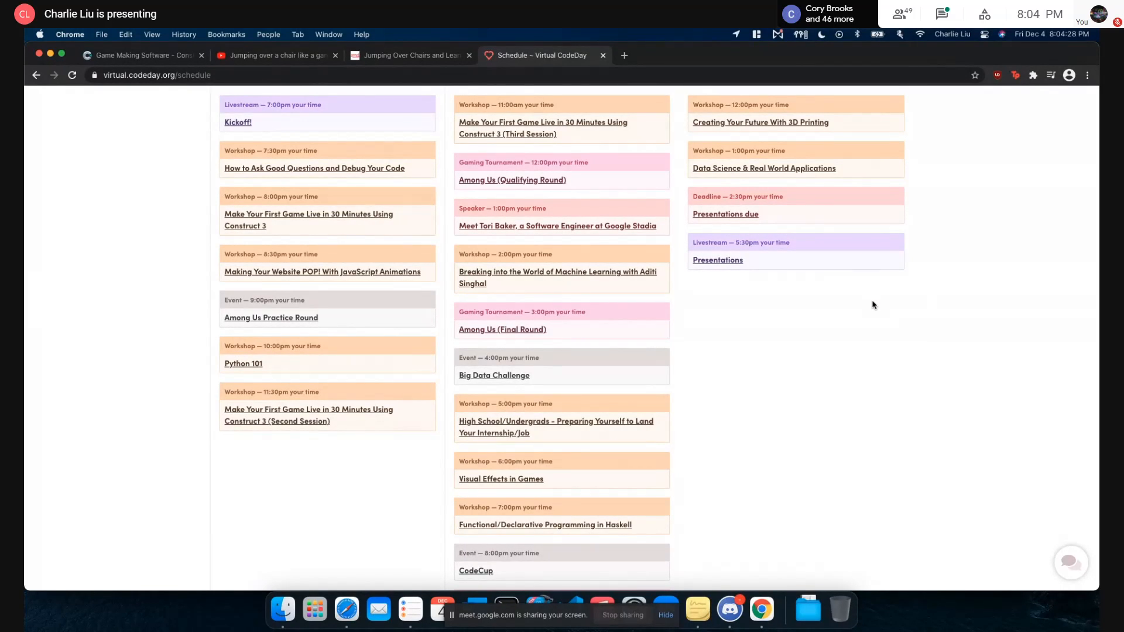
# Switch to the Construct 3 editor page and copy its web address
pyautogui.click(133, 55)
pyautogui.click(154, 75)
pyautogui.press('super+c')
pyautogui.press('super+c')
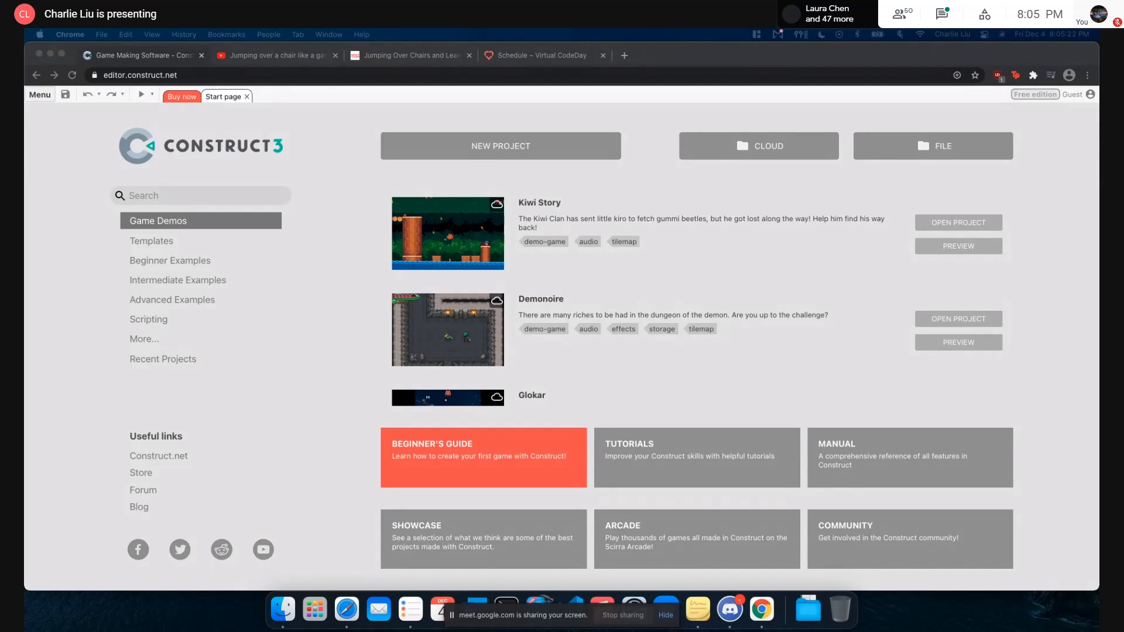
pyautogui.click(338, 153)
pyautogui.click(317, 115)
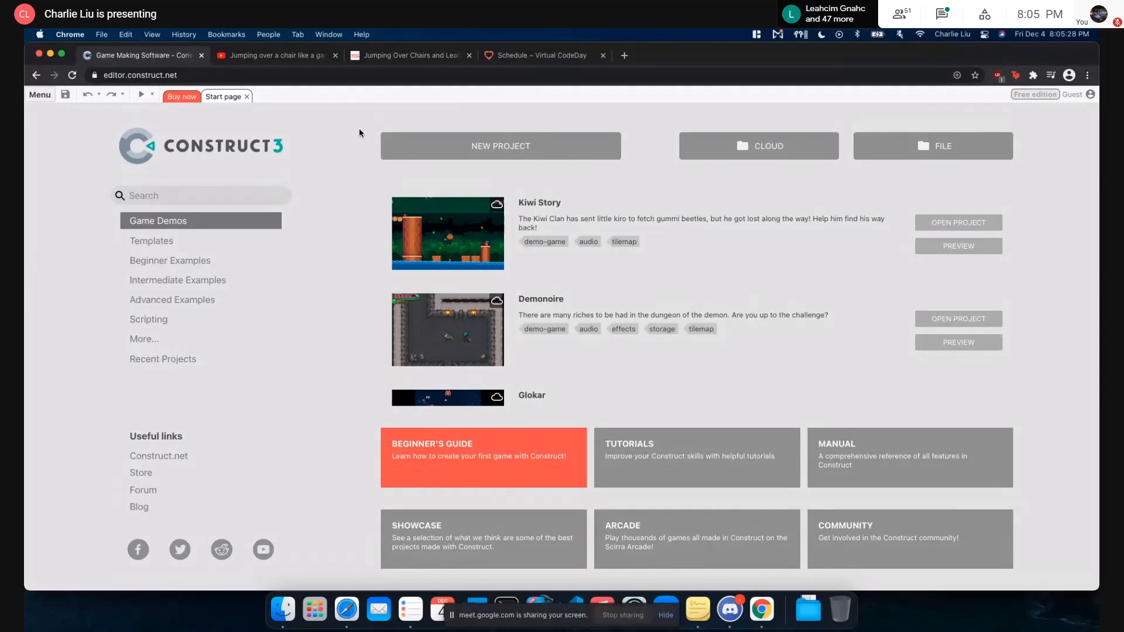
# Play the YouTube video "Jumping over a chair like a gangster (Bill Gates)" and cancel the autoplay of the following video
pyautogui.click(258, 56)
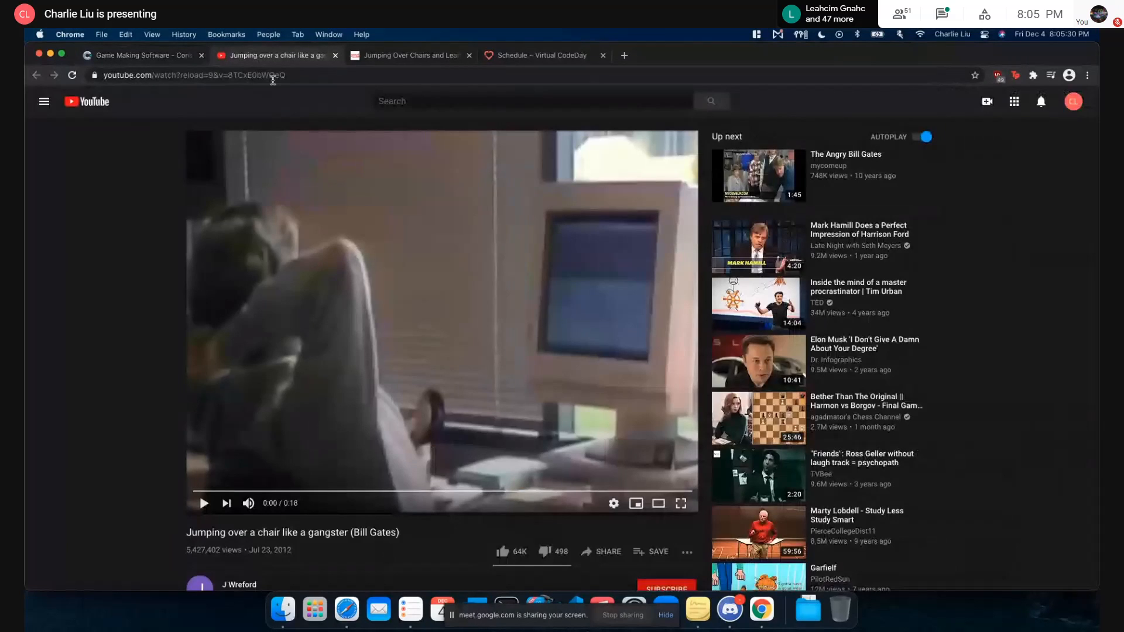
pyautogui.click(449, 260)
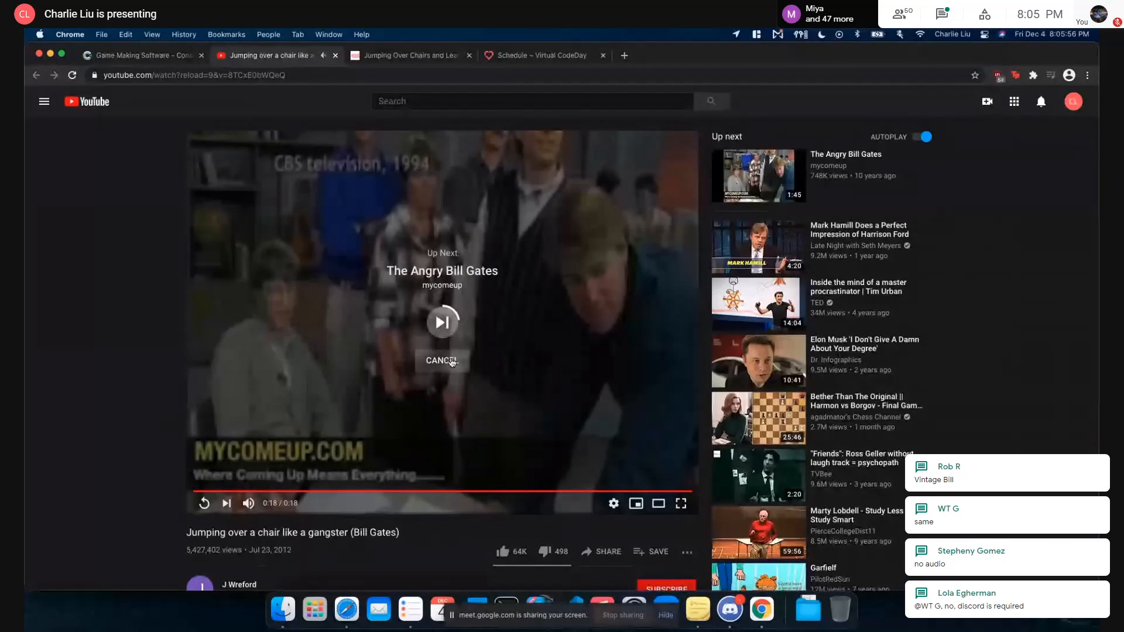
pyautogui.click(442, 360)
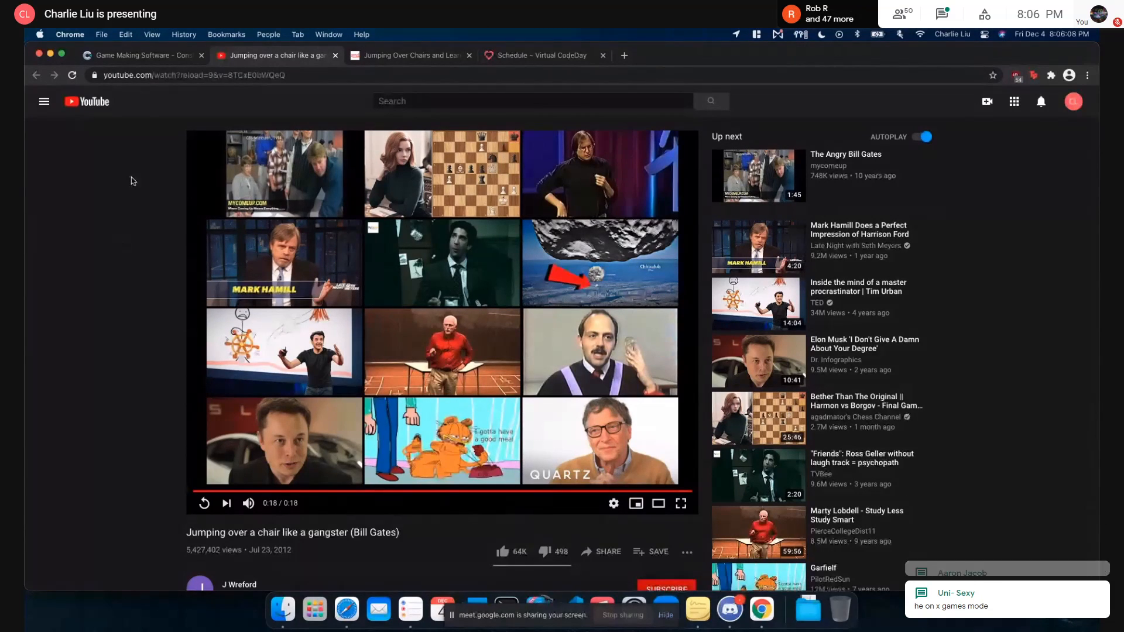
# Create a new project in the Construct 3 editor named "Bill Gates Jumping Over Chair" with the default settings
pyautogui.click(127, 56)
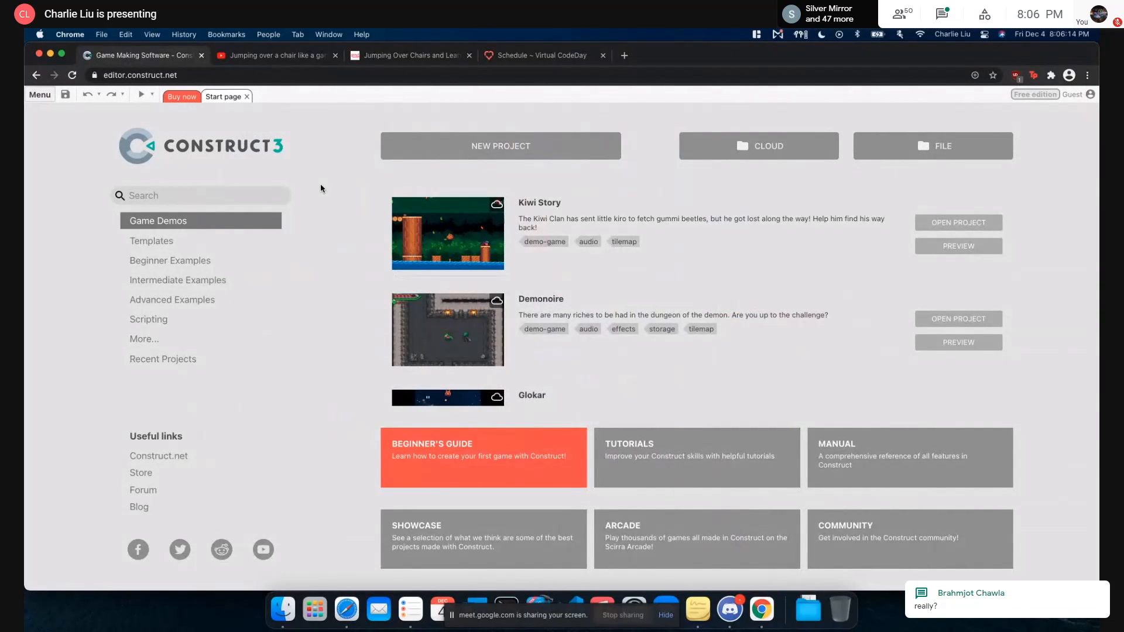
pyautogui.click(444, 146)
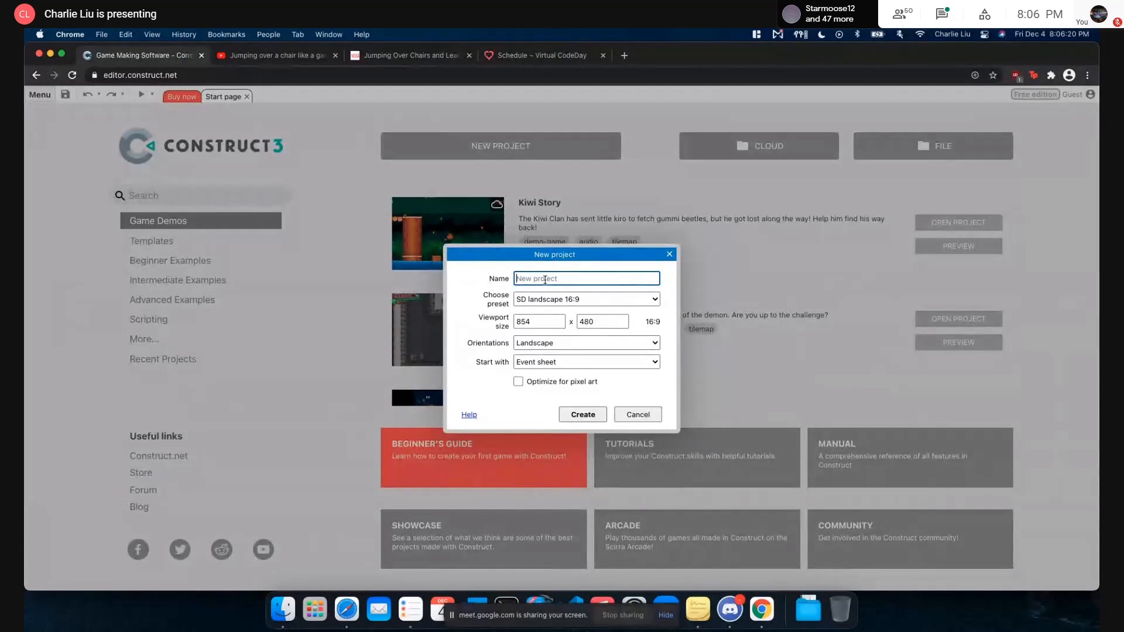
pyautogui.write('Bill Gates Jumping Ov')
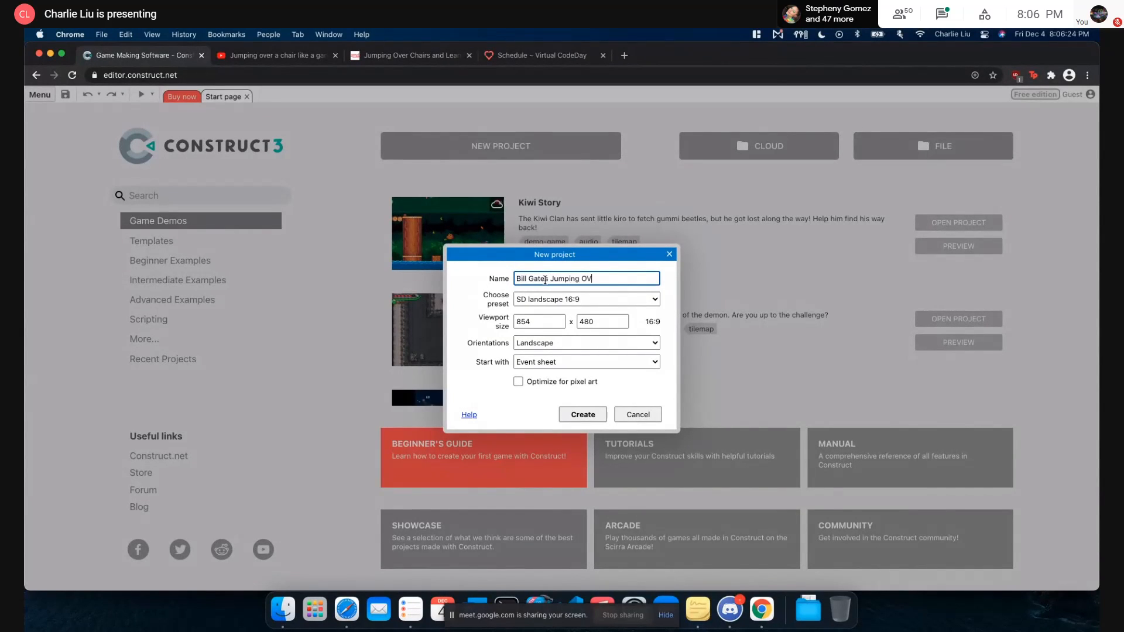
pyautogui.write('er Chair')
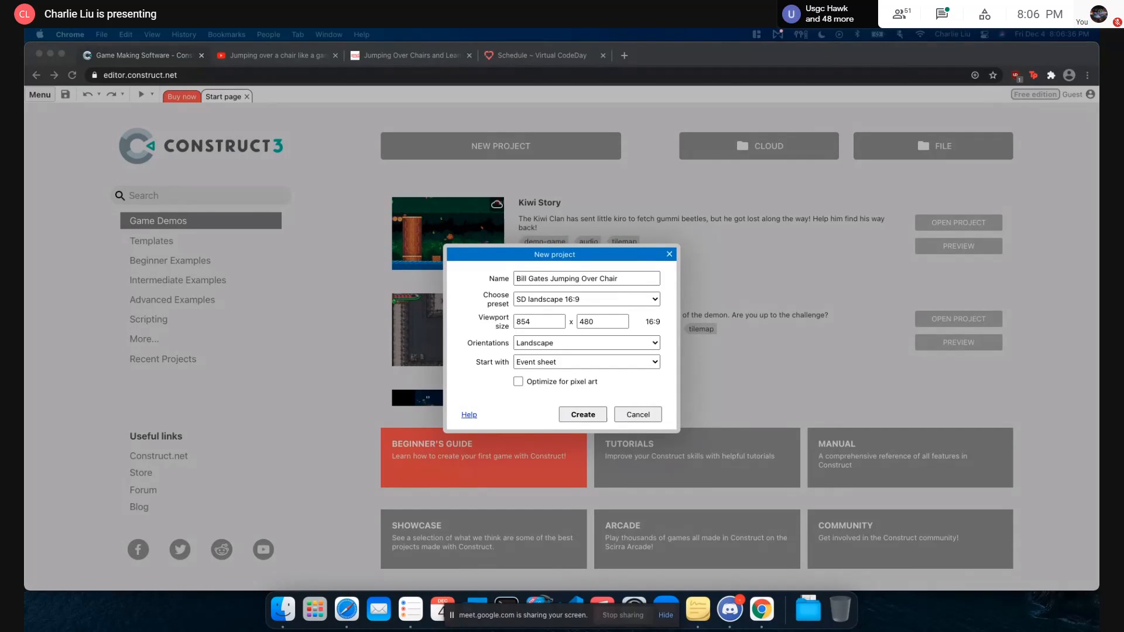
pyautogui.click(616, 398)
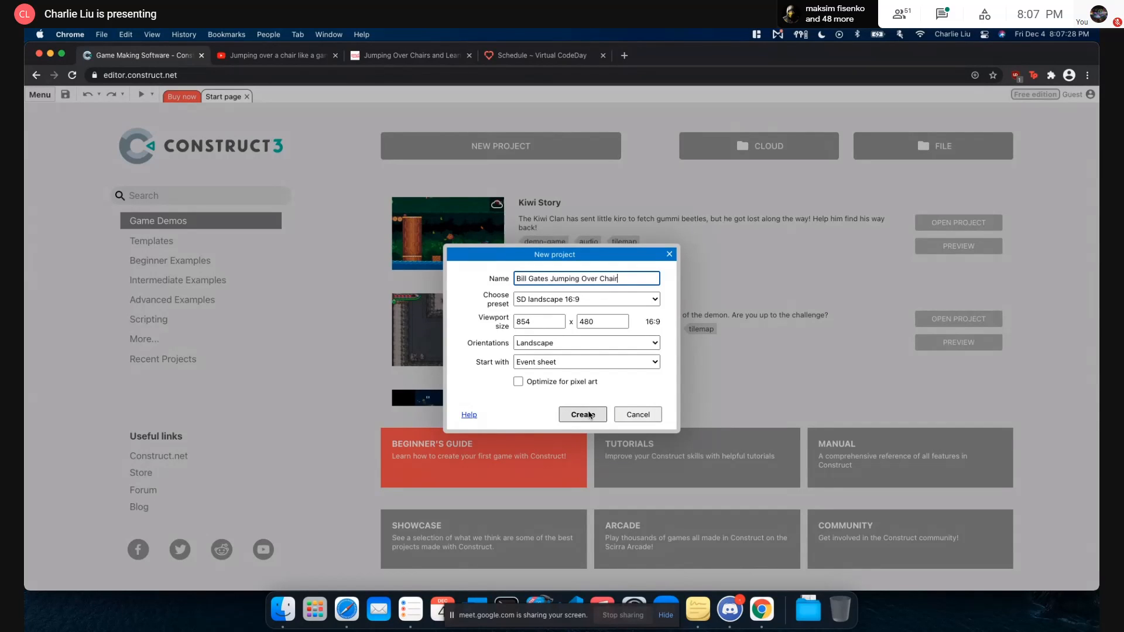
pyautogui.click(588, 414)
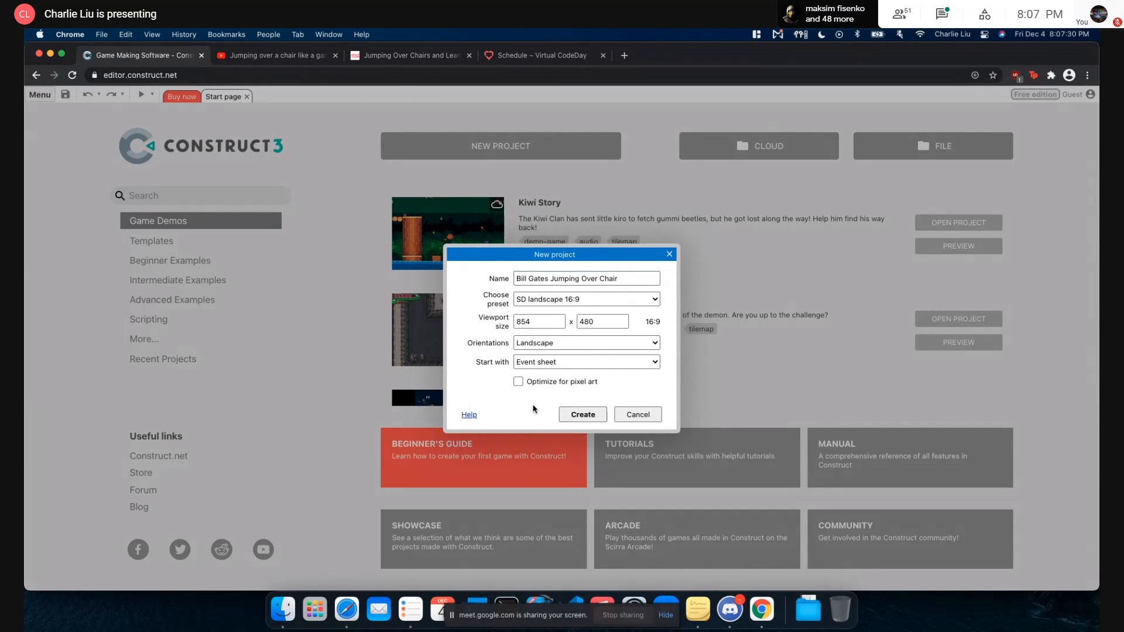
pyautogui.click(580, 415)
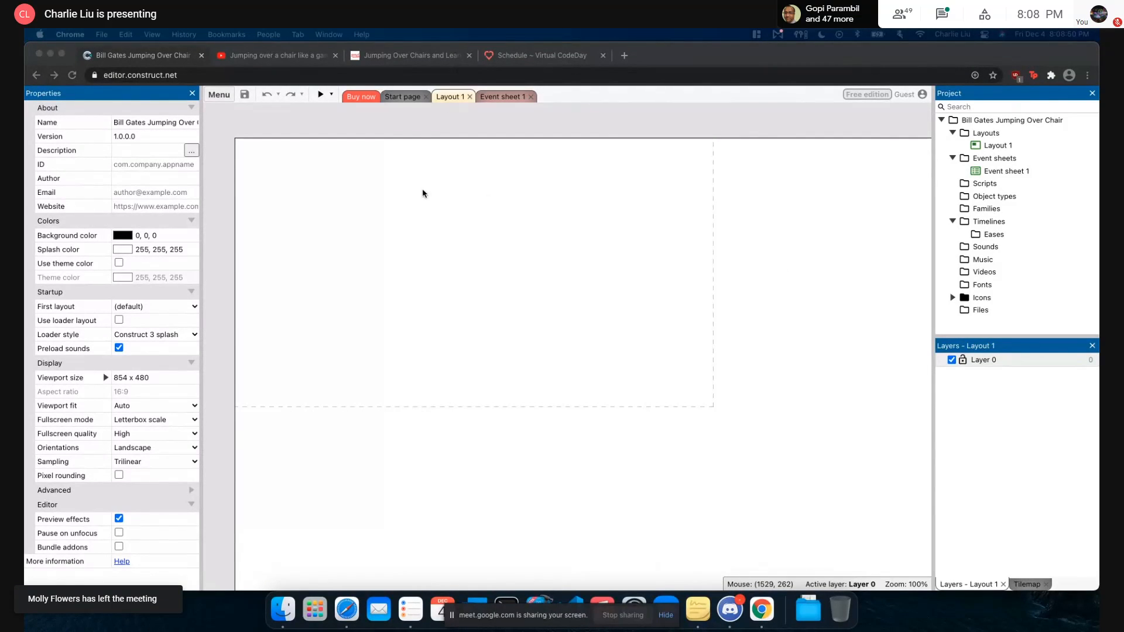
# Insert a Sprite object in the upper part of Layout 1 and close its Animations Editor without drawing anything
pyautogui.doubleClick(376, 234)
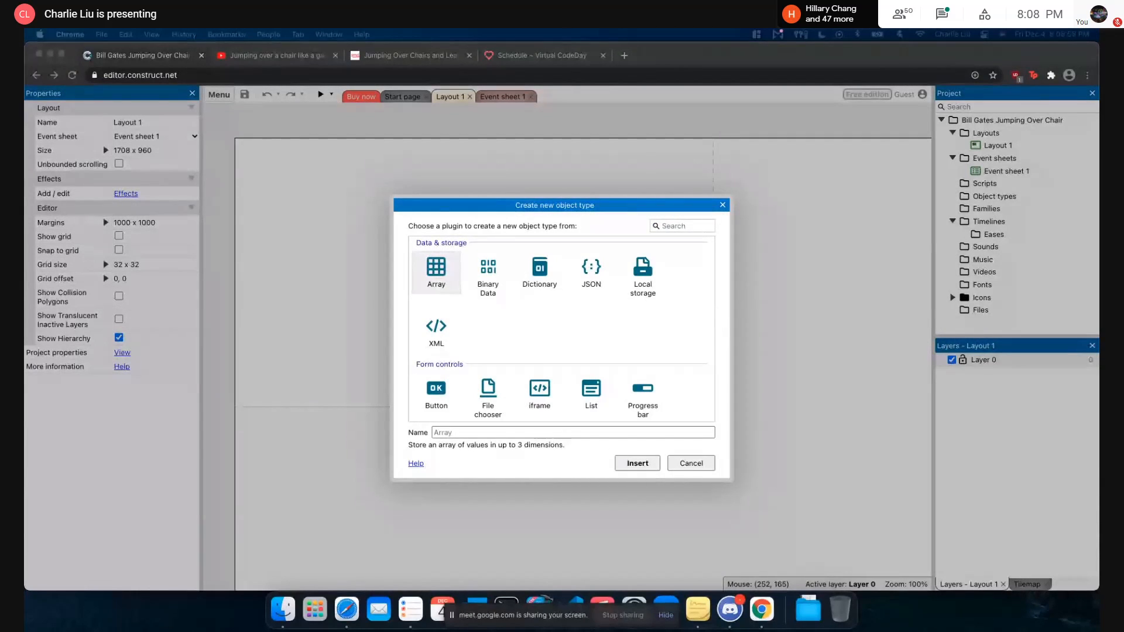
pyautogui.click(707, 221)
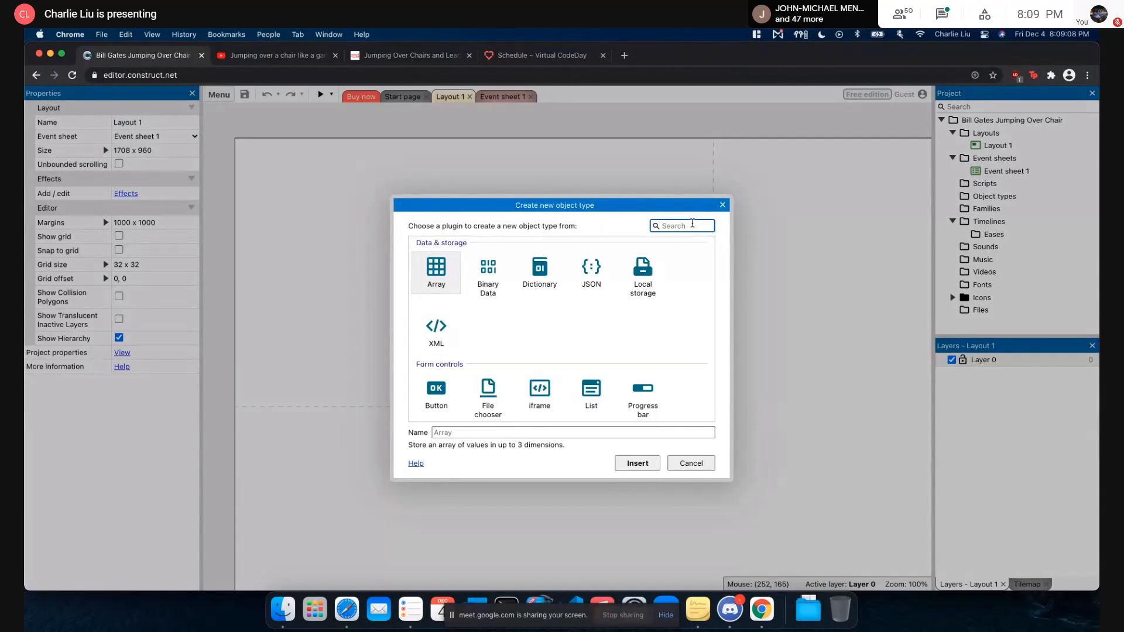
pyautogui.write('sprite')
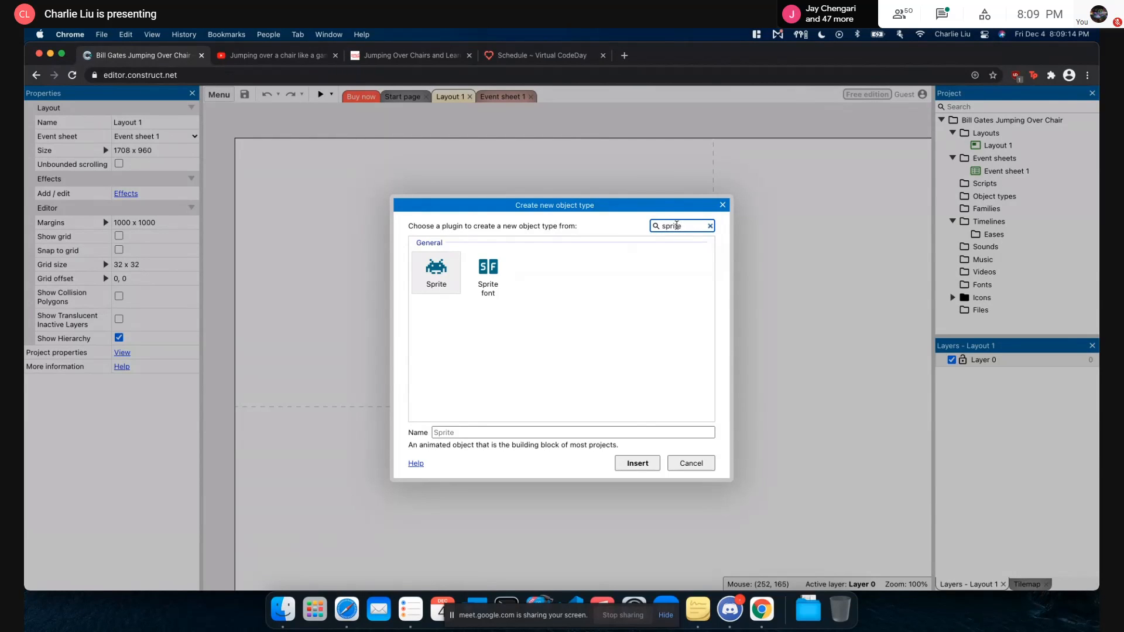
pyautogui.doubleClick(436, 270)
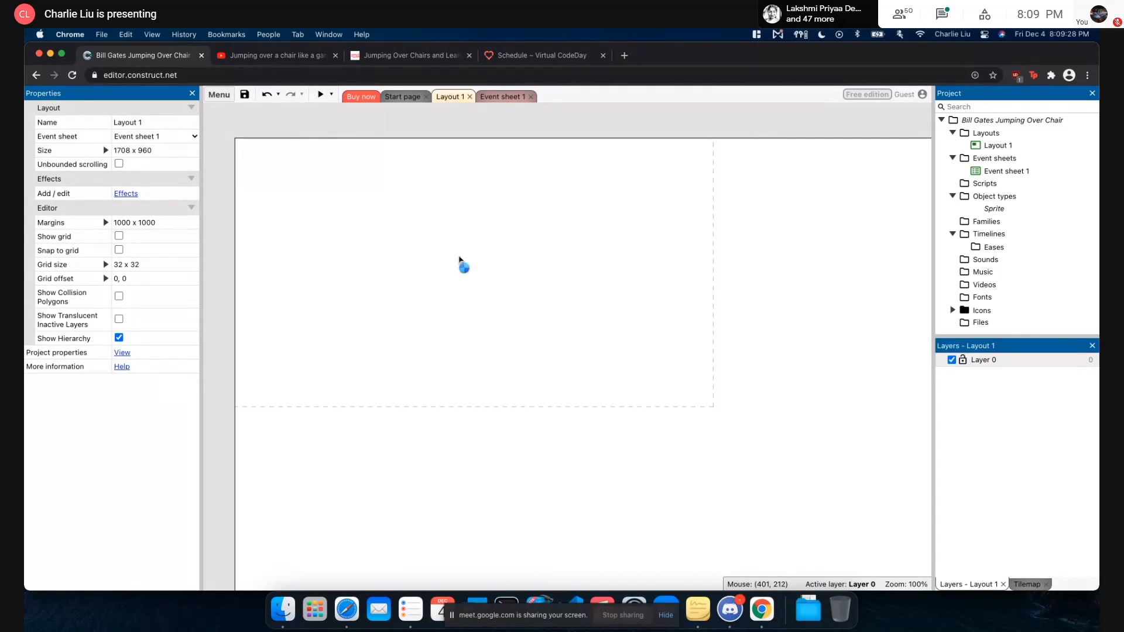
pyautogui.click(458, 256)
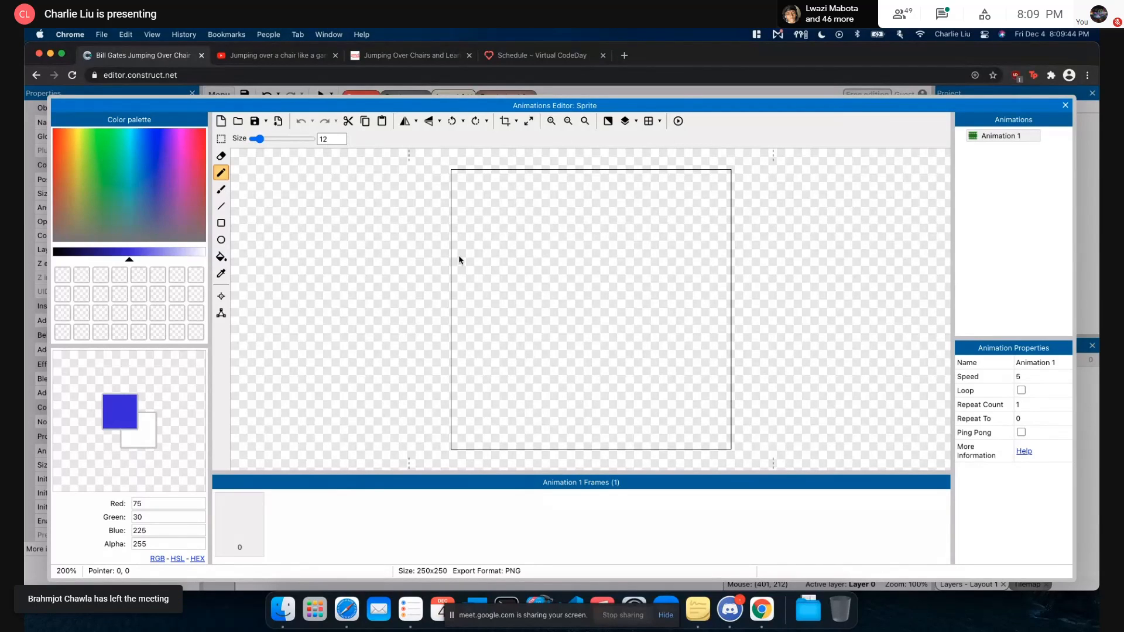
pyautogui.click(1065, 105)
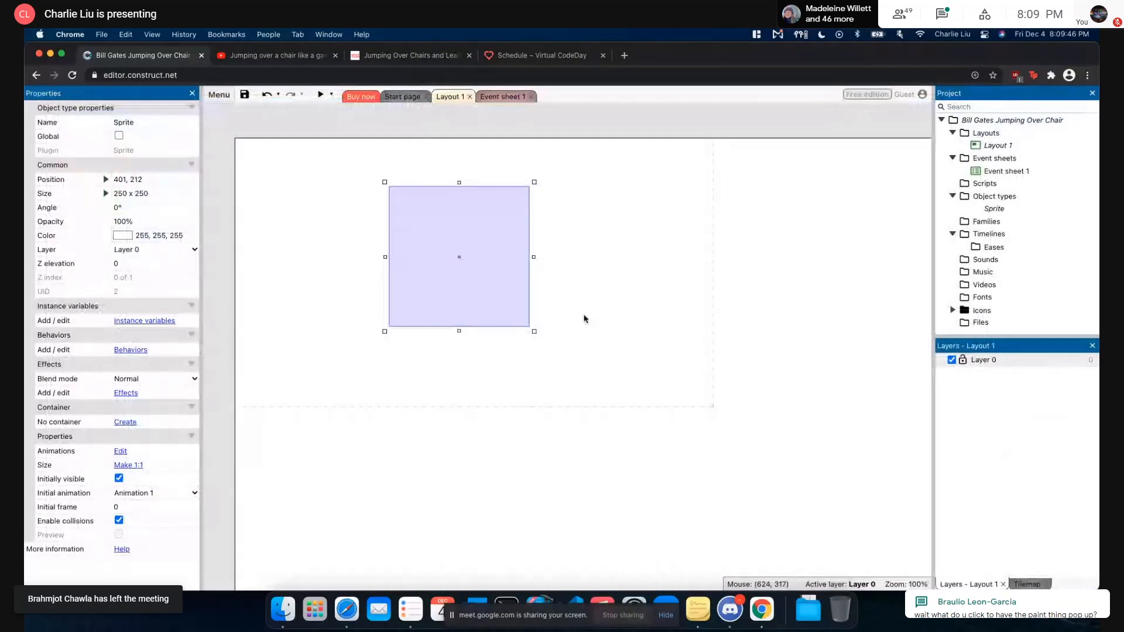
# Delete the blank sprite instance from the layout
pyautogui.press('Delete')
pyautogui.hotkey('ctrl', 'z')
pyautogui.press('Delete')
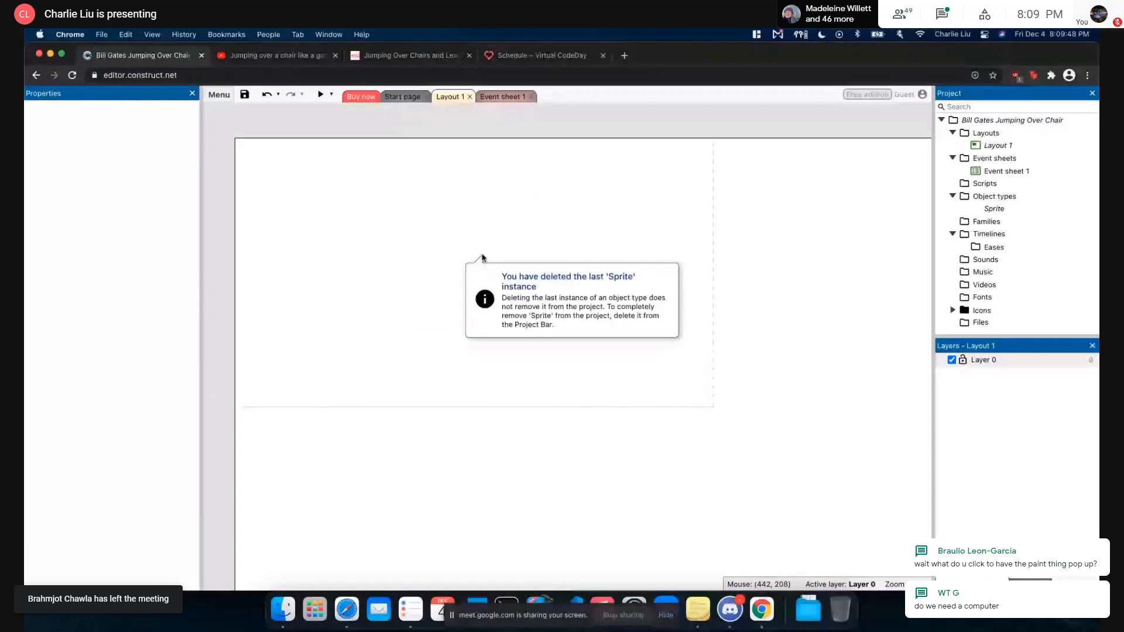
pyautogui.click(539, 252)
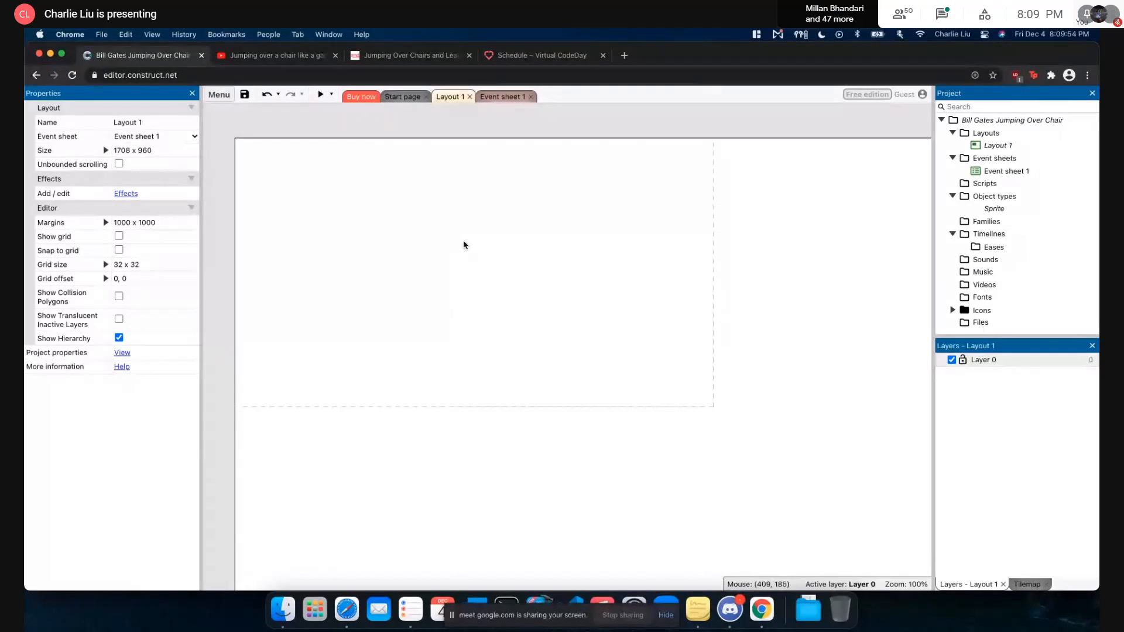
# Insert a new Sprite object in the upper part of the viewport area of Layout 1
pyautogui.doubleClick(479, 241)
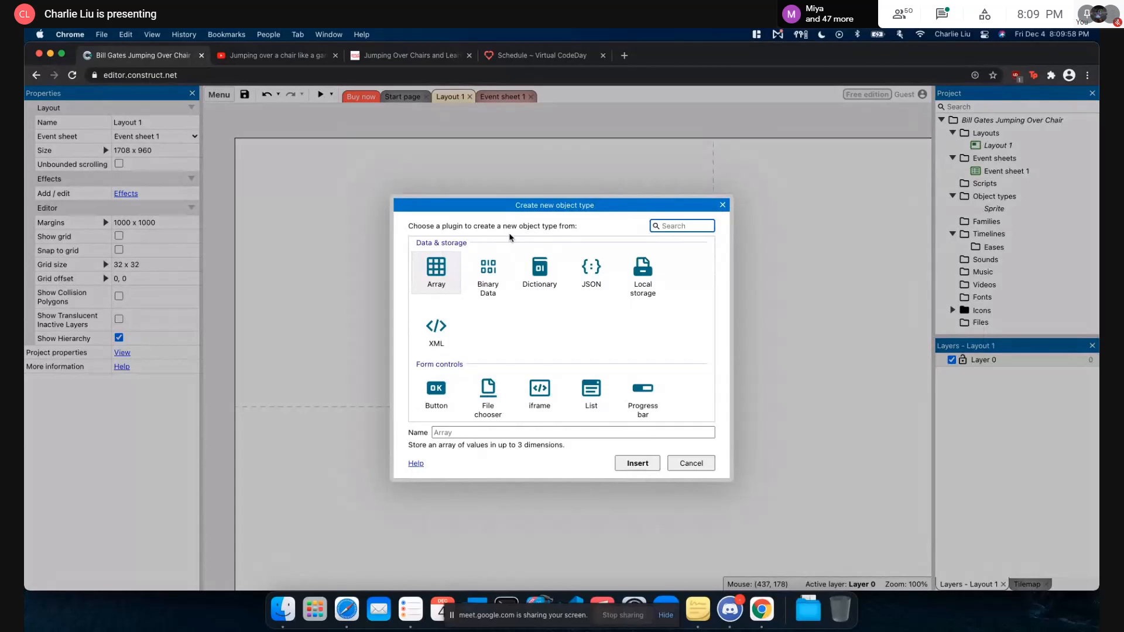
pyautogui.write('sprite')
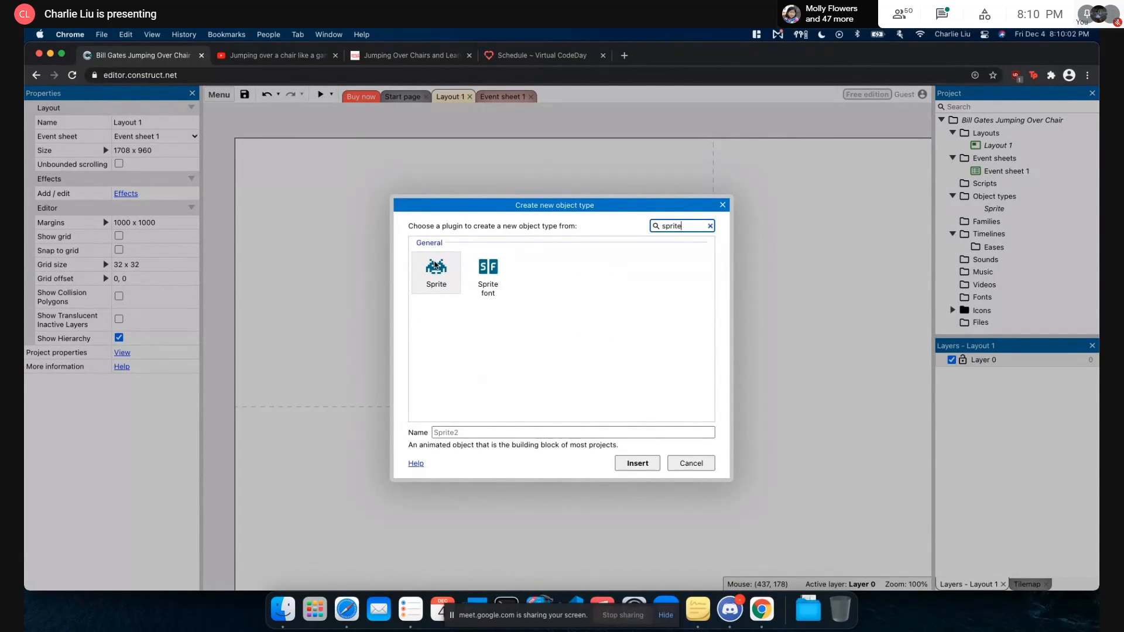
pyautogui.doubleClick(436, 266)
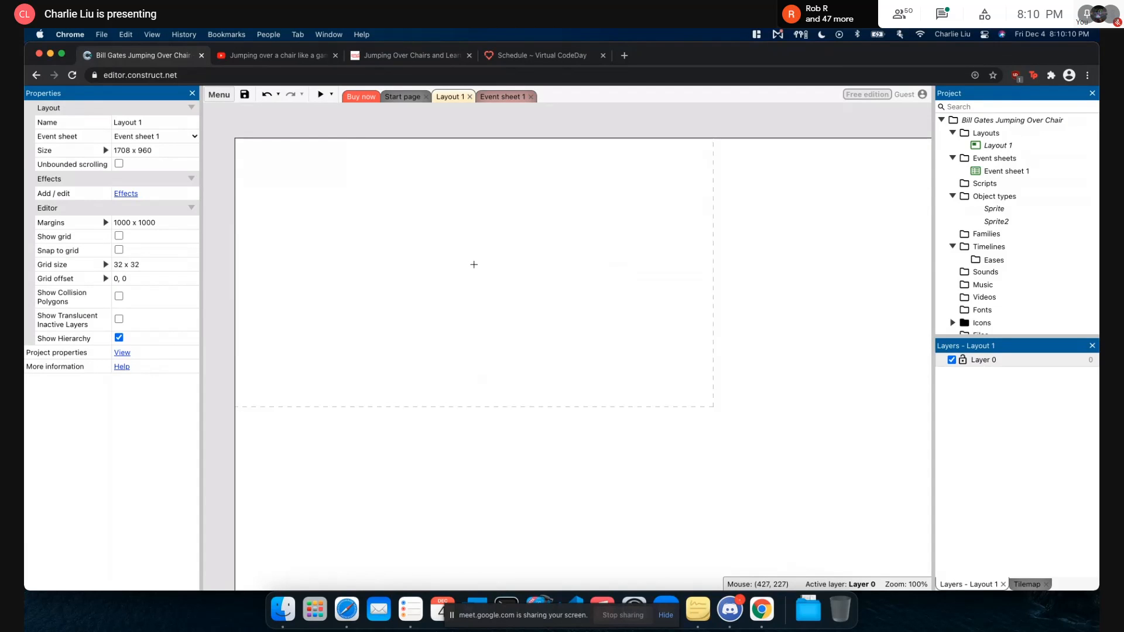
pyautogui.click(462, 253)
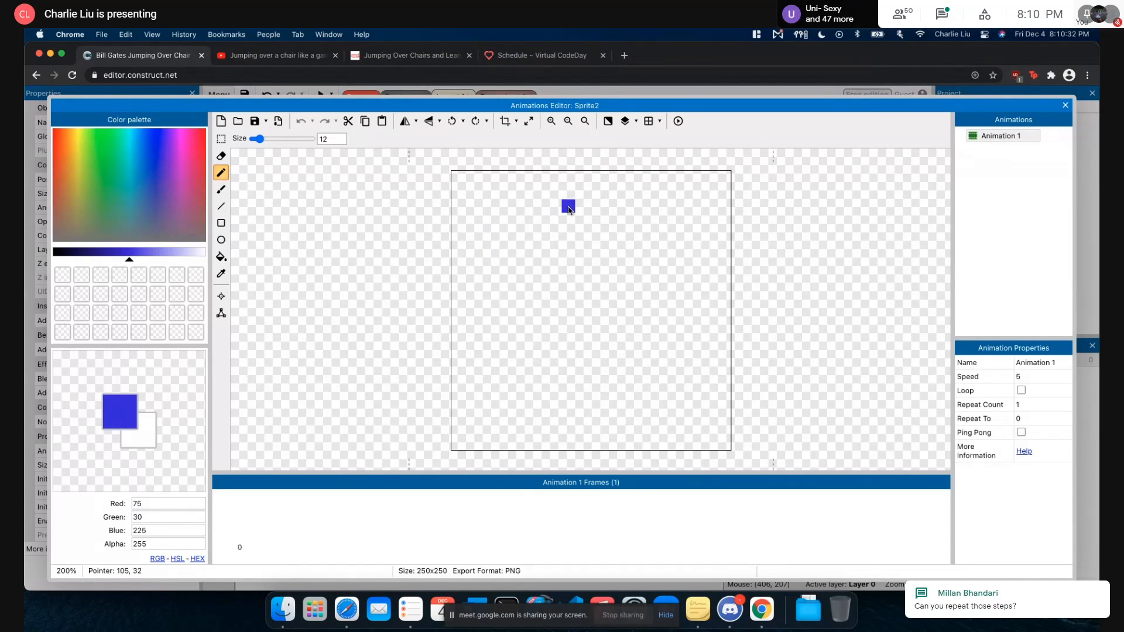
# Draw a blue stick figure with the size 12 pencil, crop the sprite image to it and close the Animations Editor
pyautogui.moveTo(621, 180)
pyautogui.mouseDown()
pyautogui.moveTo(591, 181)
pyautogui.moveTo(585, 391)
pyautogui.moveTo(555, 433)
pyautogui.mouseUp()
pyautogui.moveTo(587, 368); pyautogui.dragTo(622, 434)
pyautogui.moveTo(582, 287)
pyautogui.mouseDown()
pyautogui.moveTo(567, 340)
pyautogui.moveTo(621, 262)
pyautogui.mouseUp()
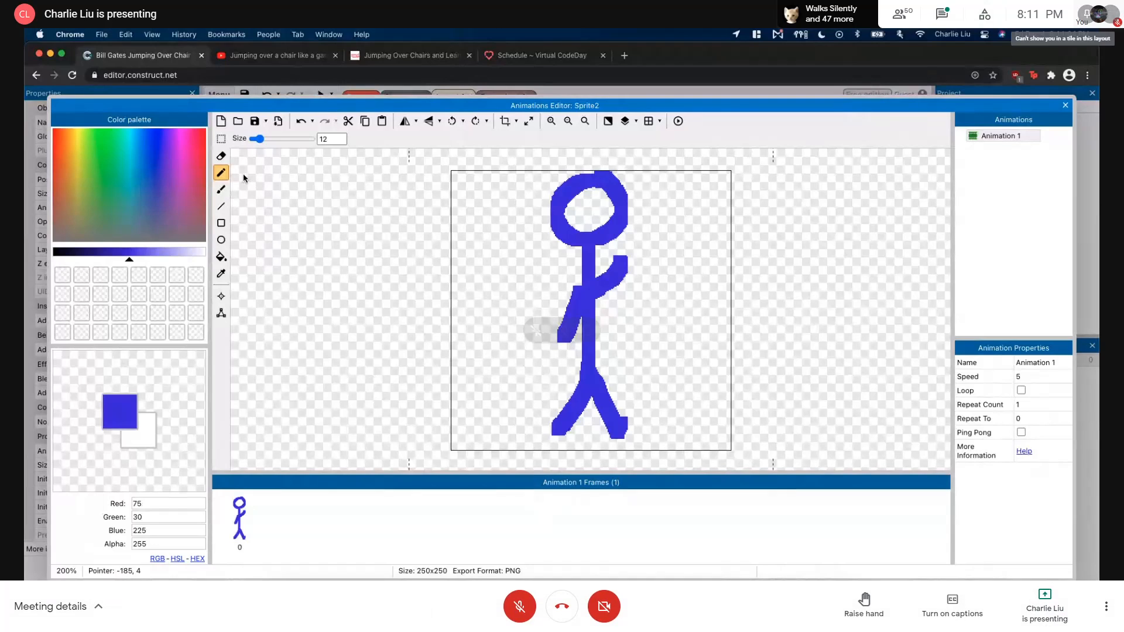
pyautogui.moveTo(260, 138)
pyautogui.mouseDown()
pyautogui.moveTo(276, 141)
pyautogui.moveTo(262, 143)
pyautogui.mouseUp()
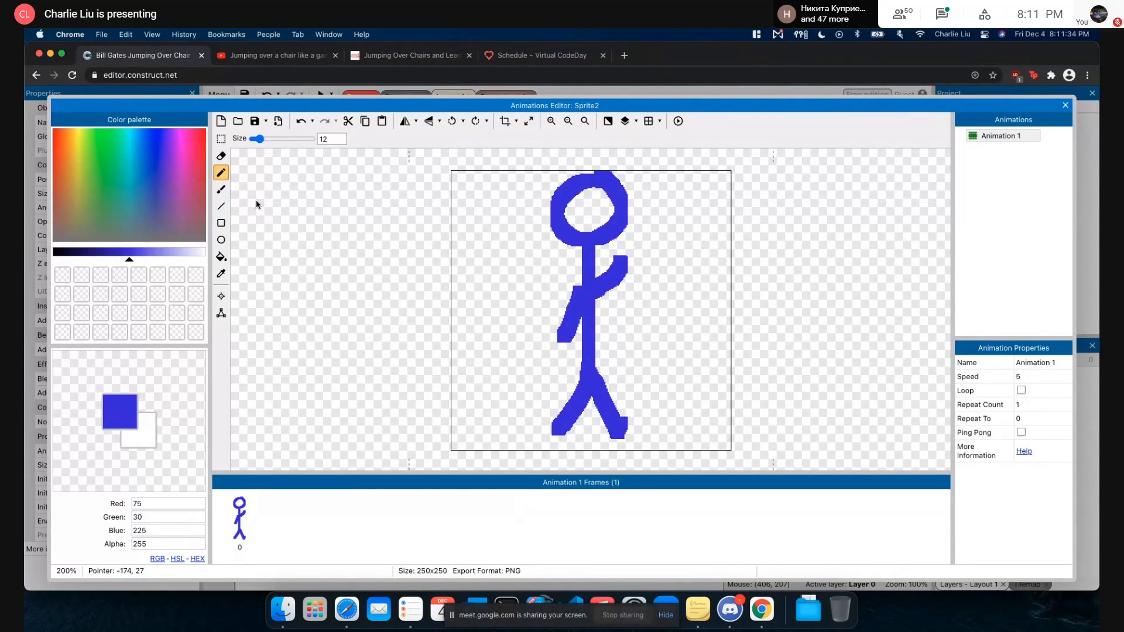
pyautogui.click(506, 124)
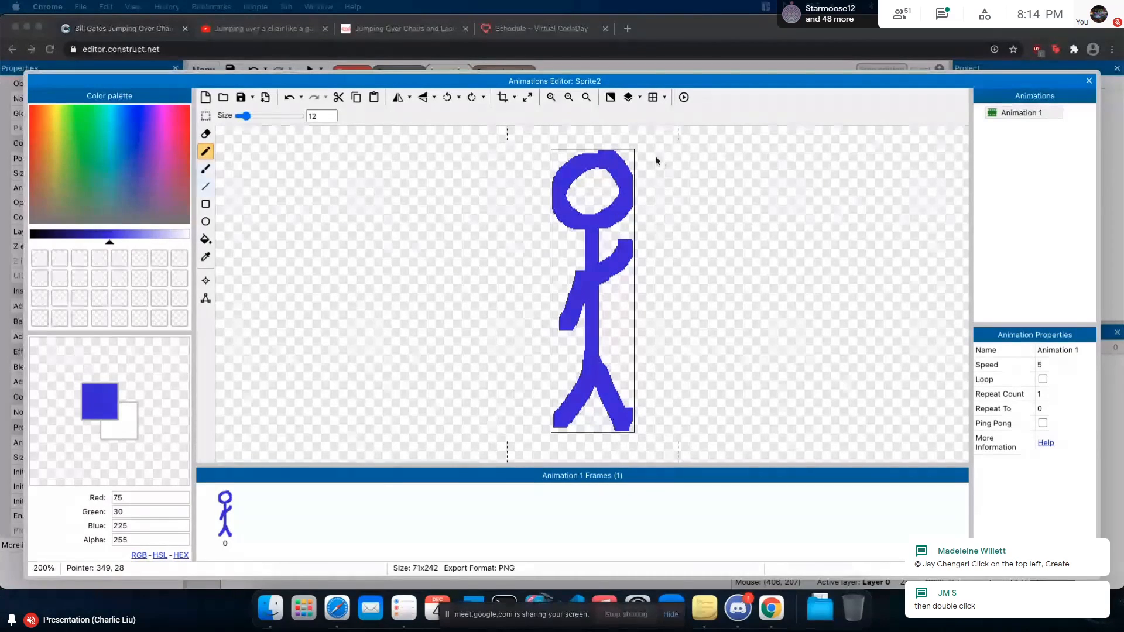
pyautogui.click(1089, 81)
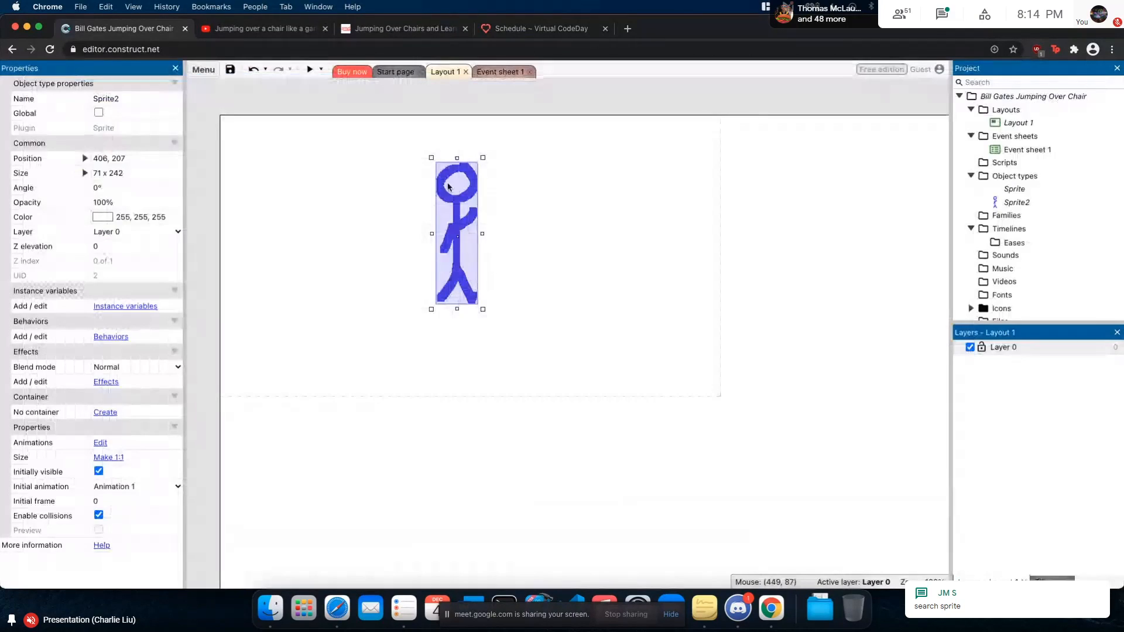
# Move the stick figure to the lower-left part of the viewport area and shrink it to about half its height
pyautogui.click(483, 192)
pyautogui.moveTo(459, 190); pyautogui.dragTo(334, 251)
pyautogui.click(447, 210)
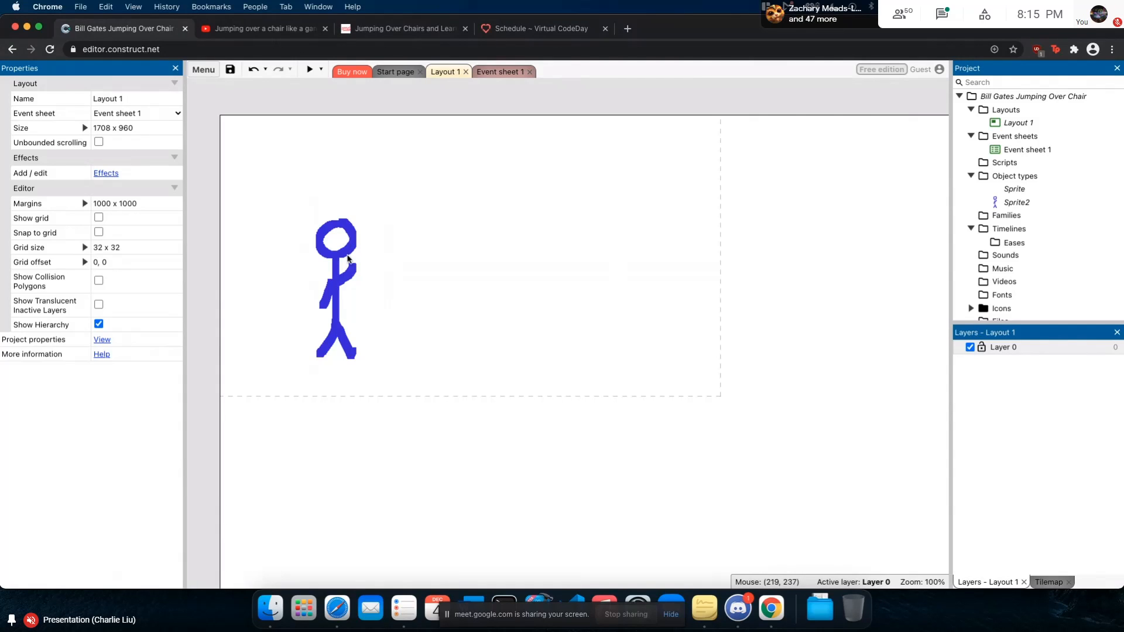
pyautogui.click(349, 258)
pyautogui.moveTo(339, 254); pyautogui.dragTo(331, 249)
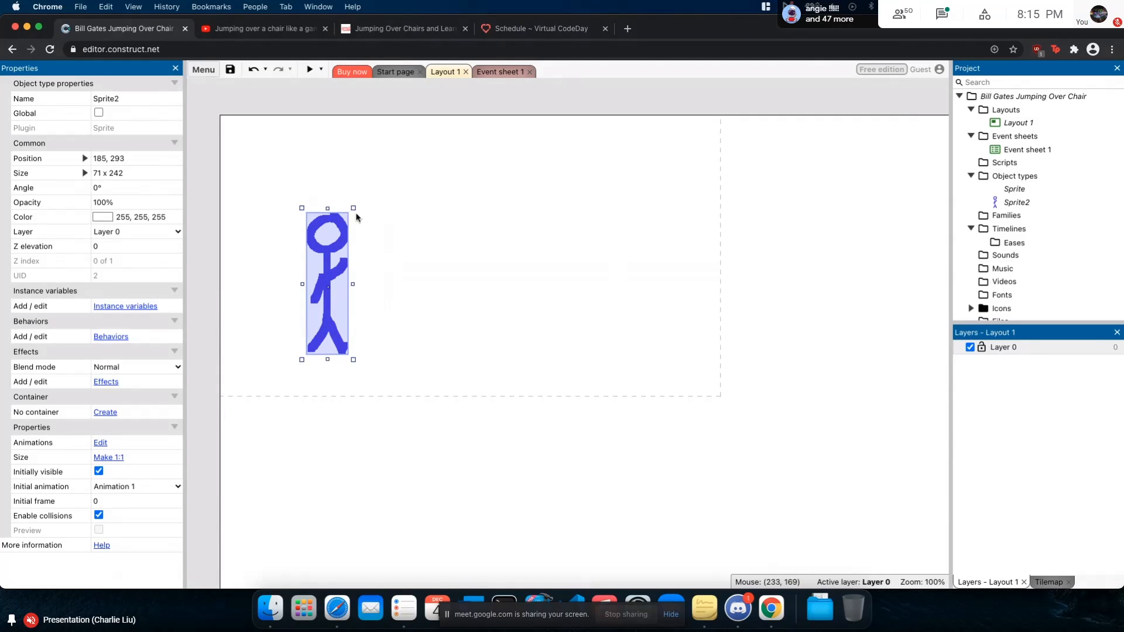
pyautogui.moveTo(354, 206); pyautogui.dragTo(343, 284)
pyautogui.click(403, 240)
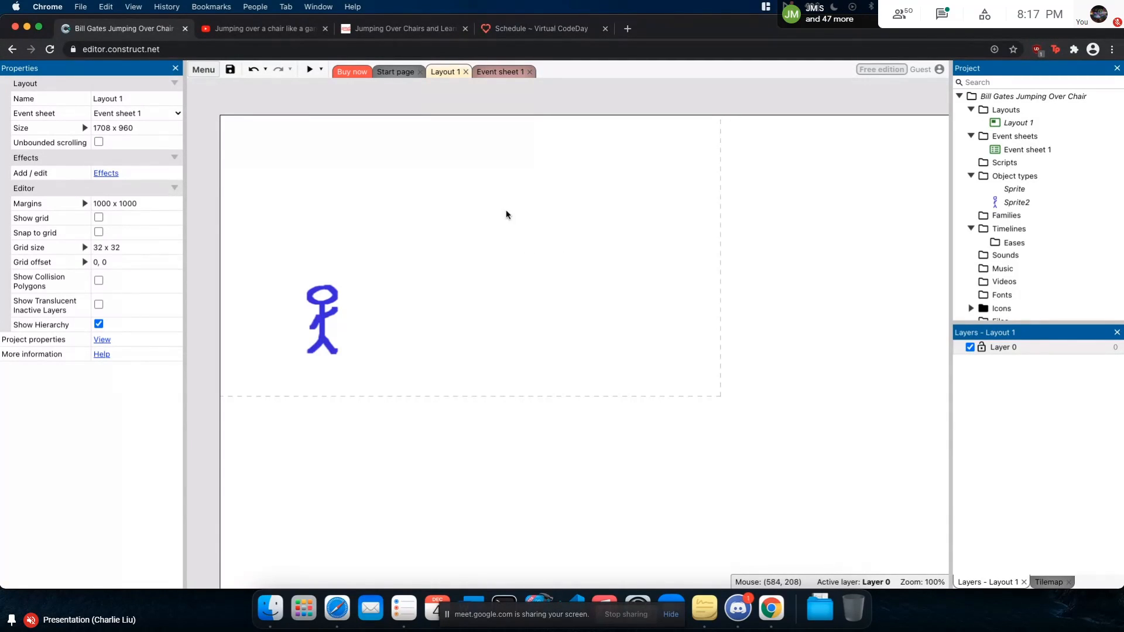
# Insert a new Sprite object in the upper middle of the viewport area of Layout 1
pyautogui.doubleClick(514, 246)
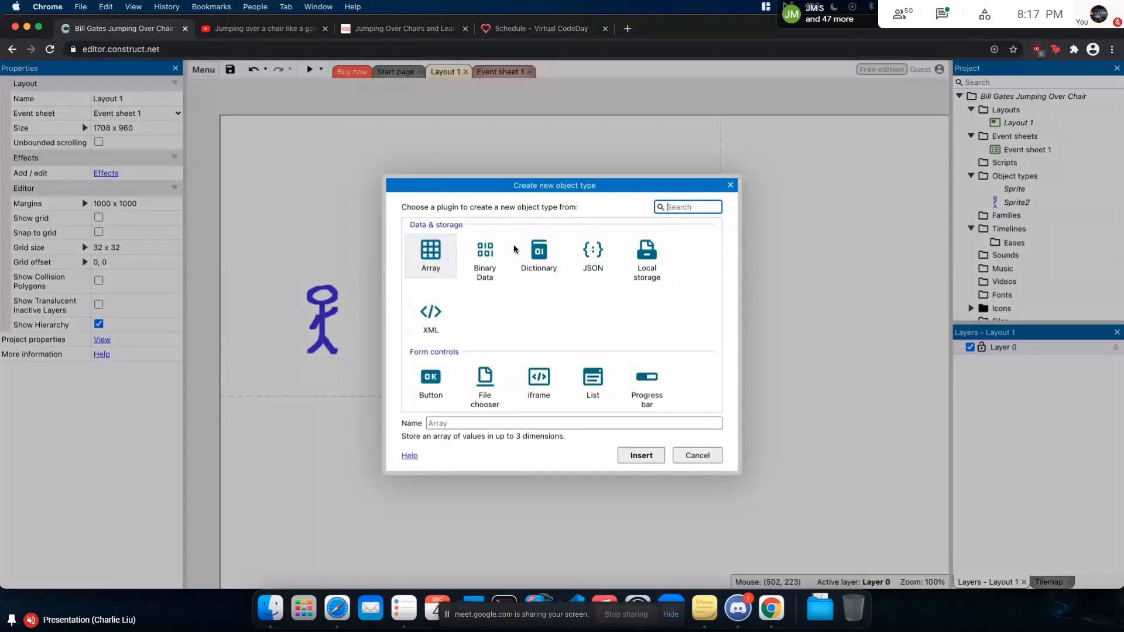
pyautogui.click(679, 206)
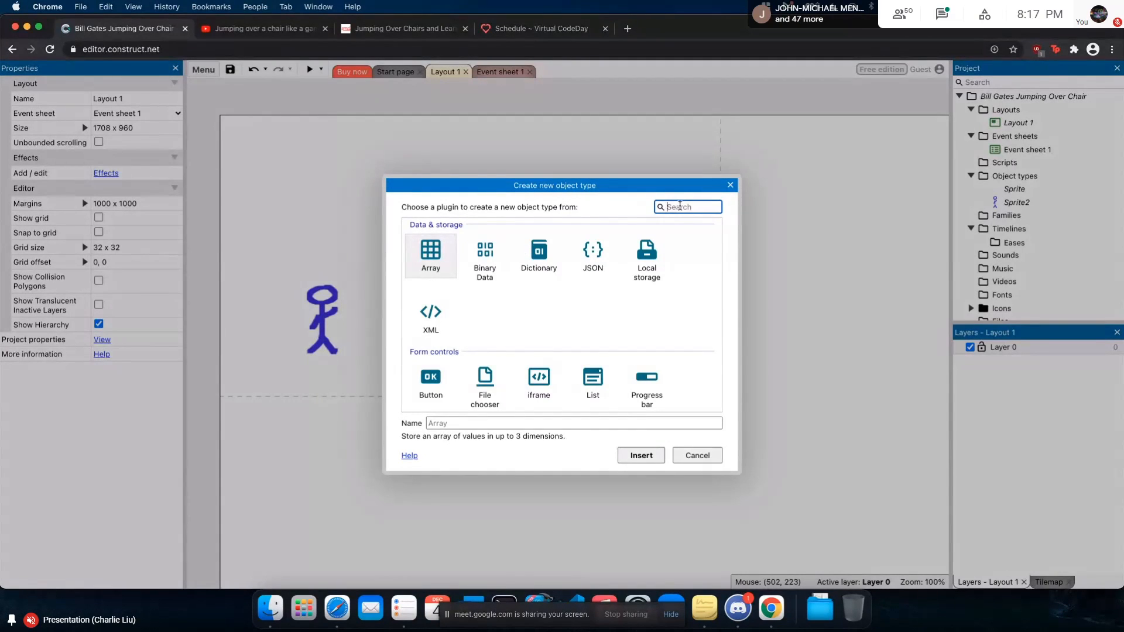
pyautogui.write('sprite')
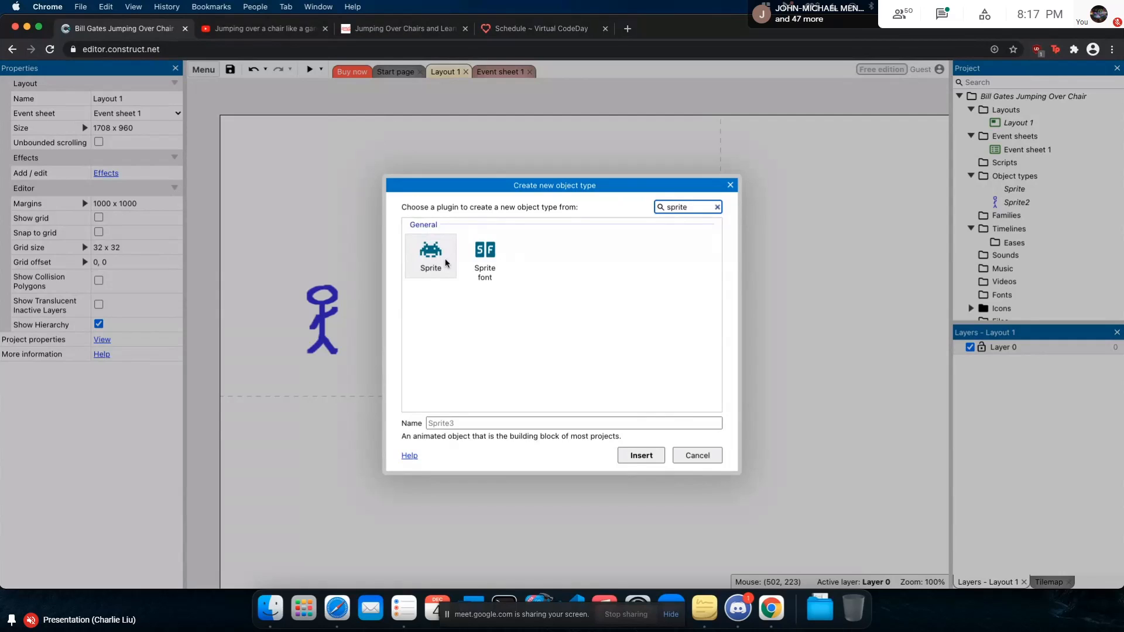
pyautogui.doubleClick(445, 262)
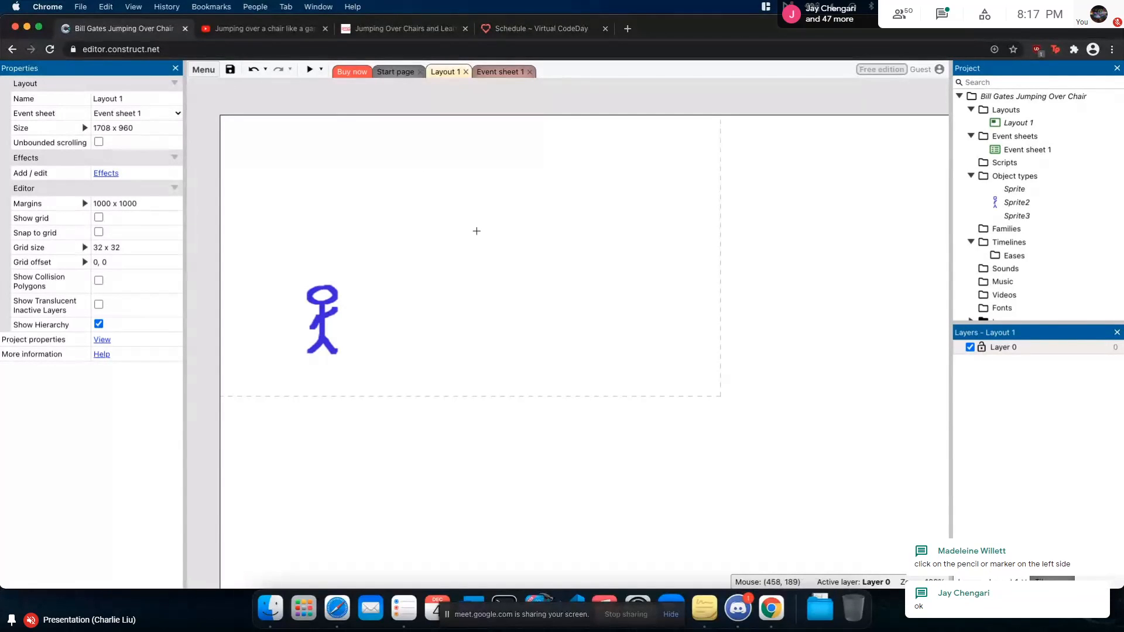
pyautogui.click(466, 245)
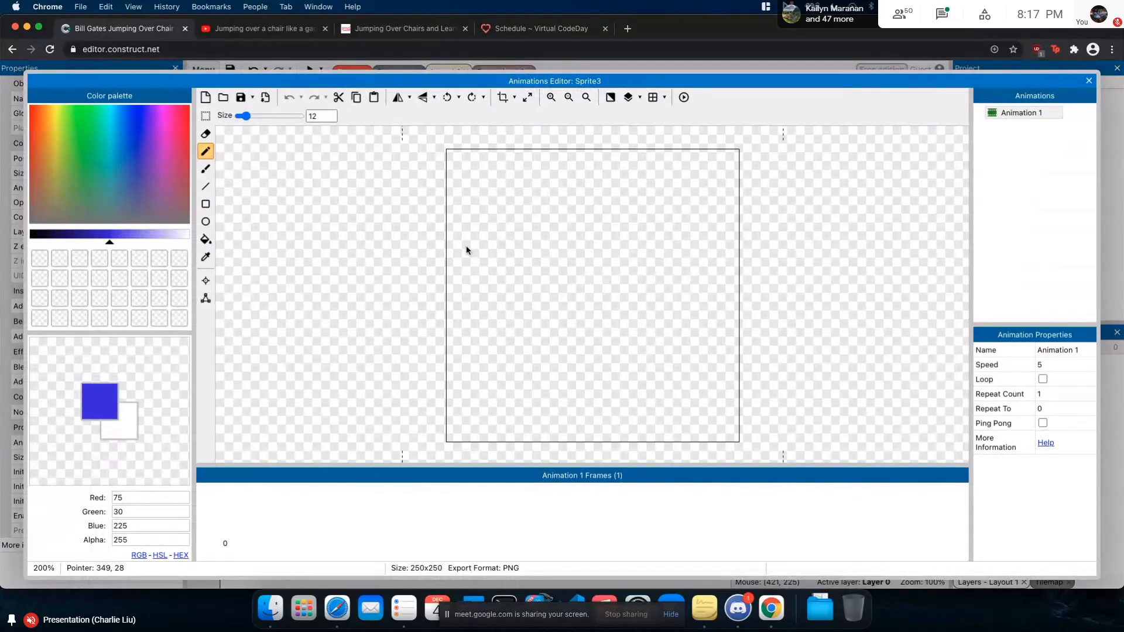
# Draw a green chair in side view with the size 12 pencil, crop the sprite image to it and close the Animations Editor
pyautogui.moveTo(137, 164); pyautogui.dragTo(82, 142)
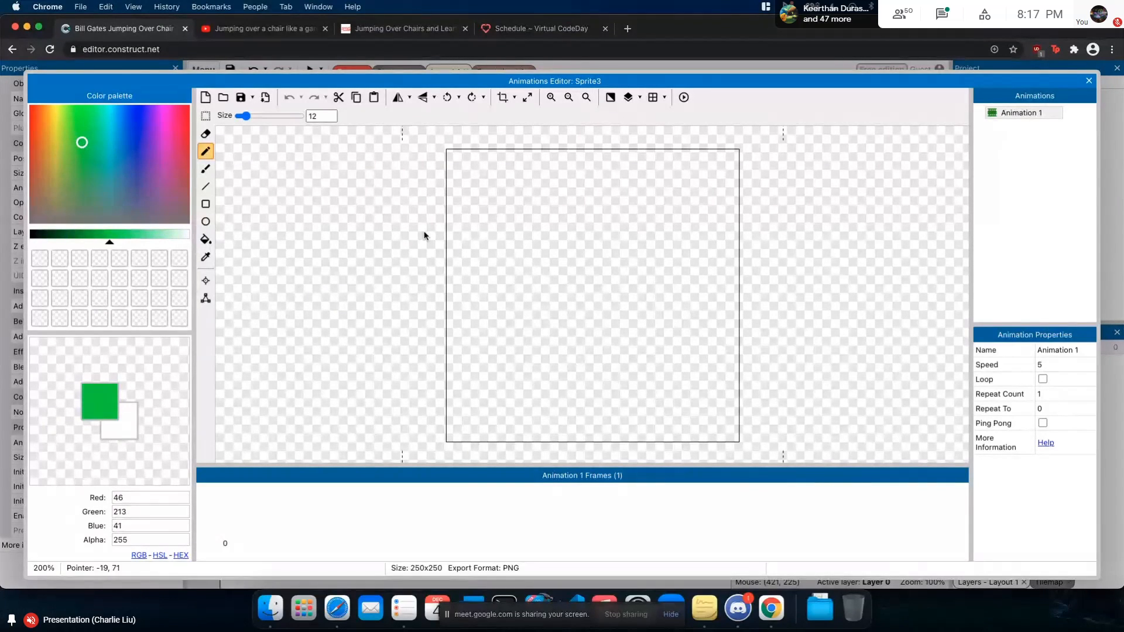
pyautogui.moveTo(511, 156); pyautogui.dragTo(501, 432)
pyautogui.moveTo(504, 283)
pyautogui.mouseDown()
pyautogui.moveTo(647, 277)
pyautogui.moveTo(680, 312)
pyautogui.moveTo(676, 431)
pyautogui.mouseUp()
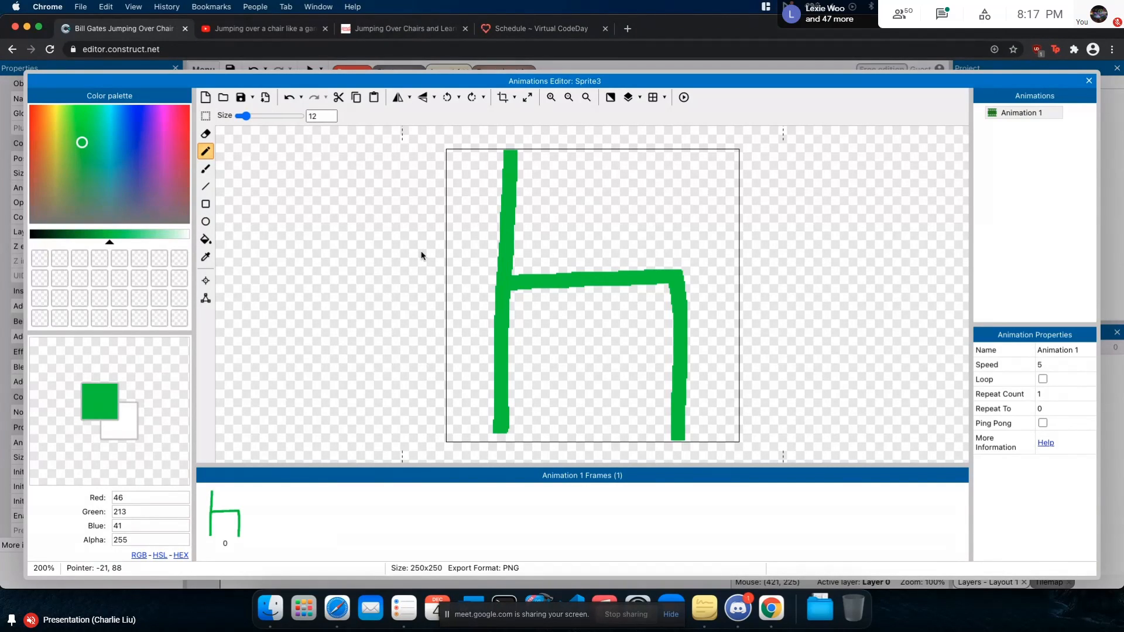
pyautogui.click(501, 97)
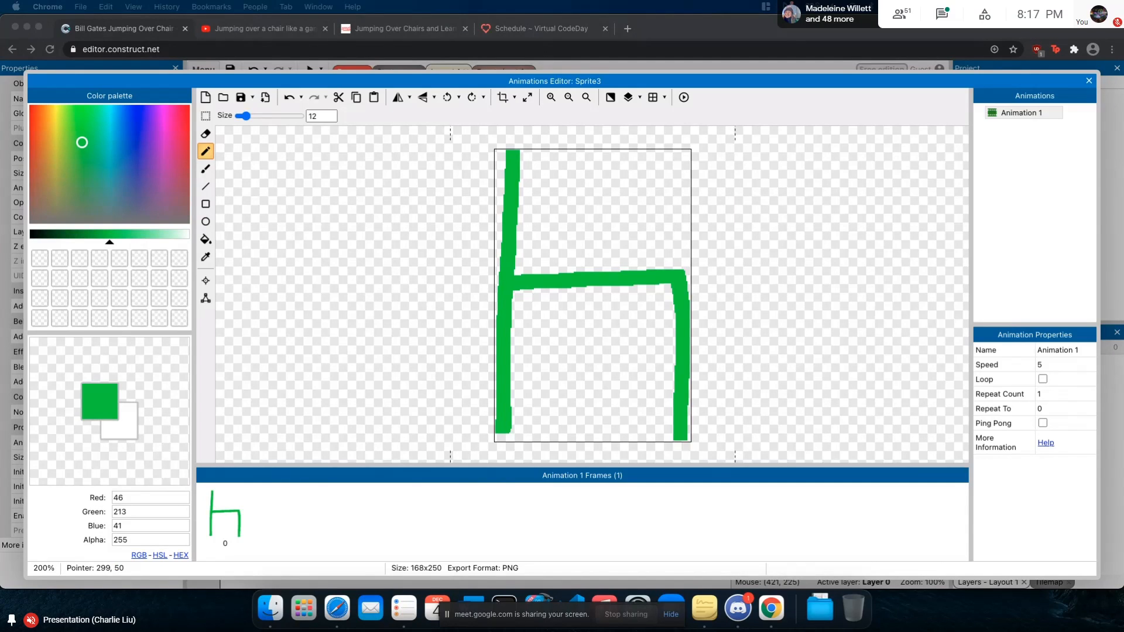
pyautogui.click(1089, 80)
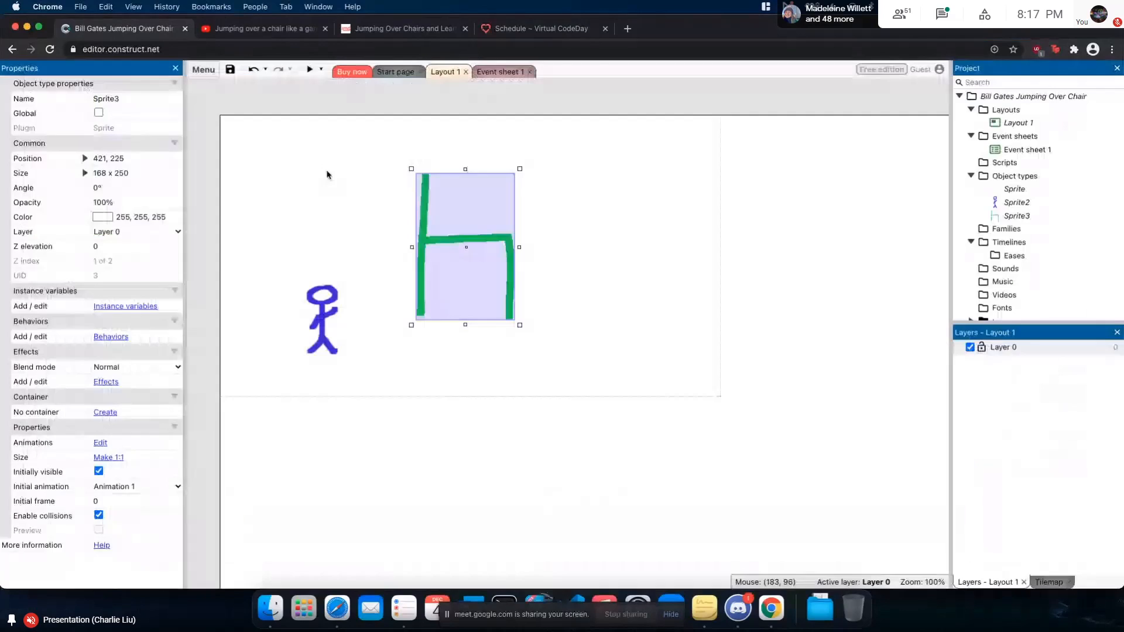
# Shrink the green chair to about a third of its size and place it beside the stick figure
pyautogui.click(404, 209)
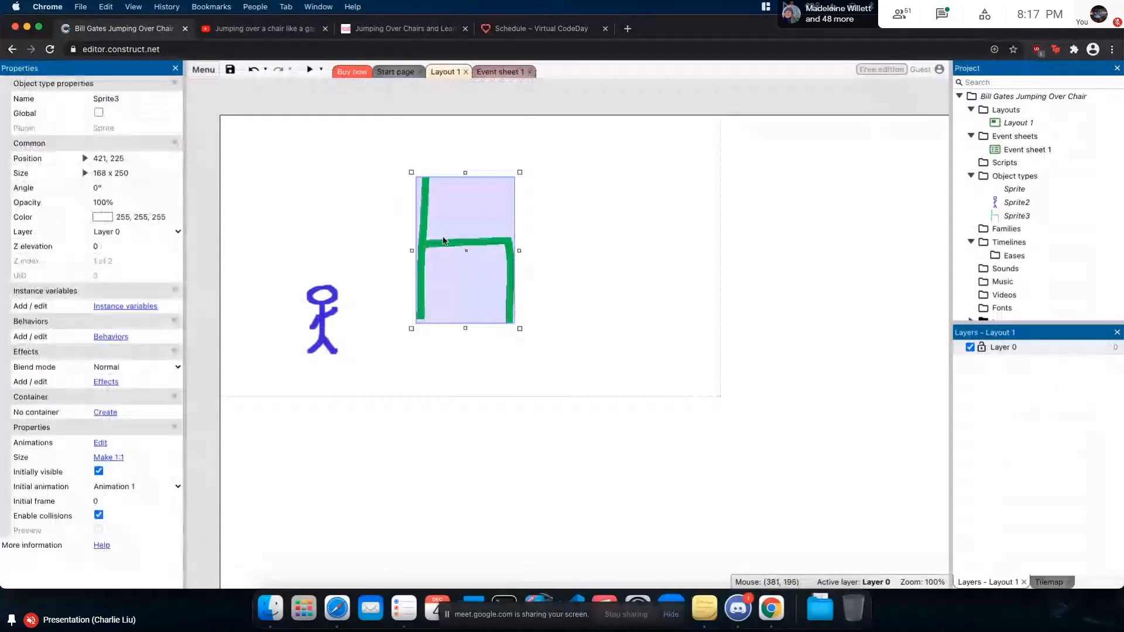
pyautogui.moveTo(444, 234); pyautogui.dragTo(442, 269)
pyautogui.click(553, 234)
pyautogui.click(479, 258)
pyautogui.moveTo(519, 204); pyautogui.dragTo(426, 331)
pyautogui.click(479, 262)
pyautogui.click(506, 254)
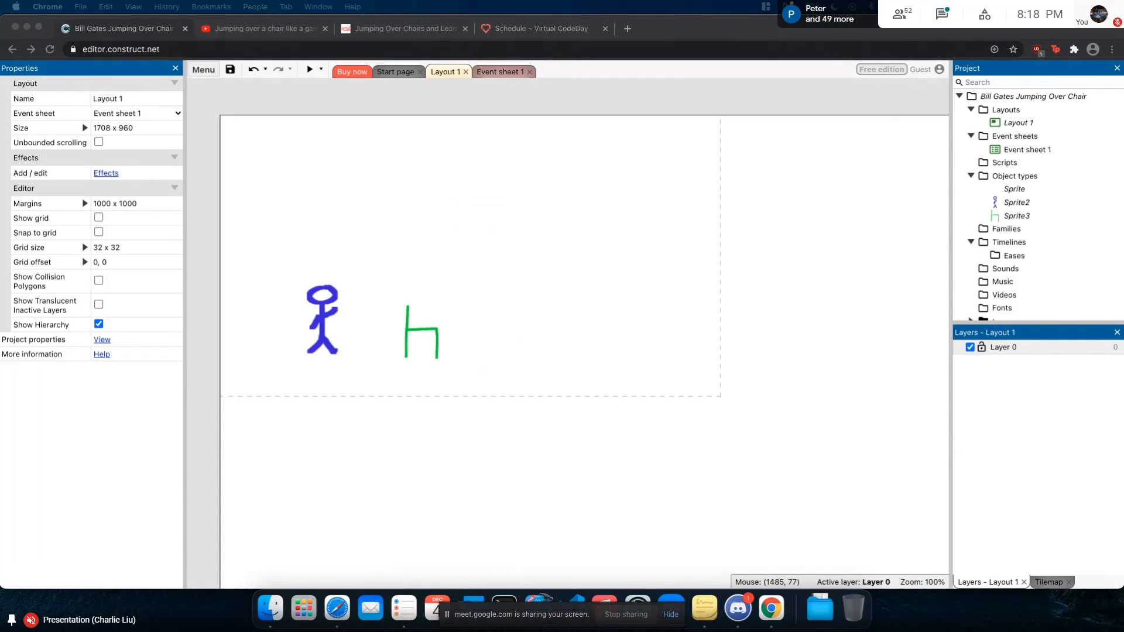
pyautogui.click(641, 240)
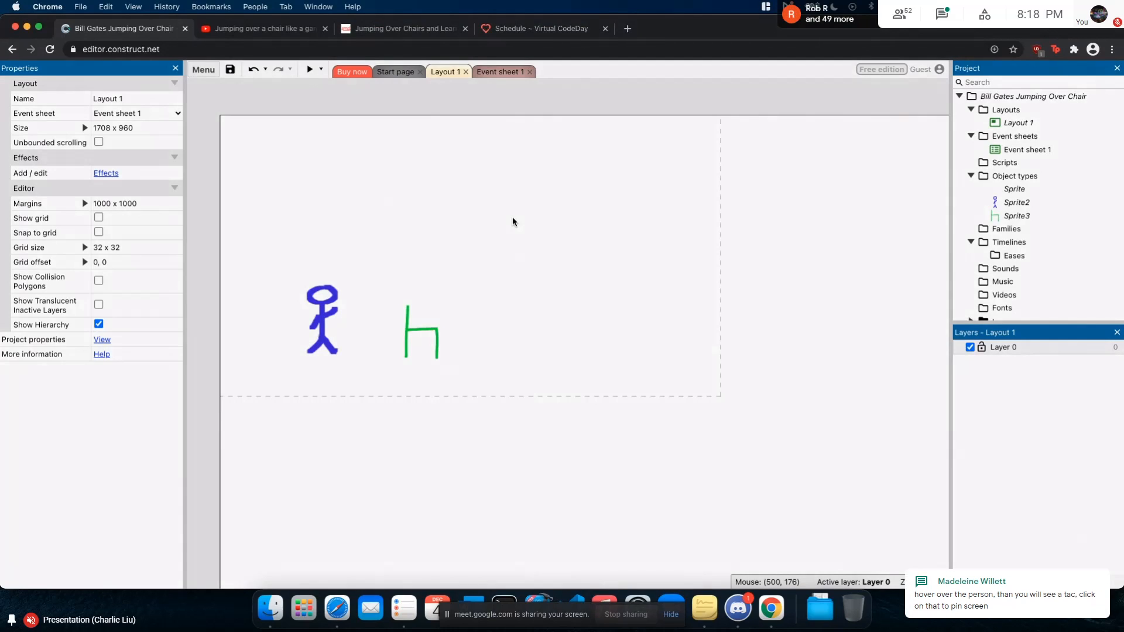
# Insert another Sprite object in the empty area above the chair
pyautogui.doubleClick(513, 221)
pyautogui.click(688, 206)
pyautogui.write('sprite')
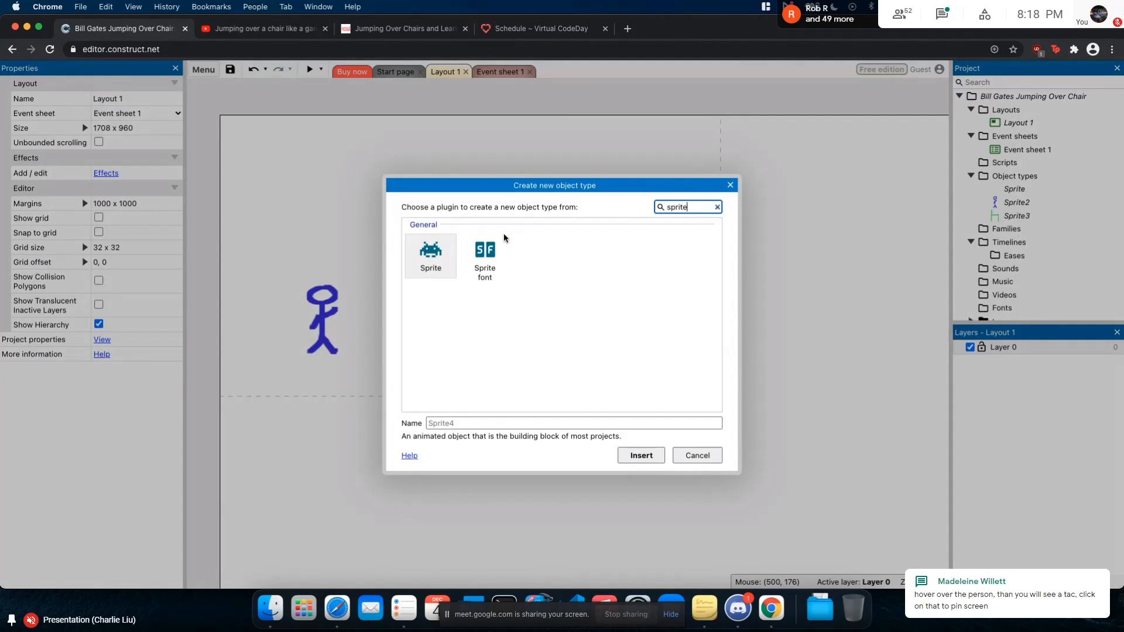
pyautogui.click(440, 256)
pyautogui.doubleClick(440, 256)
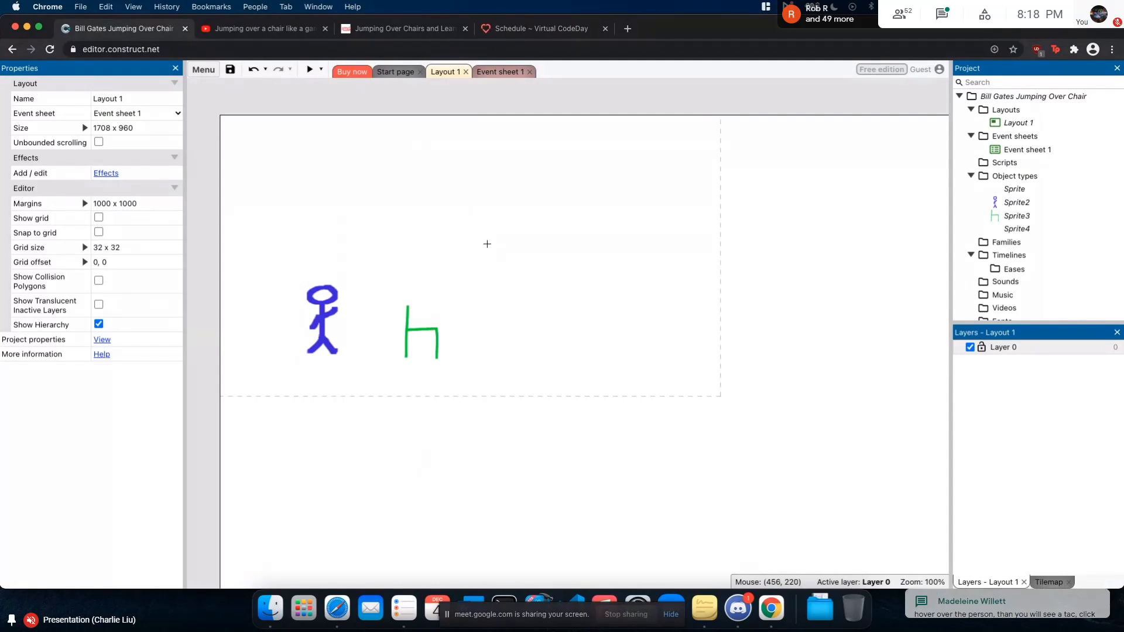
pyautogui.click(522, 245)
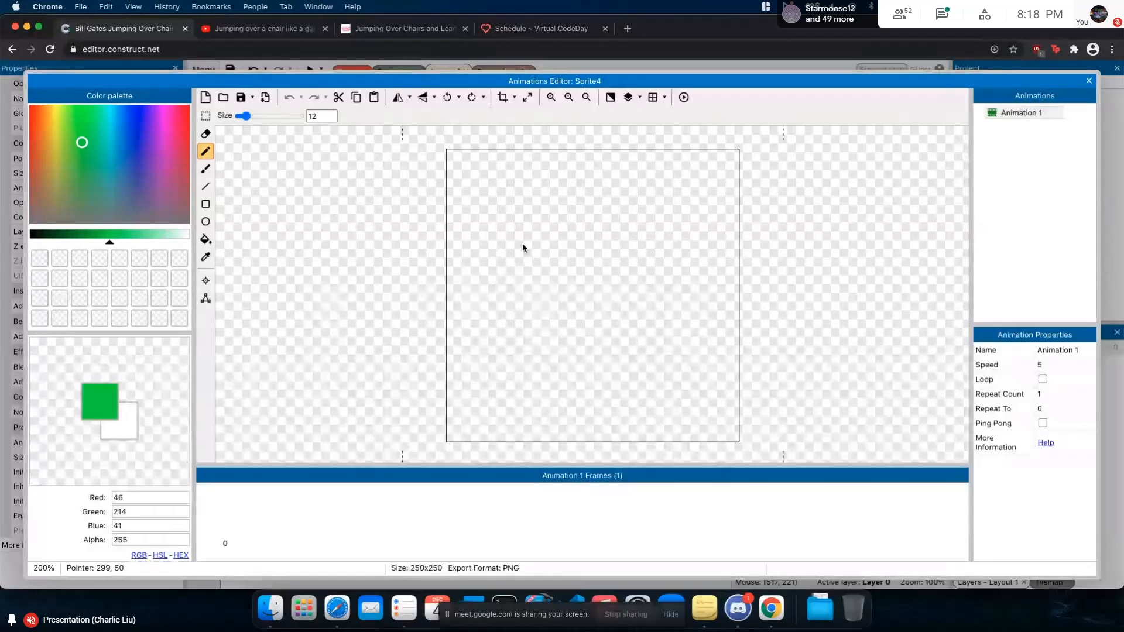
# Draw a black horizontal line across the full canvas with the size 12 pencil, crop the sprite image and close the Animations Editor
pyautogui.click(522, 244)
pyautogui.press('super+z')
pyautogui.click(104, 241)
pyautogui.moveTo(84, 244); pyautogui.dragTo(15, 244)
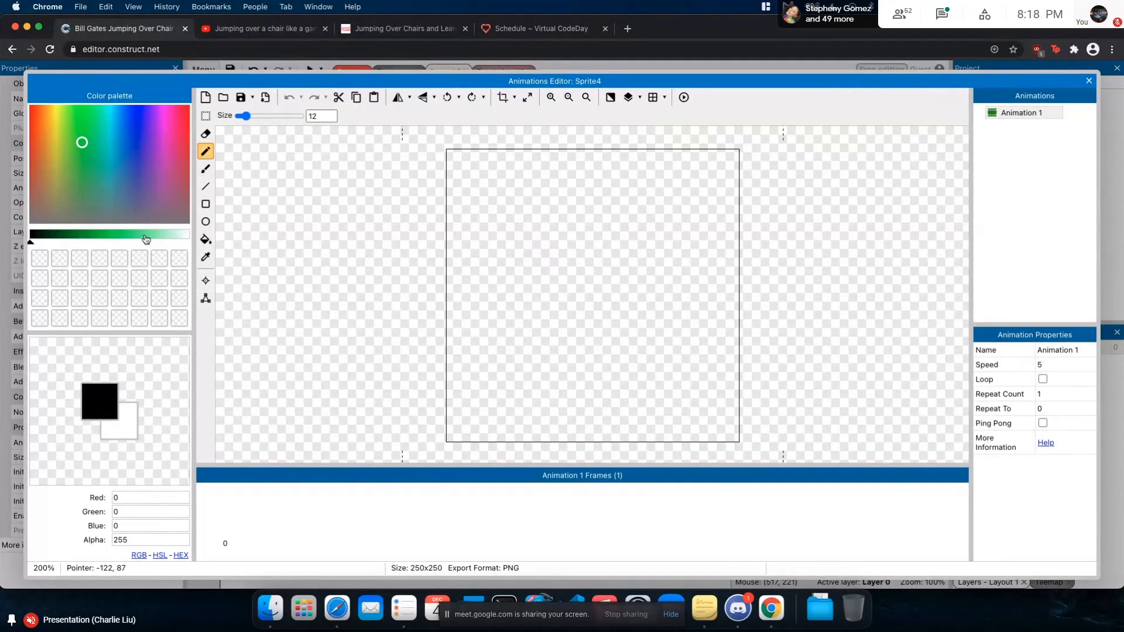
pyautogui.click(452, 341)
pyautogui.press('super+z')
pyautogui.moveTo(446, 382); pyautogui.dragTo(740, 384)
pyautogui.click(464, 274)
pyautogui.press('super+z')
pyautogui.click(458, 270)
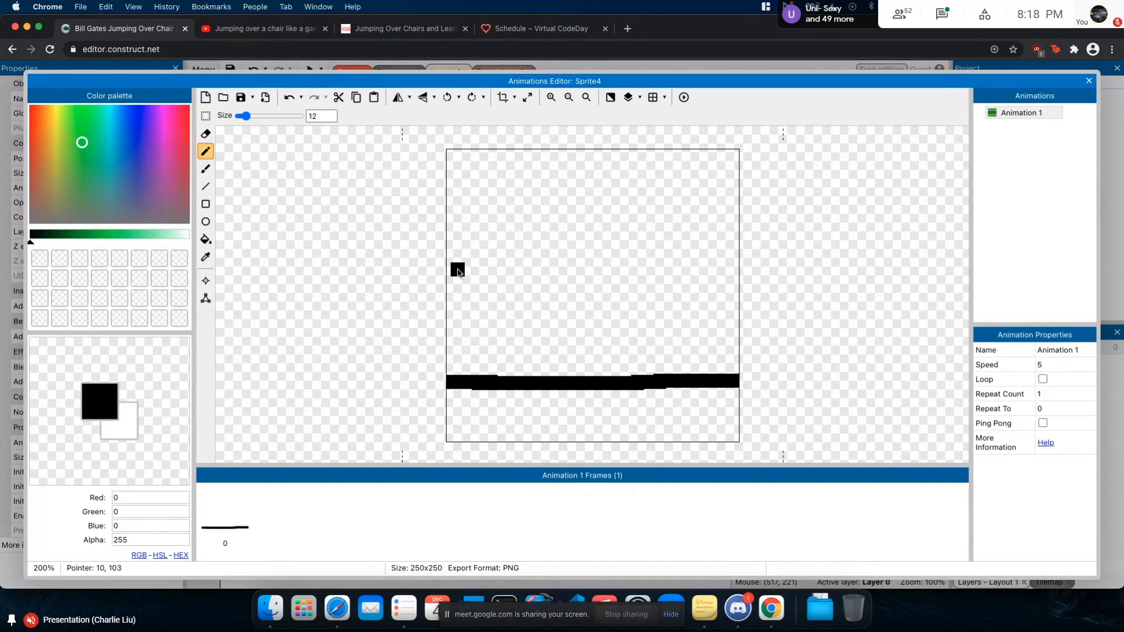
pyautogui.click(500, 98)
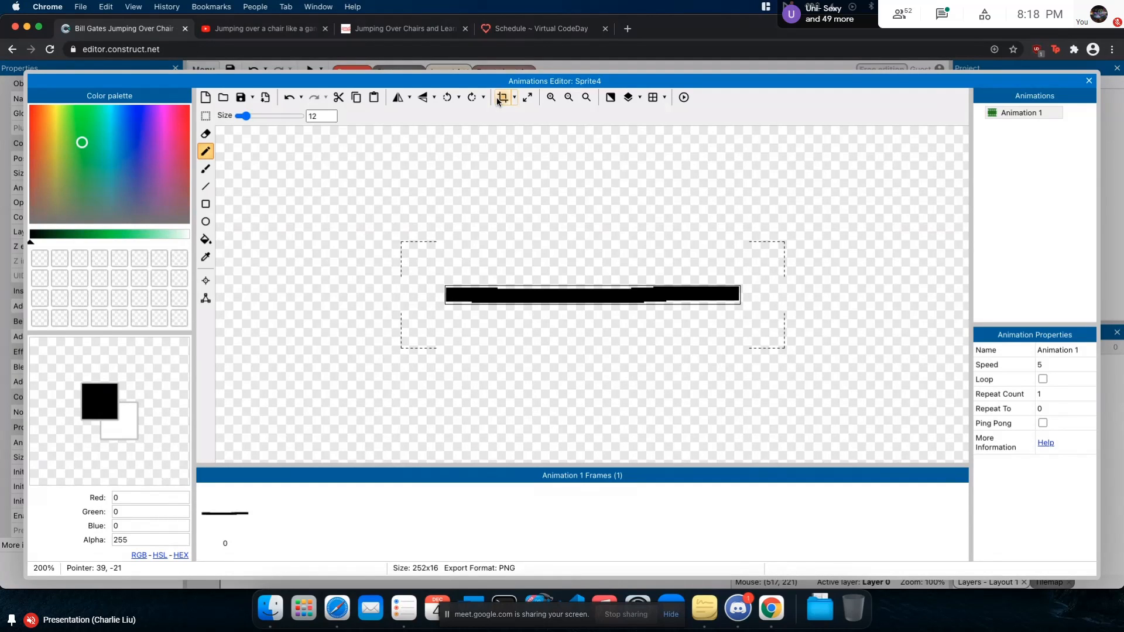
pyautogui.click(1089, 81)
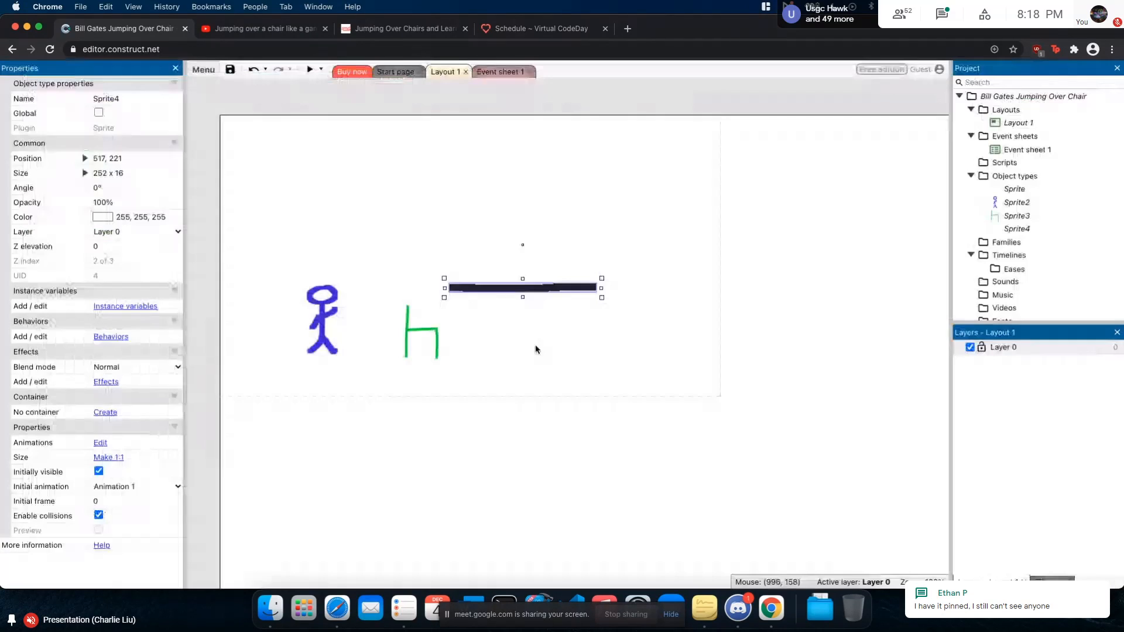
# Place the black line below the figure and chair as ground and stretch it across the viewport width to about 852 x 16
pyautogui.moveTo(539, 288); pyautogui.dragTo(725, 376)
pyautogui.moveTo(340, 376); pyautogui.dragTo(216, 383)
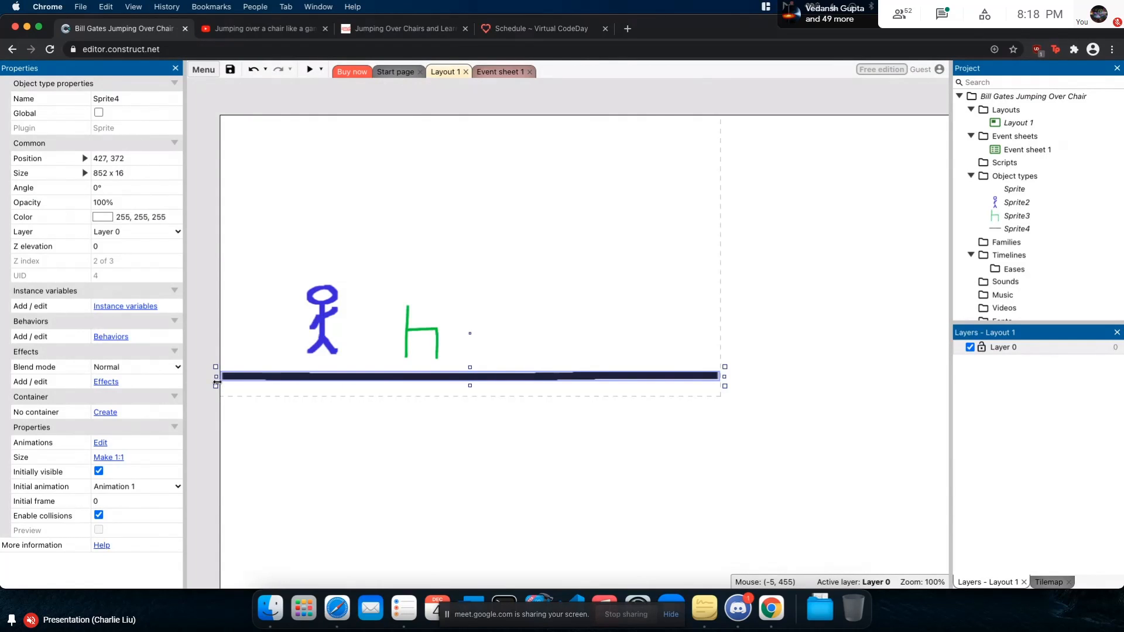
pyautogui.click(311, 391)
# Move the stick figure and the chair down so that both stand on the black ground line
pyautogui.moveTo(322, 321); pyautogui.dragTo(305, 339)
pyautogui.click(365, 315)
pyautogui.moveTo(417, 333); pyautogui.dragTo(413, 348)
pyautogui.click(473, 319)
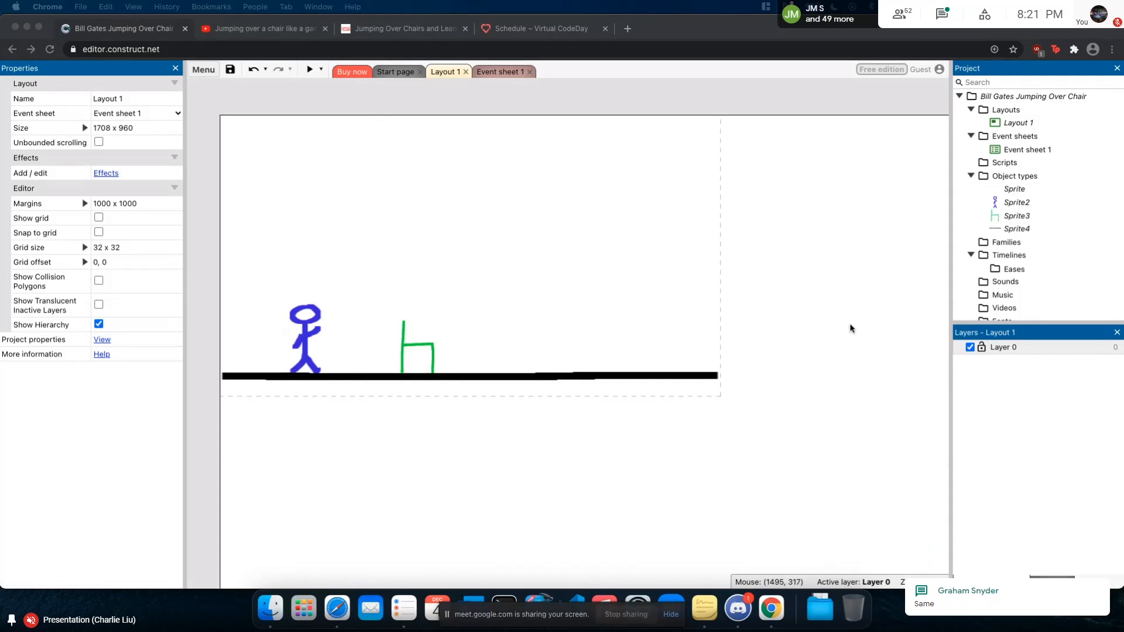
# Insert a further Sprite object above the chair for a platform
pyautogui.click(502, 216)
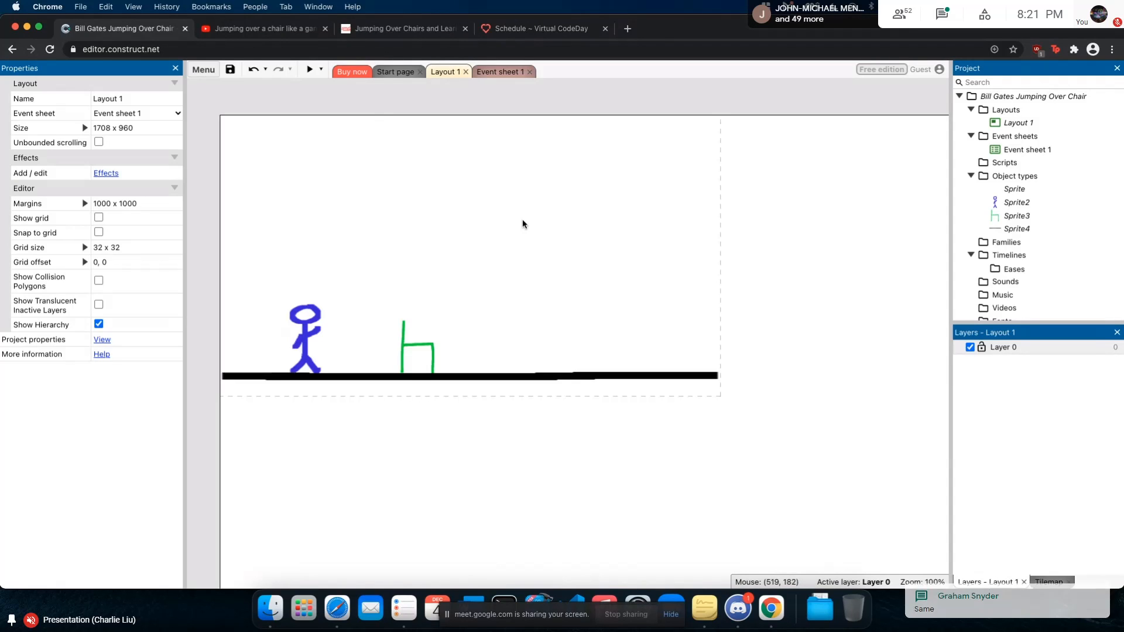
pyautogui.doubleClick(526, 220)
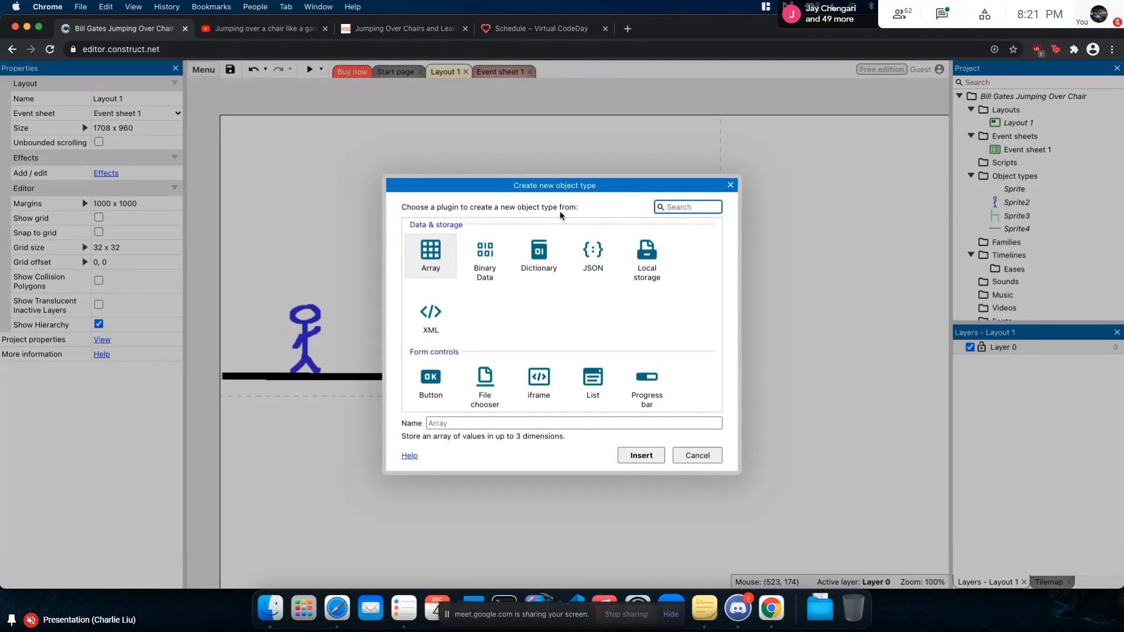
pyautogui.write('sprite')
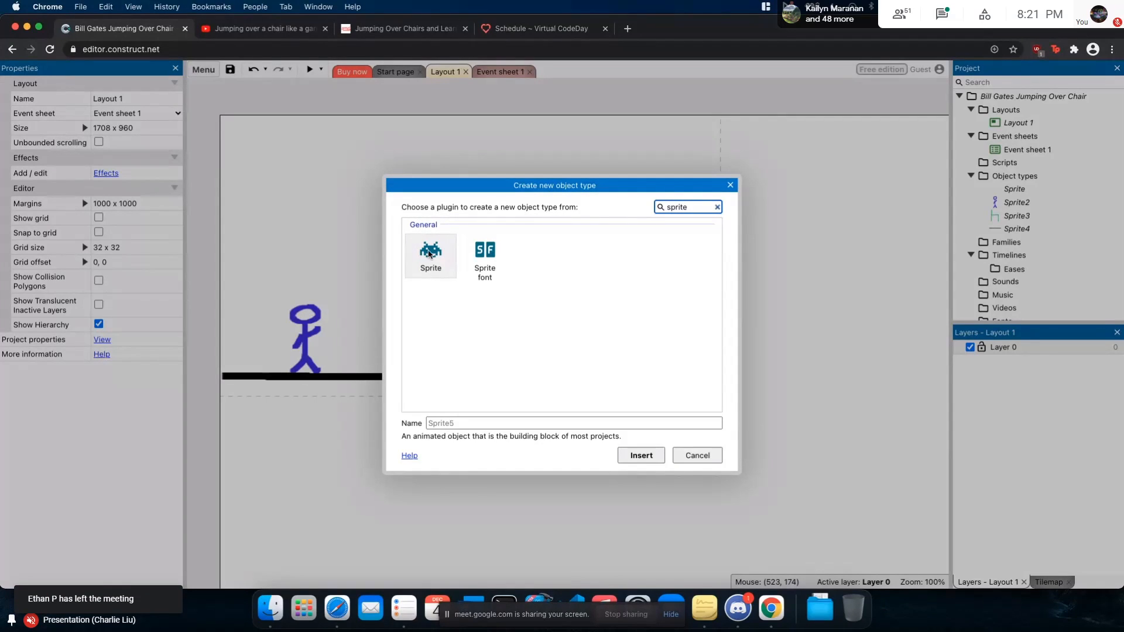
pyautogui.doubleClick(428, 253)
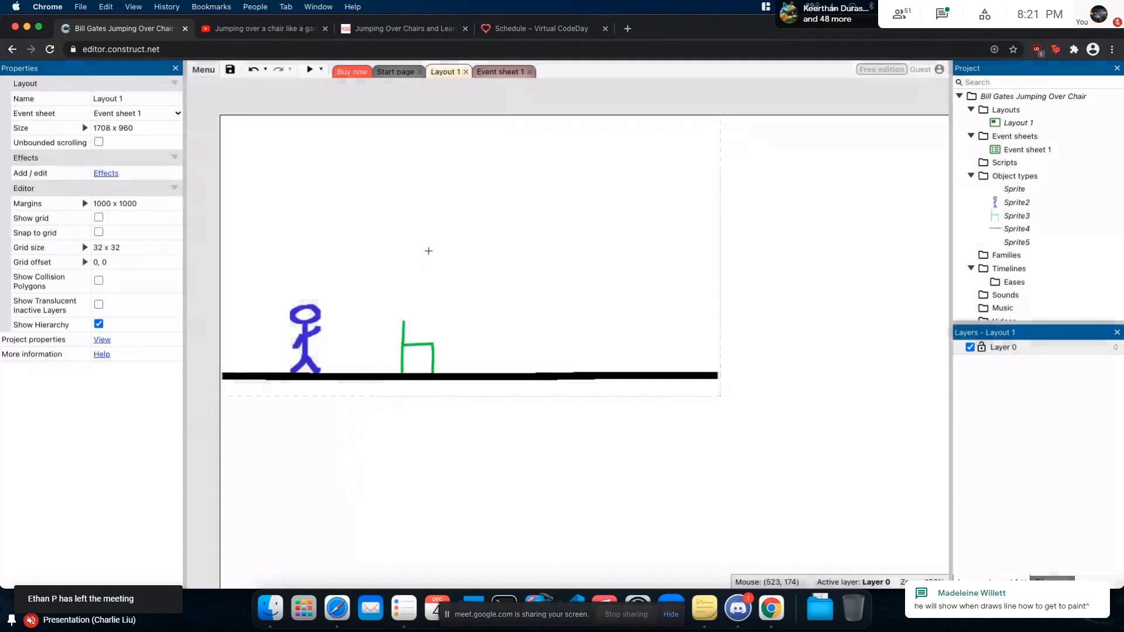
pyautogui.click(464, 247)
pyautogui.click(452, 241)
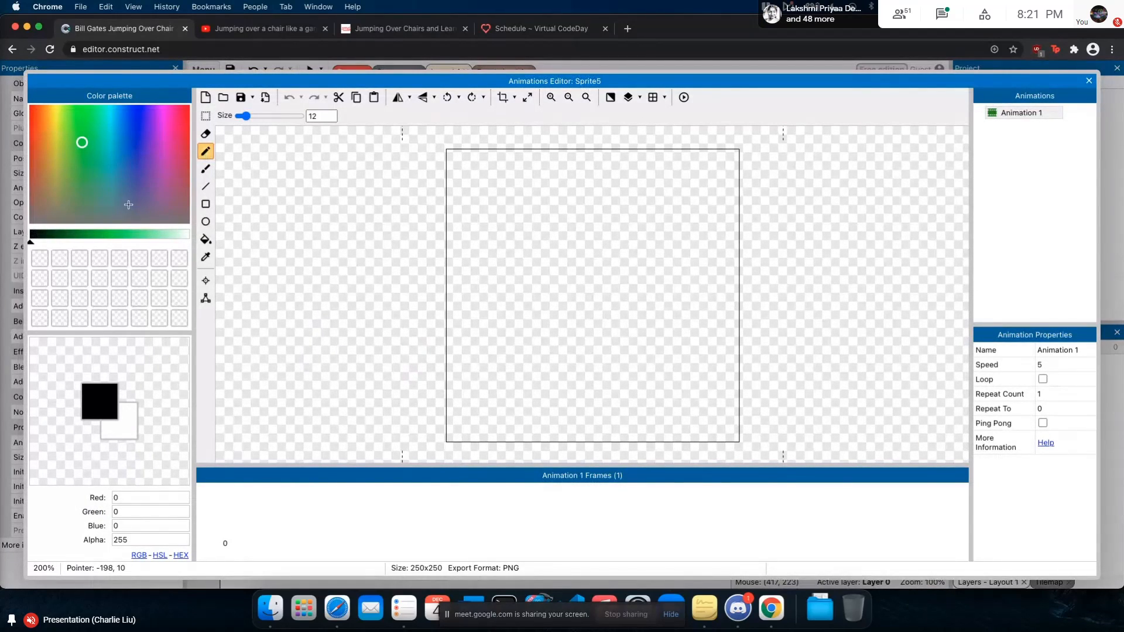
# Draw a black horizontal platform line across the new sprite's canvas, crop the image to it and close the Animations Editor
pyautogui.moveTo(451, 372)
pyautogui.mouseDown()
pyautogui.moveTo(740, 373)
pyautogui.moveTo(728, 378)
pyautogui.mouseUp()
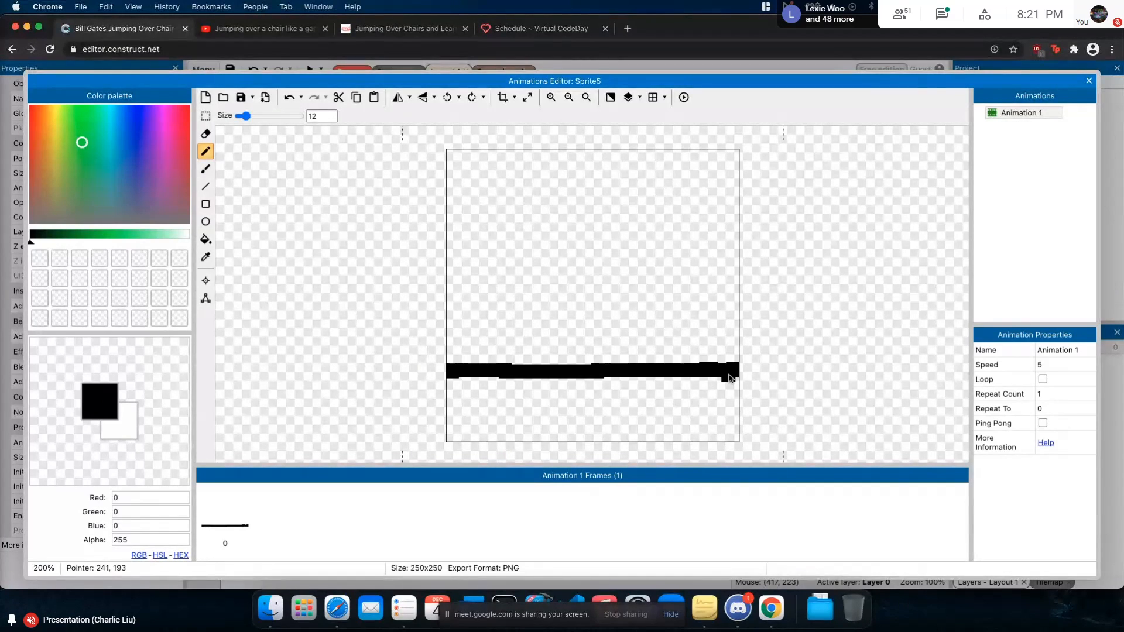
pyautogui.click(501, 98)
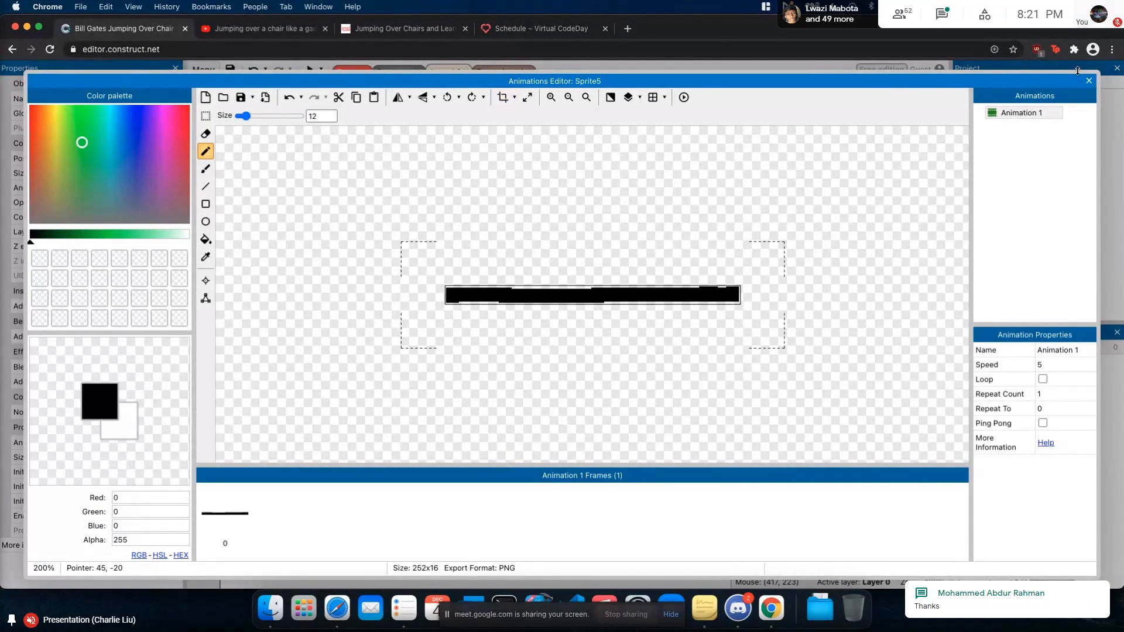
pyautogui.click(1088, 81)
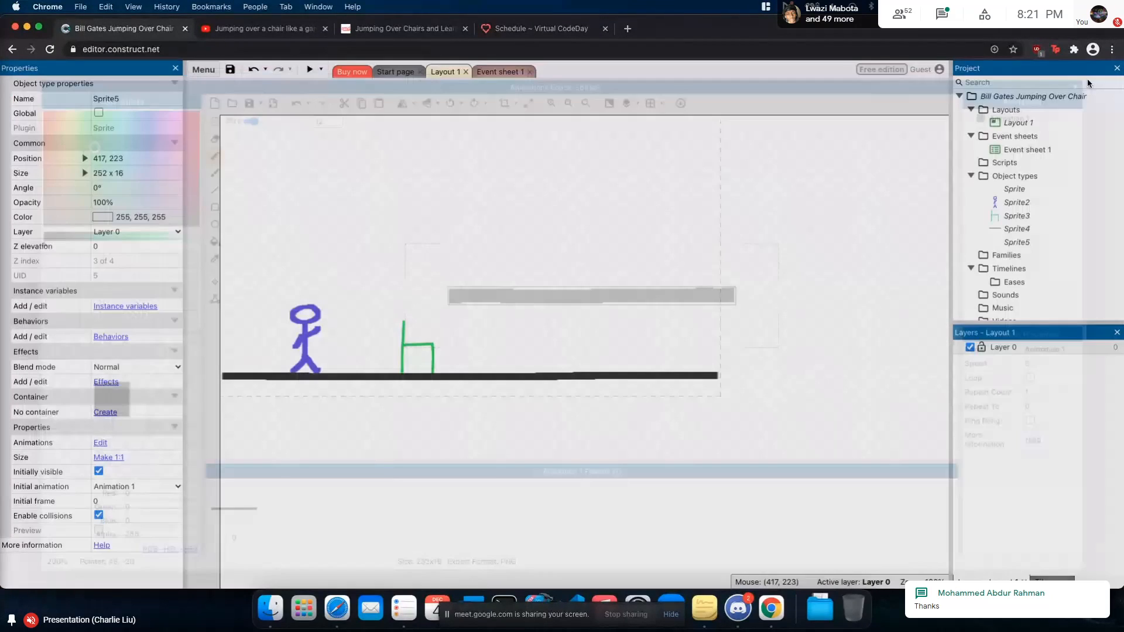
# Move the short black platform line higher above the chair in the upper part of the viewport area
pyautogui.click(489, 240)
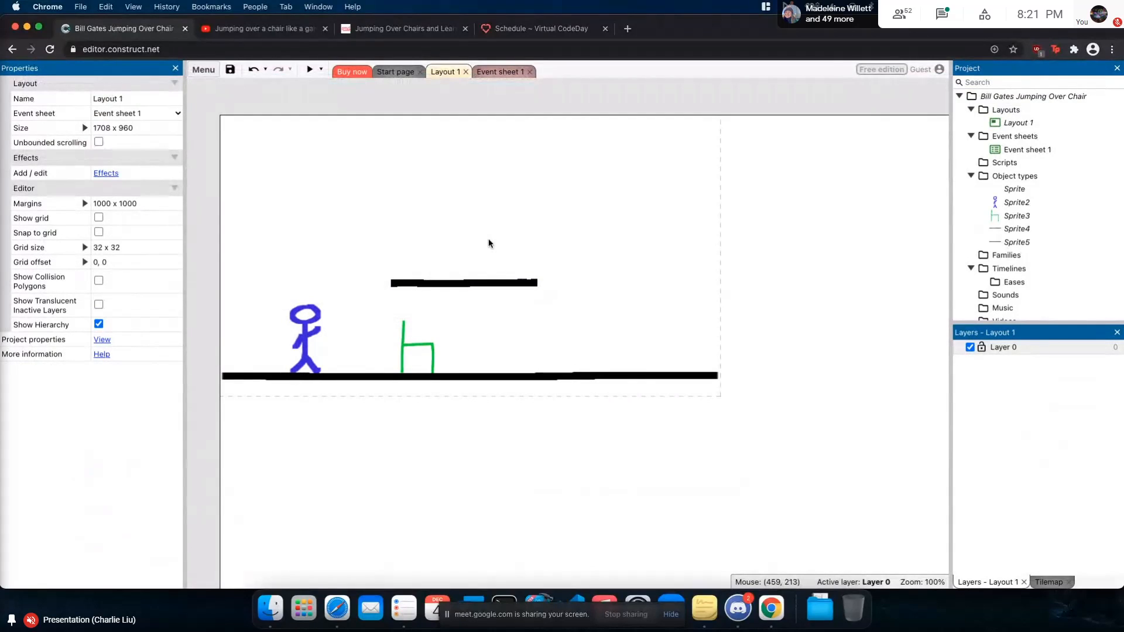
pyautogui.moveTo(477, 283); pyautogui.dragTo(481, 220)
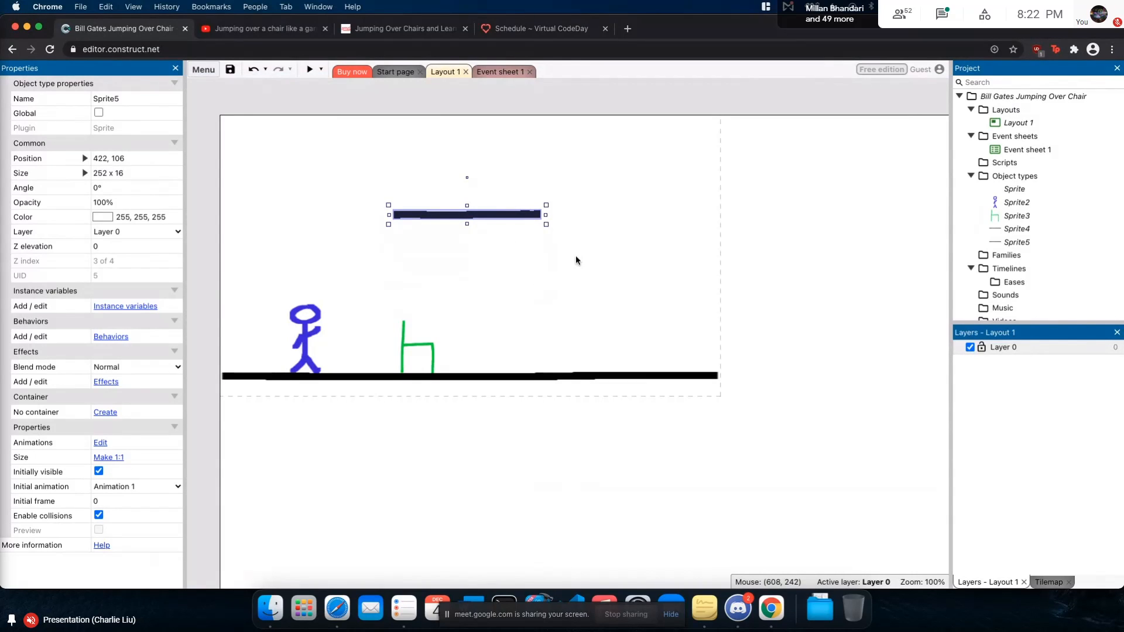
pyautogui.click(577, 254)
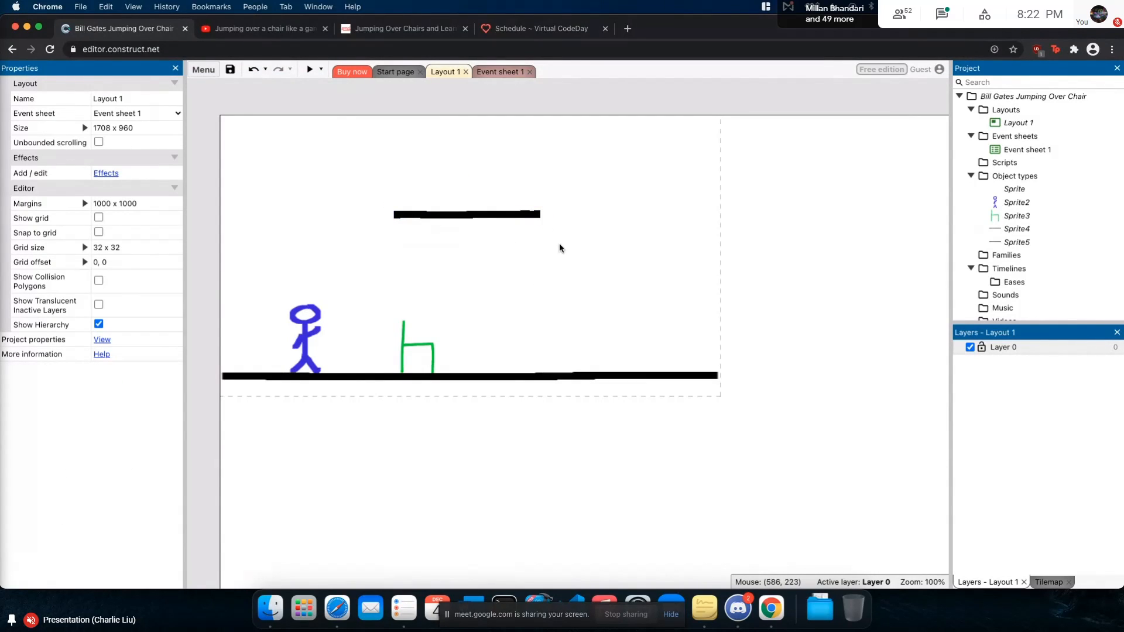
pyautogui.moveTo(502, 215)
pyautogui.mouseDown()
pyautogui.moveTo(492, 200)
pyautogui.moveTo(493, 216)
pyautogui.mouseUp()
pyautogui.click(509, 240)
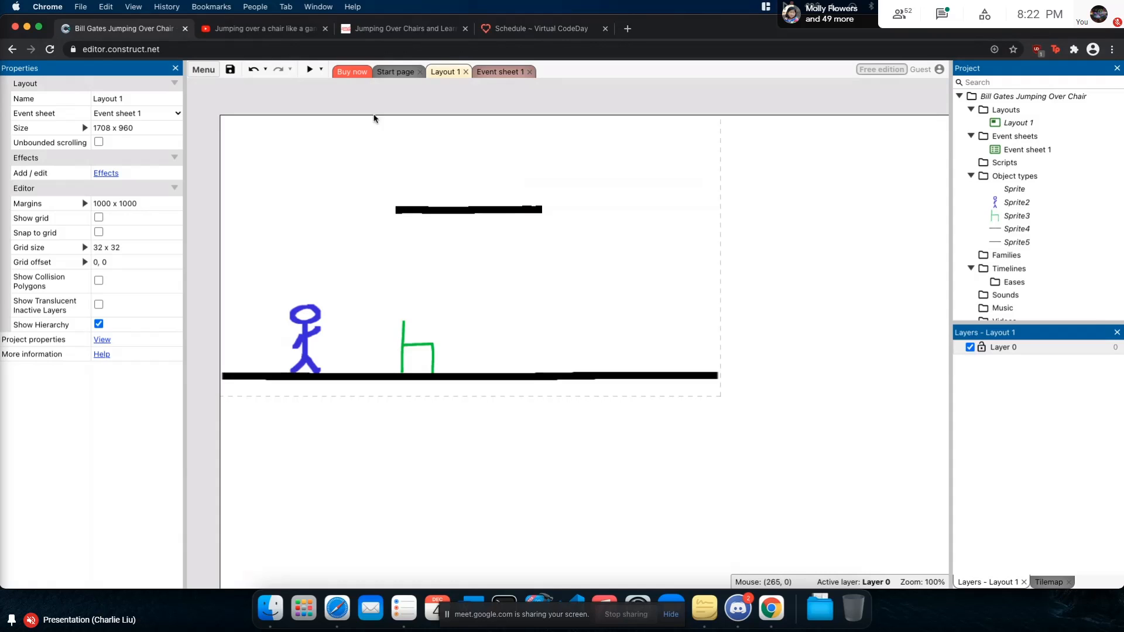
# Preview Layout 1 to check how the figure, chair, ground and platform appear in the game
pyautogui.click(309, 70)
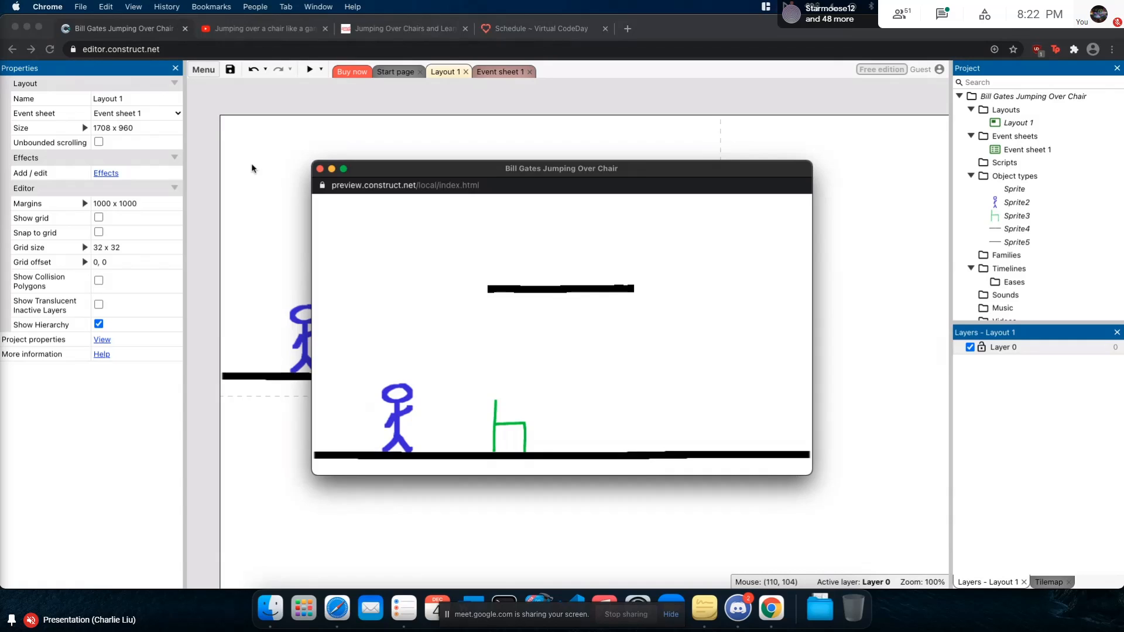
pyautogui.click(311, 72)
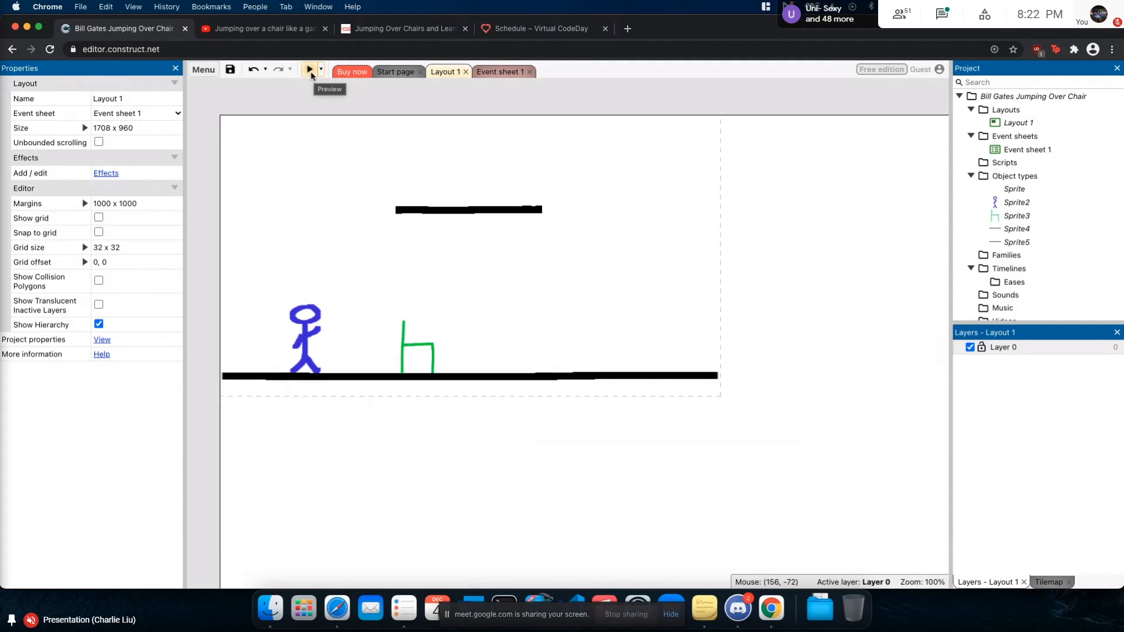
# Run the layout preview again to view the drawn scene, and close the preview window
pyautogui.click(309, 70)
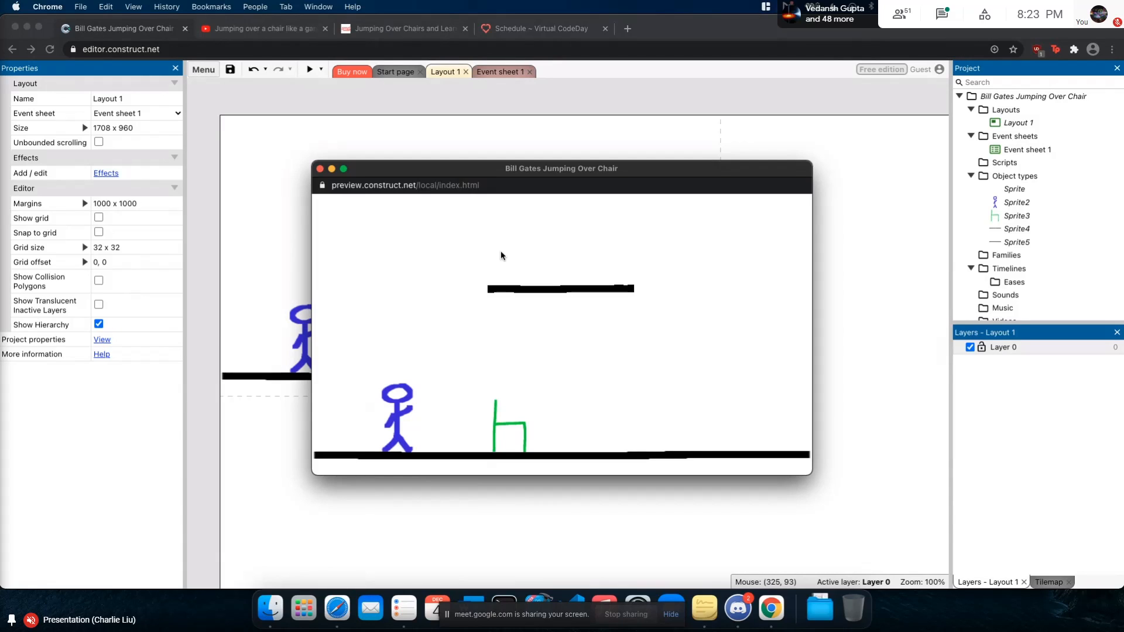
pyautogui.click(320, 168)
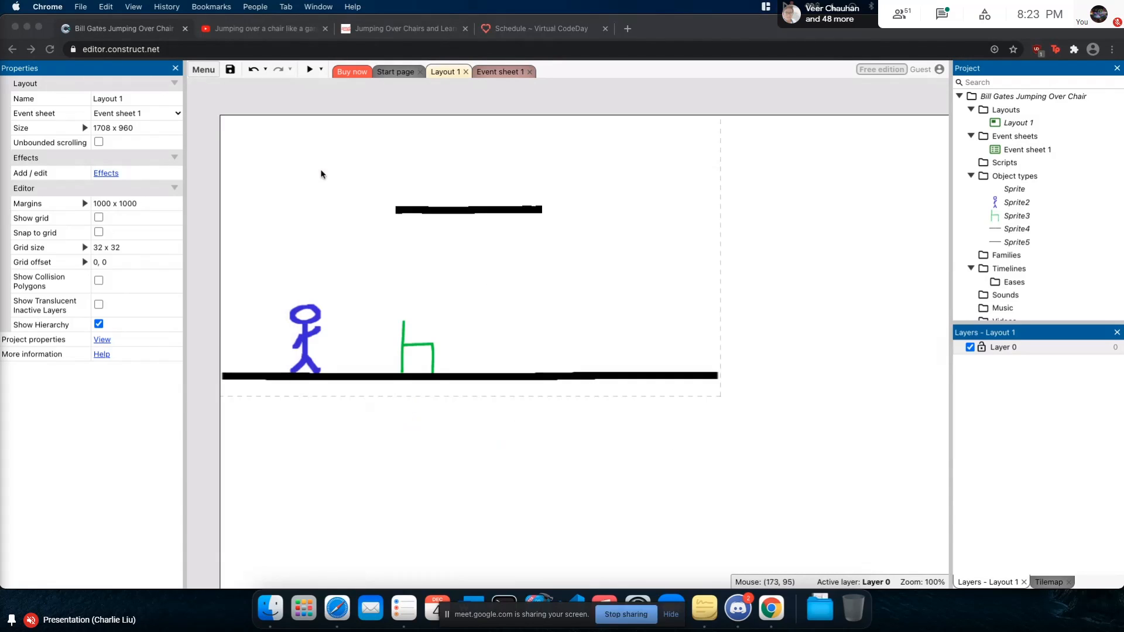
pyautogui.click(307, 328)
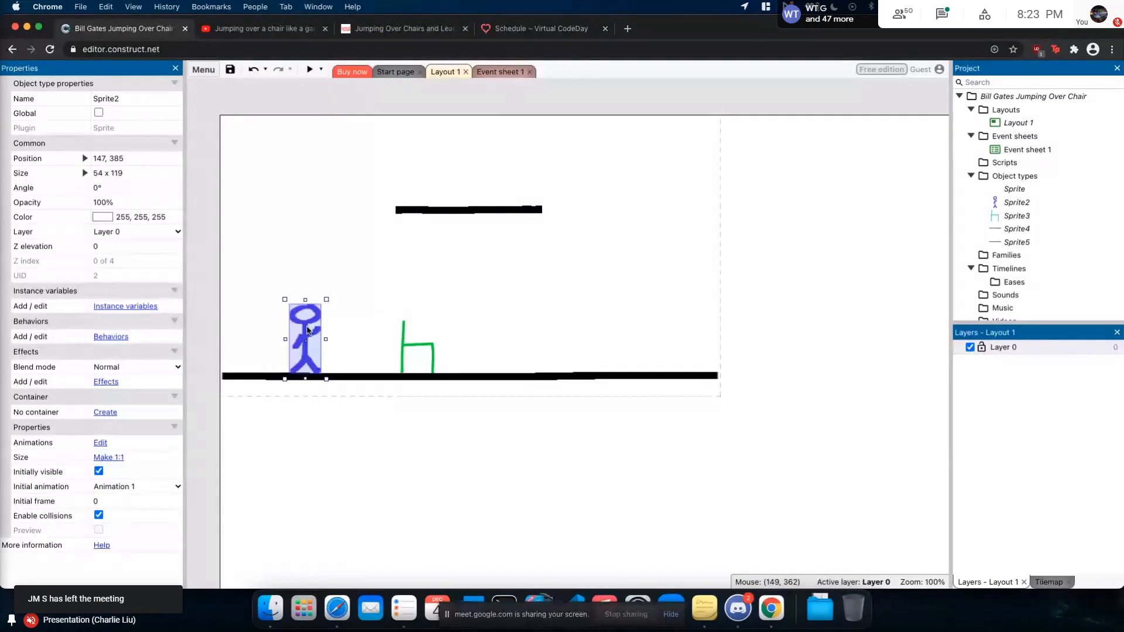
pyautogui.click(111, 337)
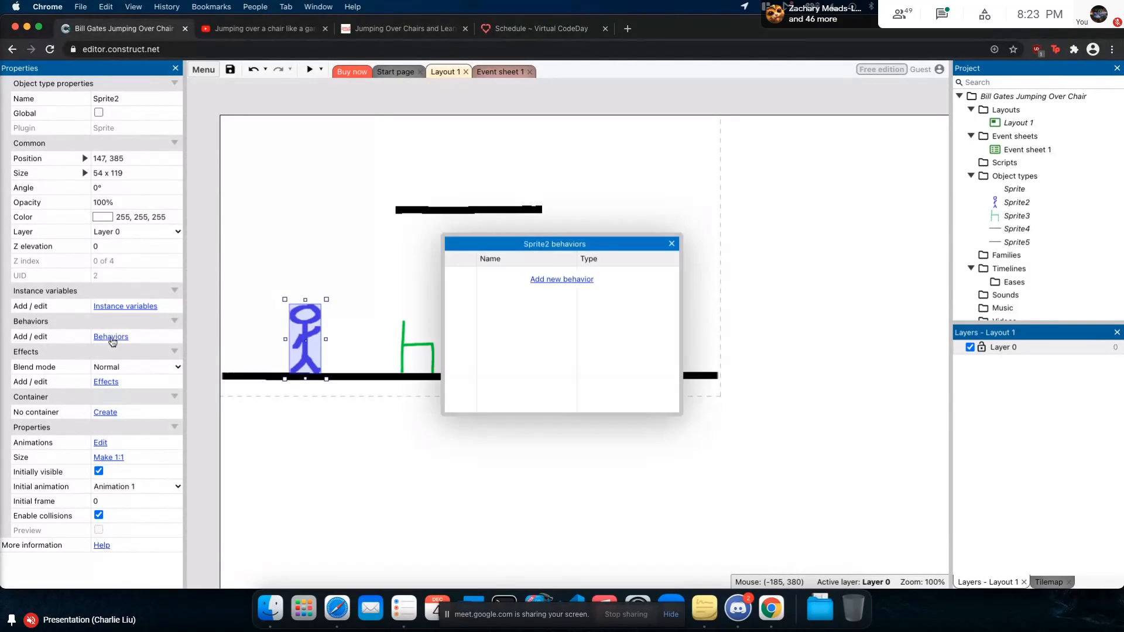
pyautogui.click(567, 281)
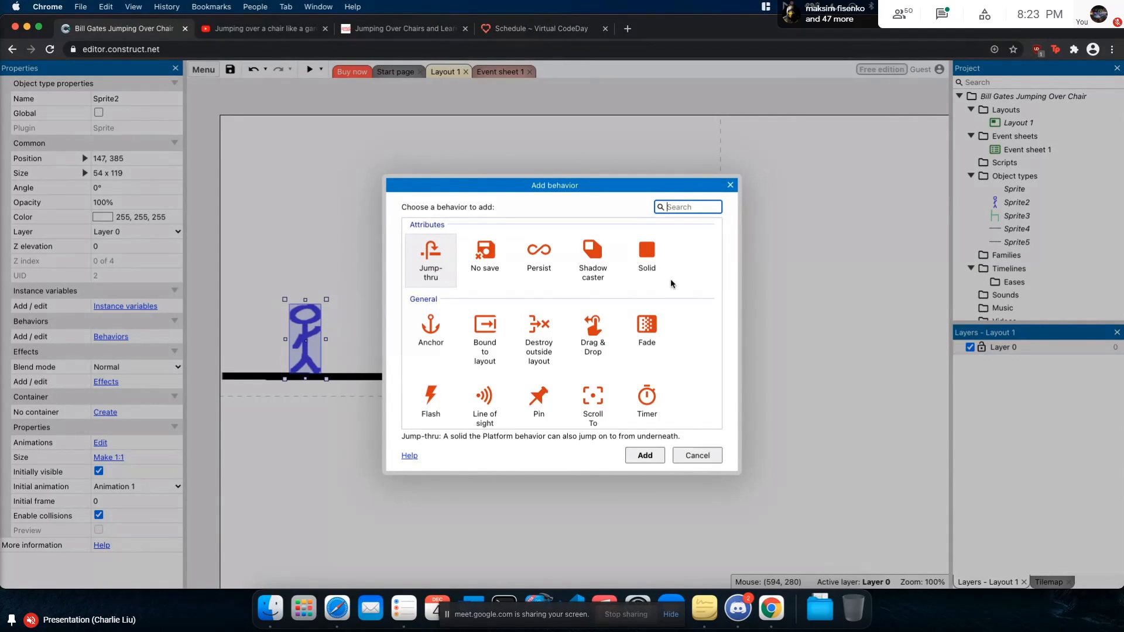
pyautogui.click(711, 455)
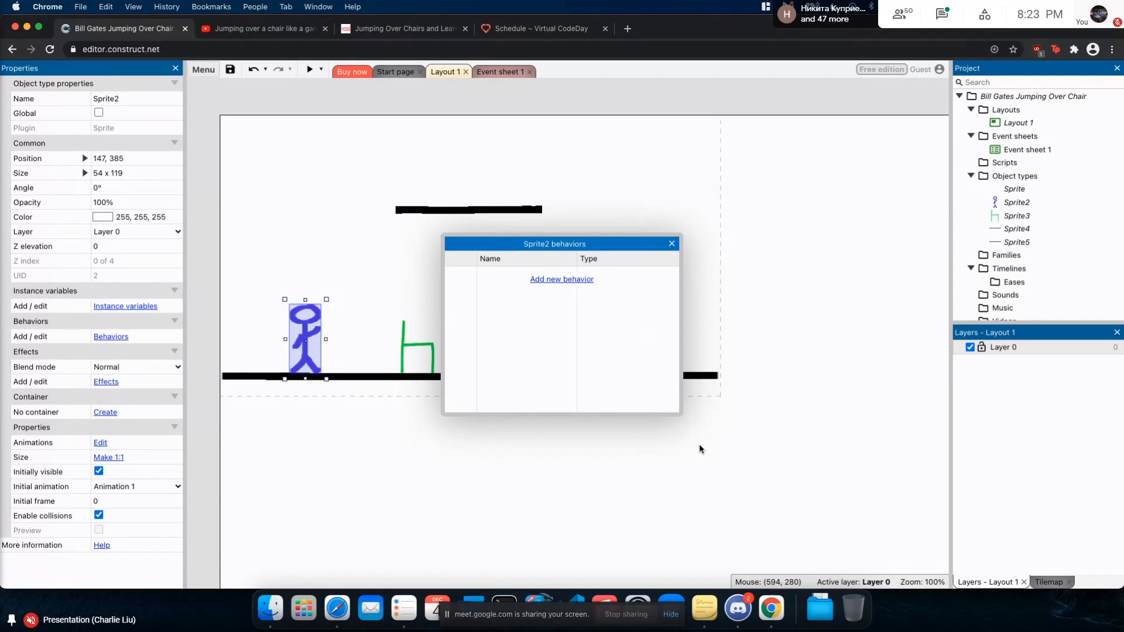
pyautogui.click(671, 244)
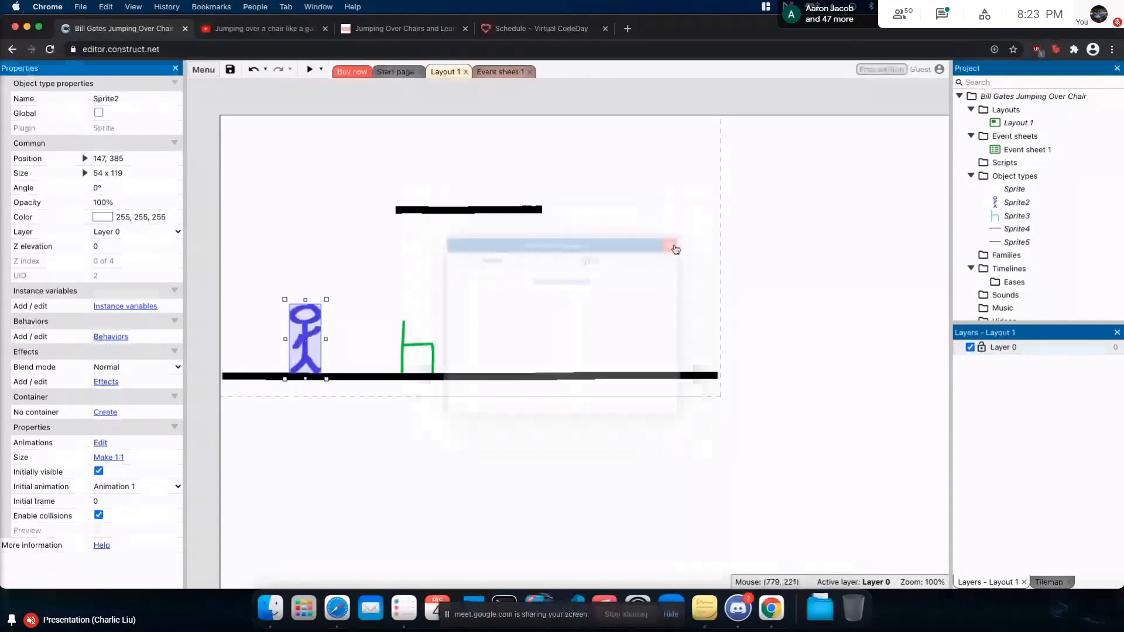
pyautogui.click(366, 241)
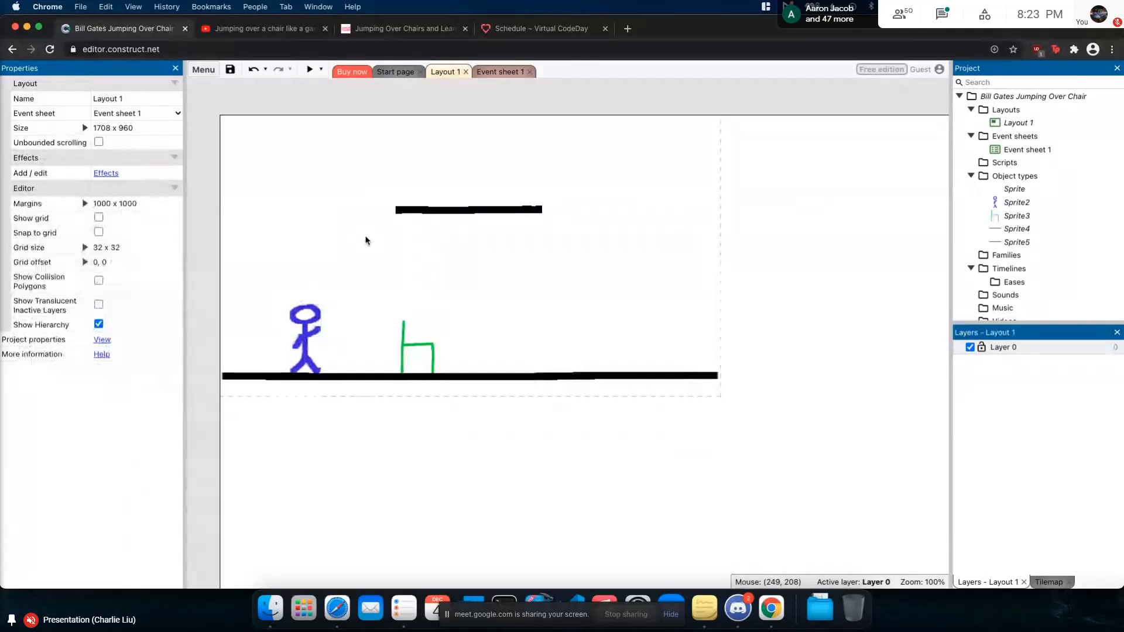
# Add the Platform behavior to the blue stick figure sprite
pyautogui.click(306, 340)
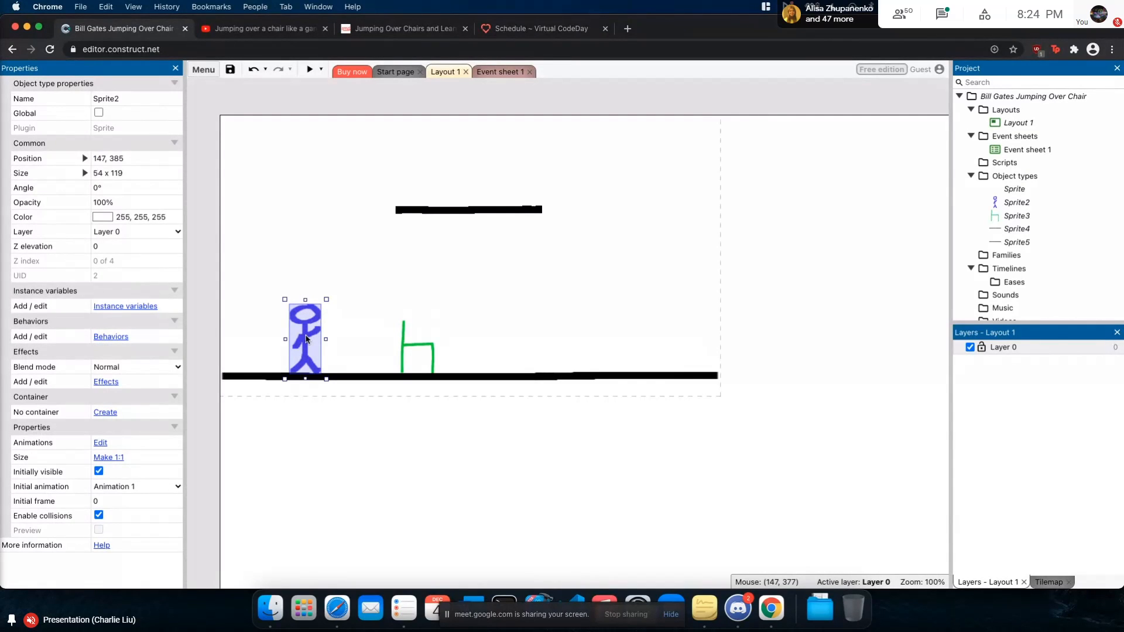
pyautogui.click(110, 336)
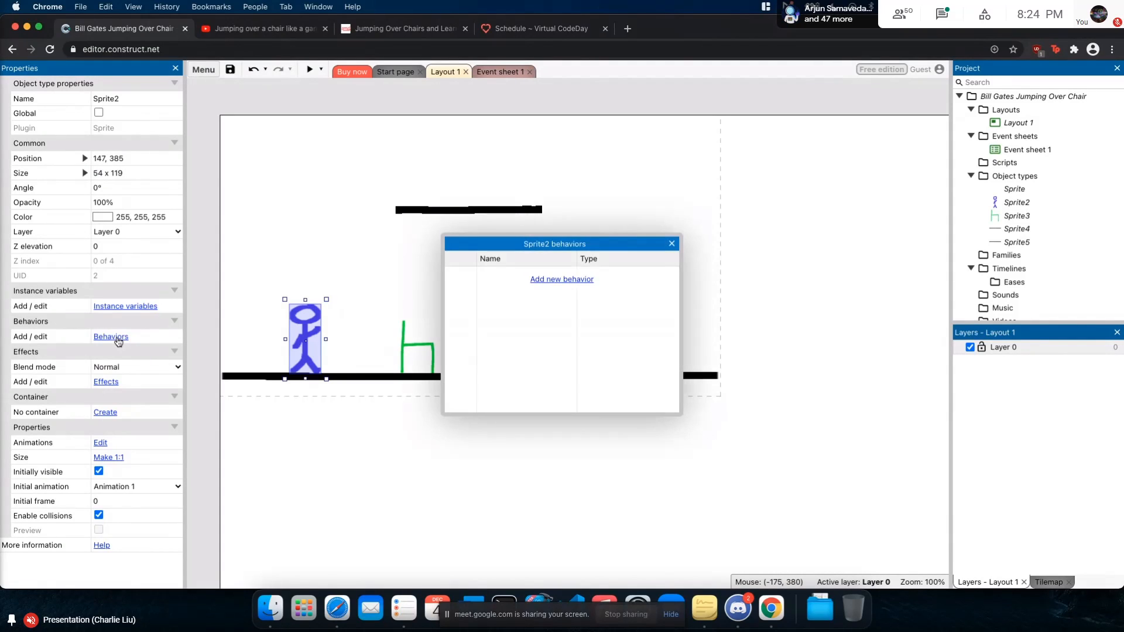
pyautogui.click(564, 278)
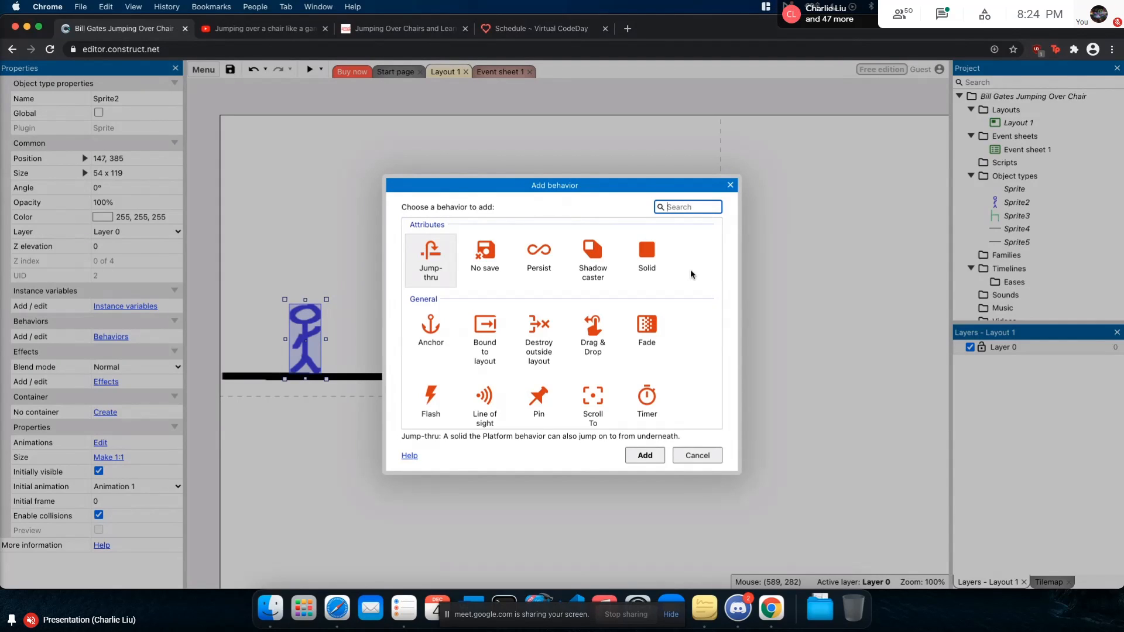
pyautogui.write('pl')
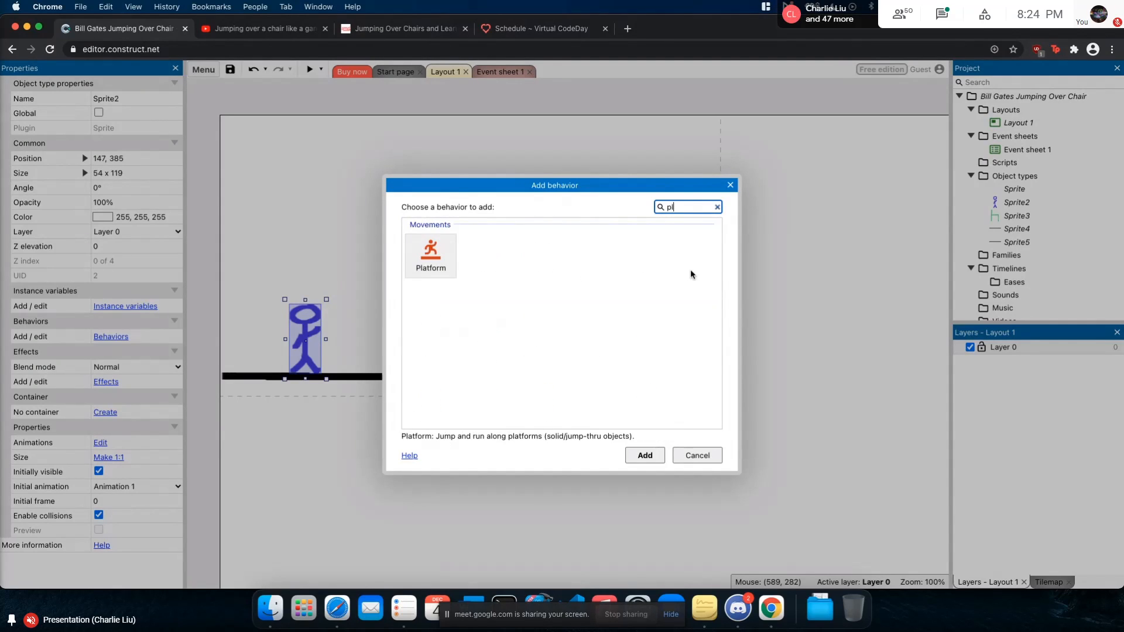
pyautogui.write('atform')
pyautogui.click(594, 276)
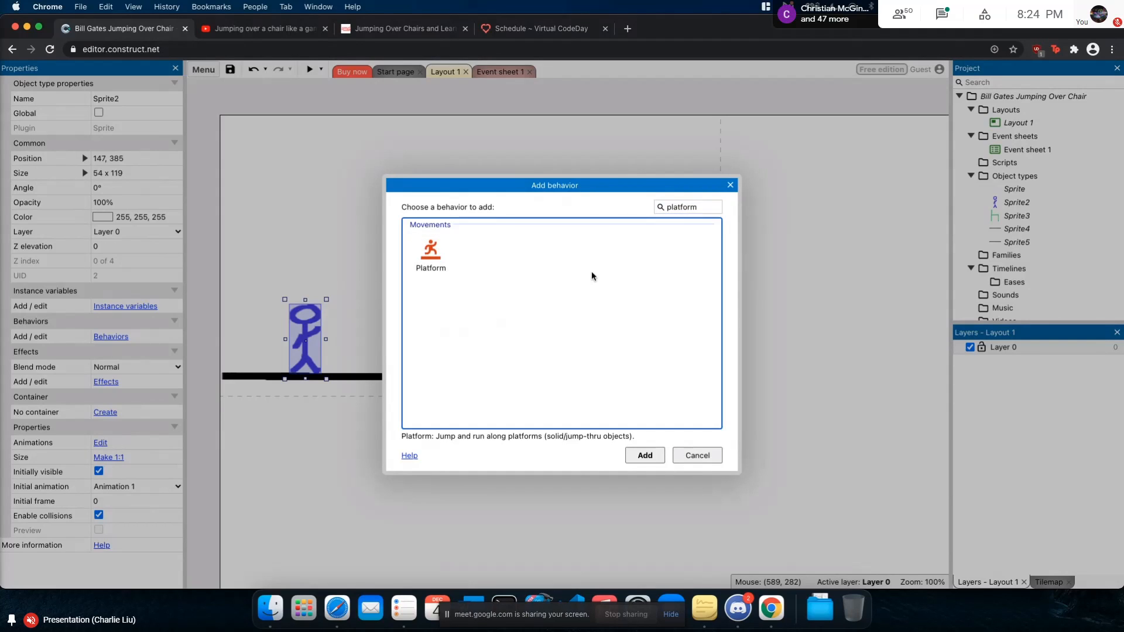
pyautogui.doubleClick(438, 265)
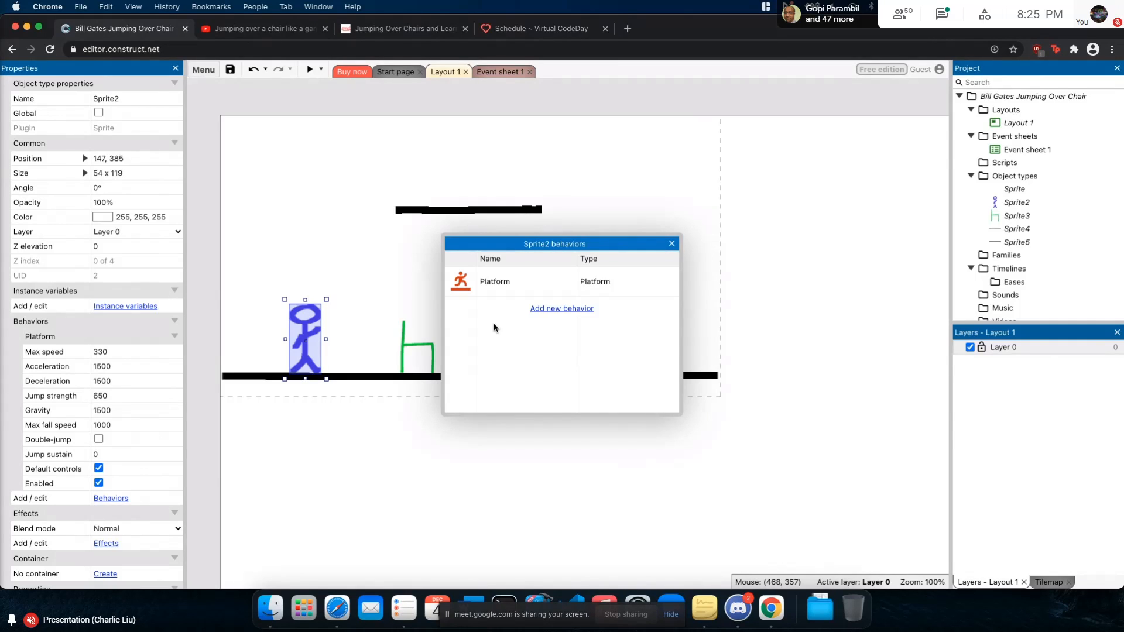
# Add the Scroll To behavior to the stick figure as well and close its behaviors dialog
pyautogui.click(563, 309)
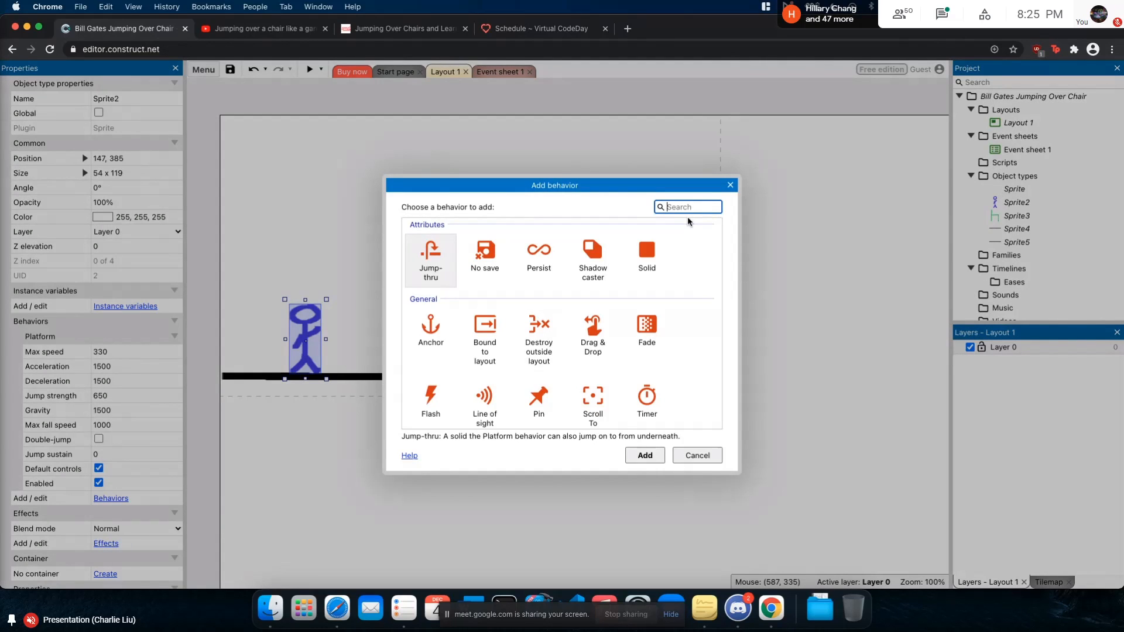
pyautogui.write('scroll to')
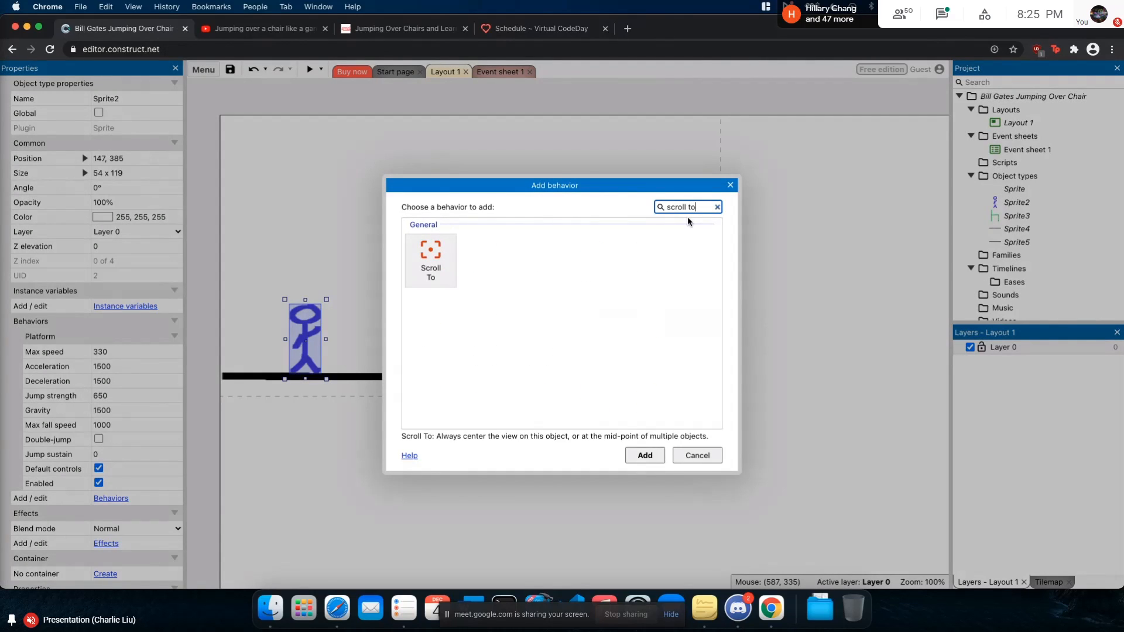
pyautogui.click(498, 261)
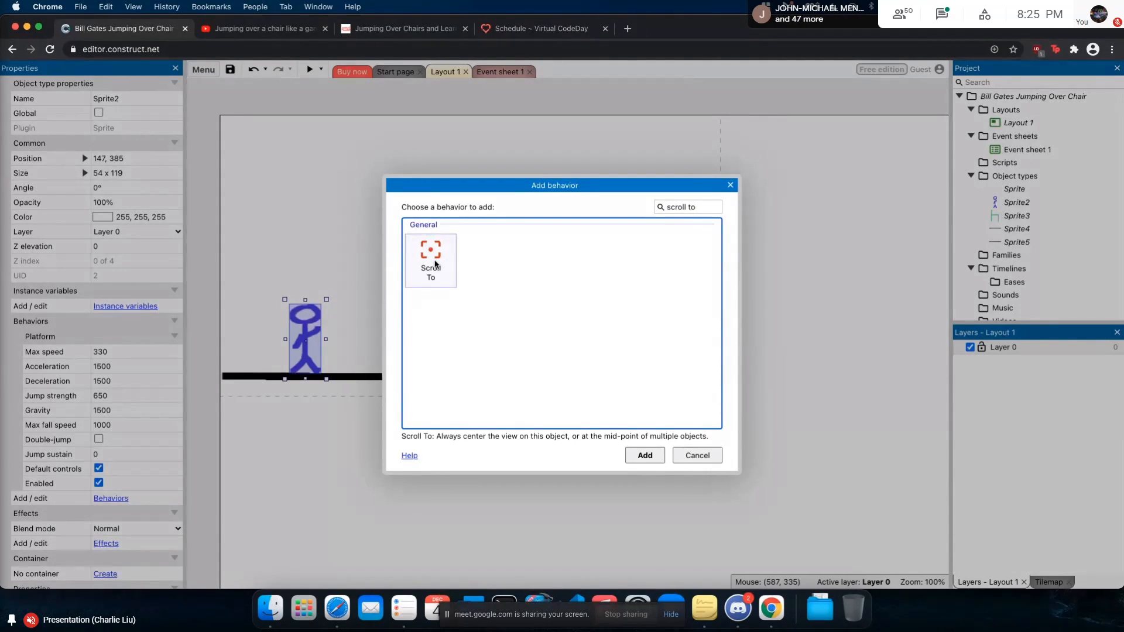
pyautogui.doubleClick(434, 264)
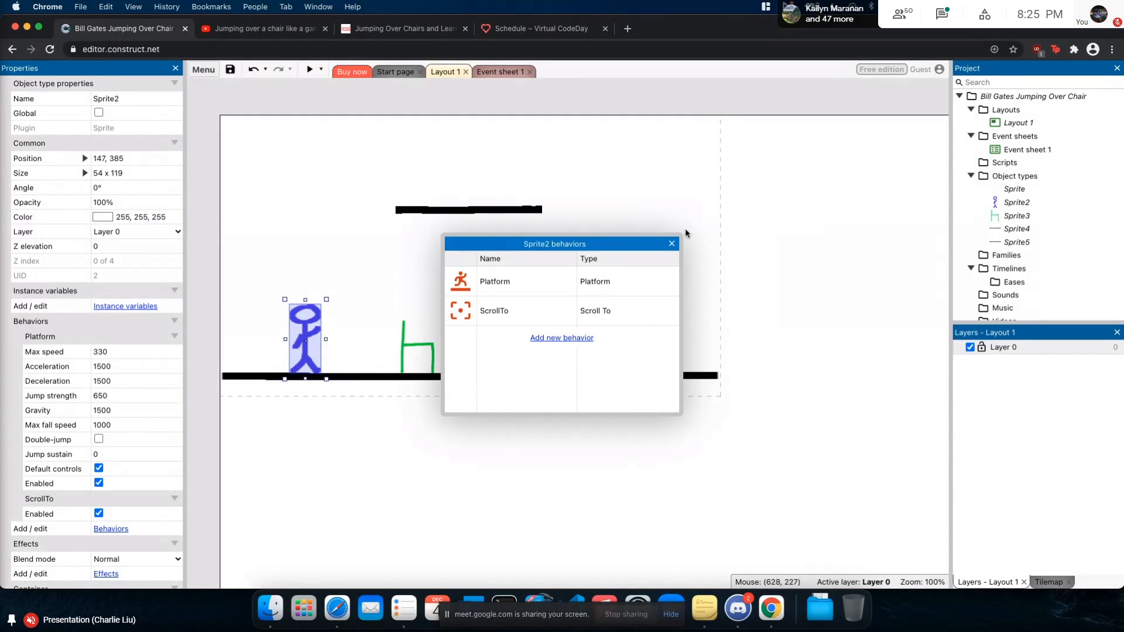
pyautogui.click(671, 244)
pyautogui.click(499, 260)
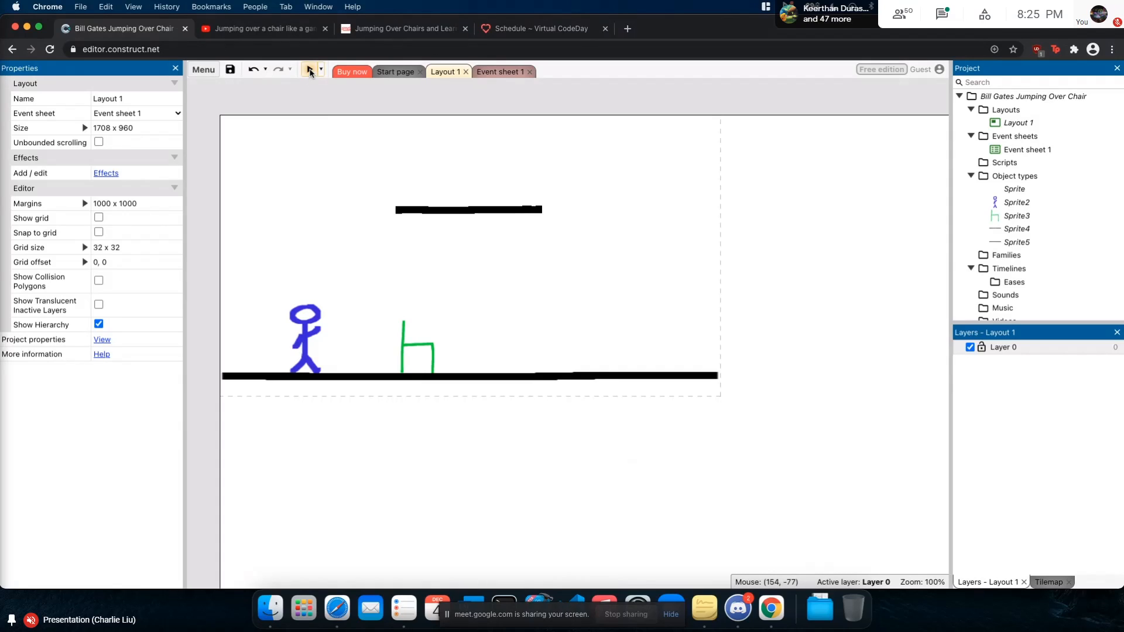
# Preview the game to test the stick figure's Platform and Scroll To behaviors, and close the preview window
pyautogui.click(310, 70)
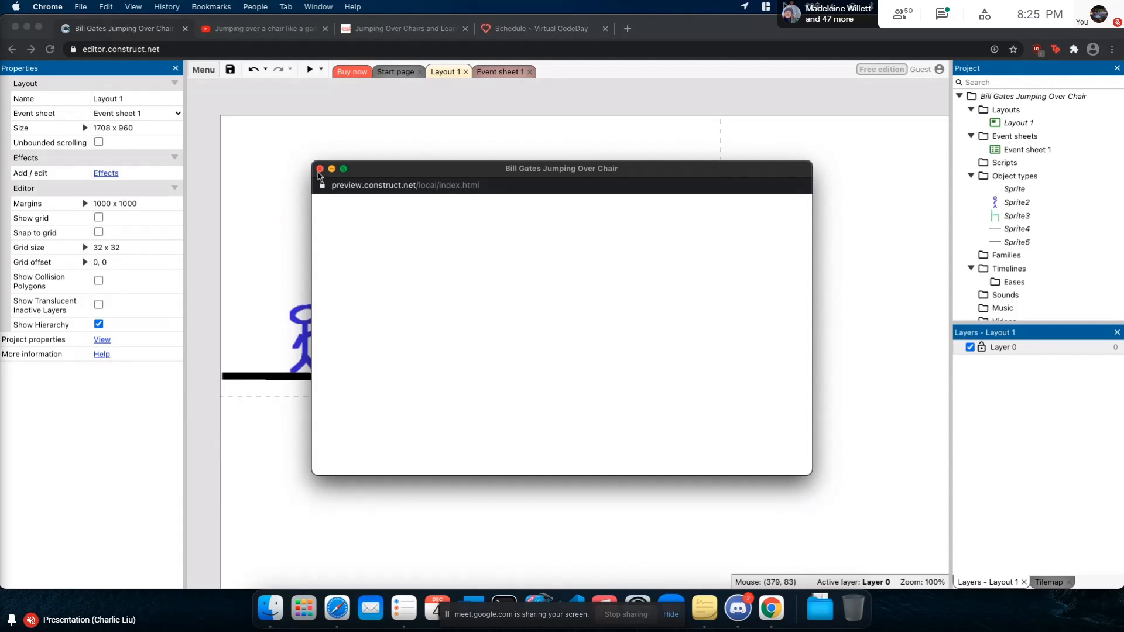
pyautogui.click(320, 169)
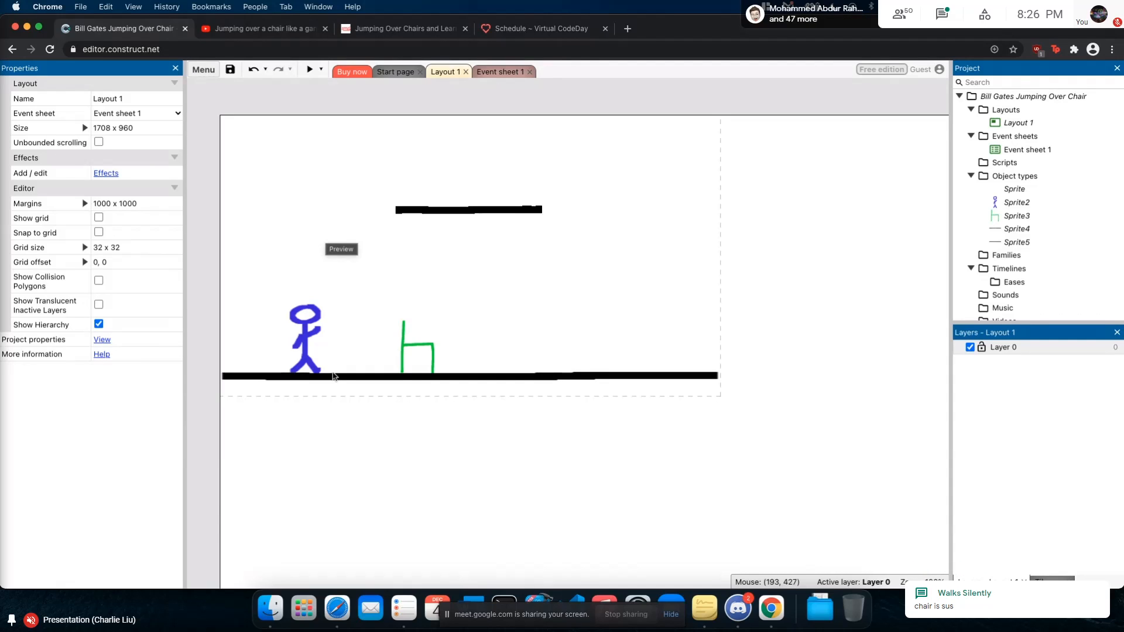
# Add the Solid behavior to the long black ground line and close its behaviors dialog
pyautogui.click(351, 378)
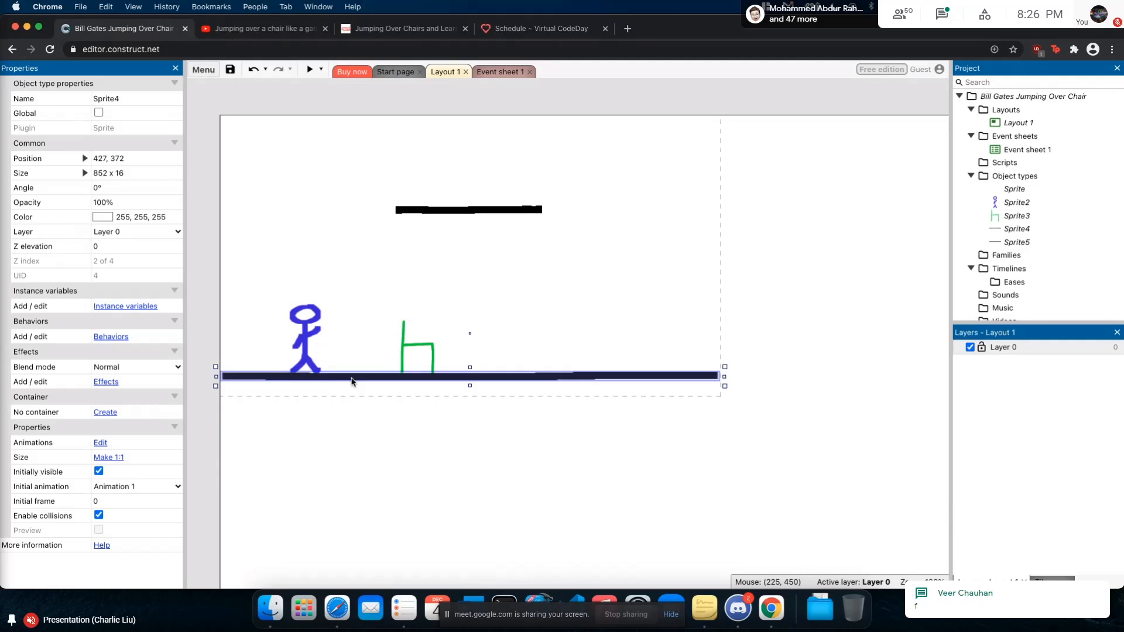
pyautogui.click(111, 336)
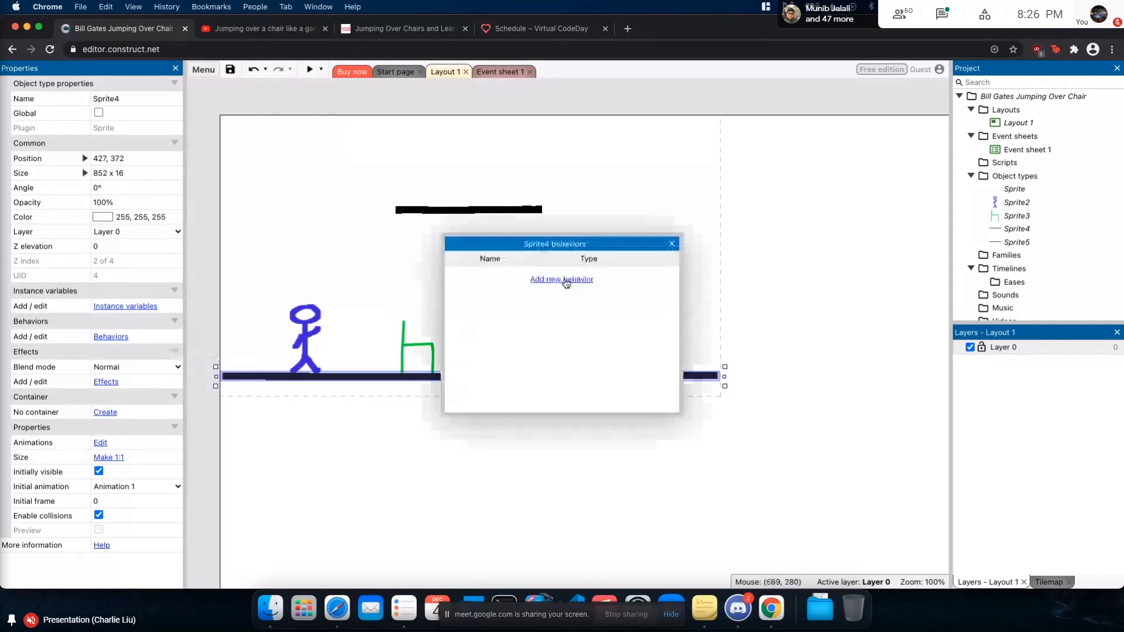
pyautogui.click(566, 281)
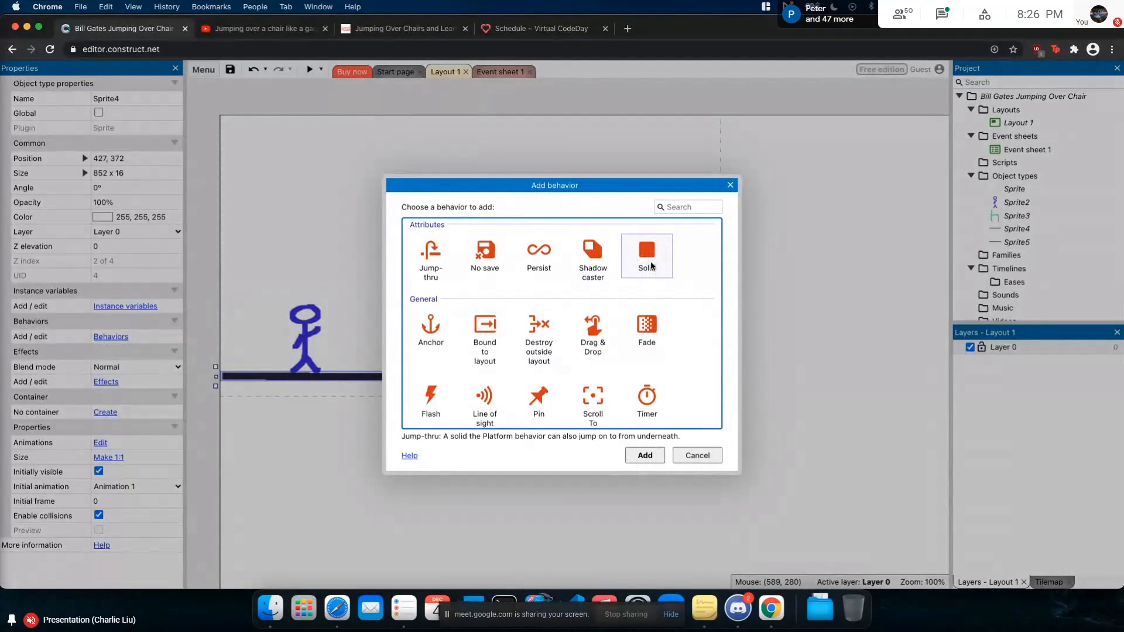
pyautogui.doubleClick(651, 263)
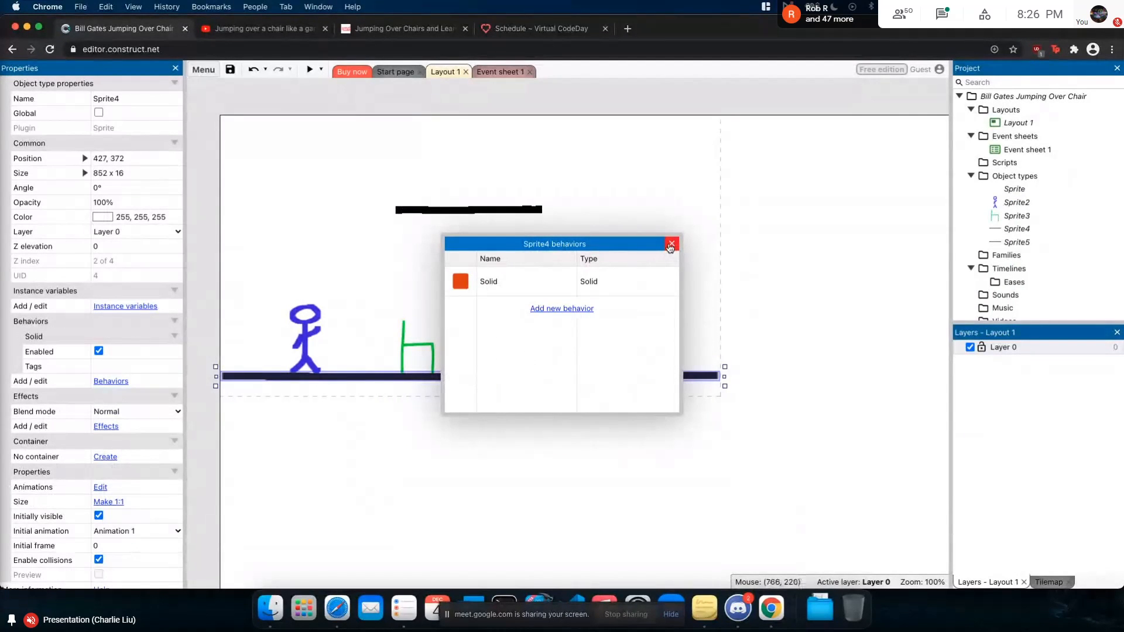
pyautogui.click(670, 244)
pyautogui.click(598, 243)
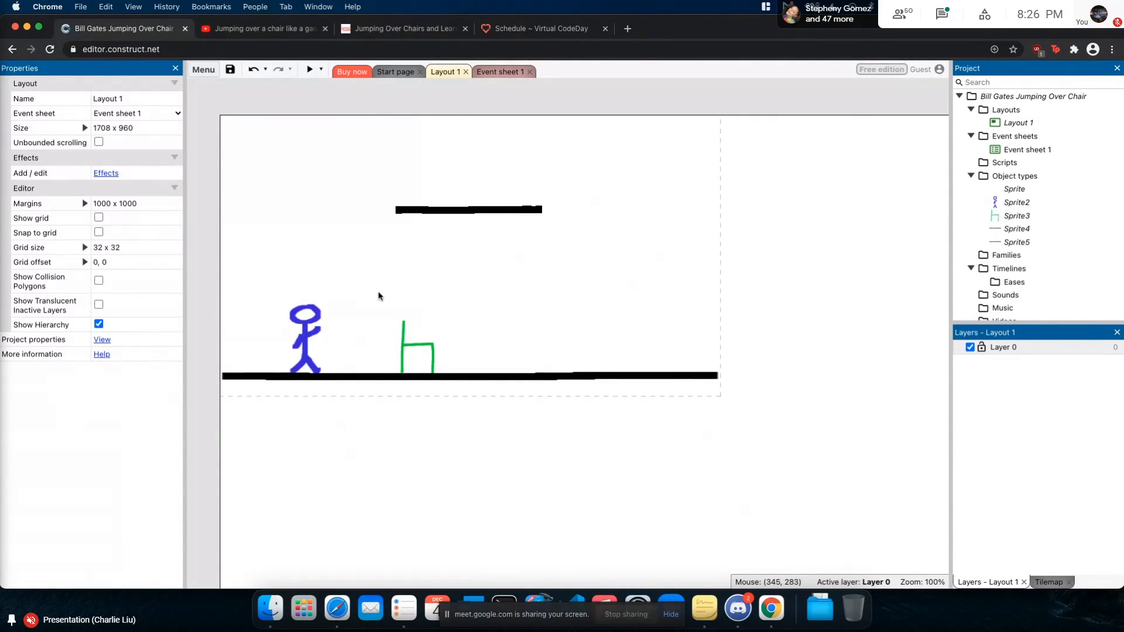
# Add the Solid behavior to the blue stick figure and close its behaviors dialog
pyautogui.click(311, 327)
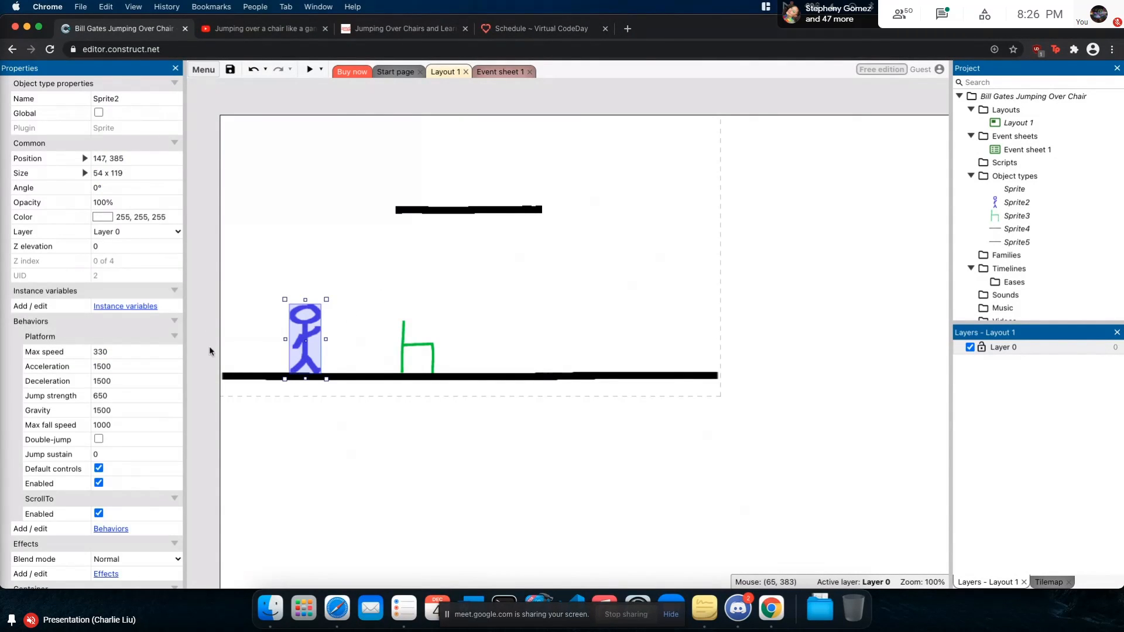
pyautogui.scroll(-3, 119, 404)
pyautogui.click(119, 403)
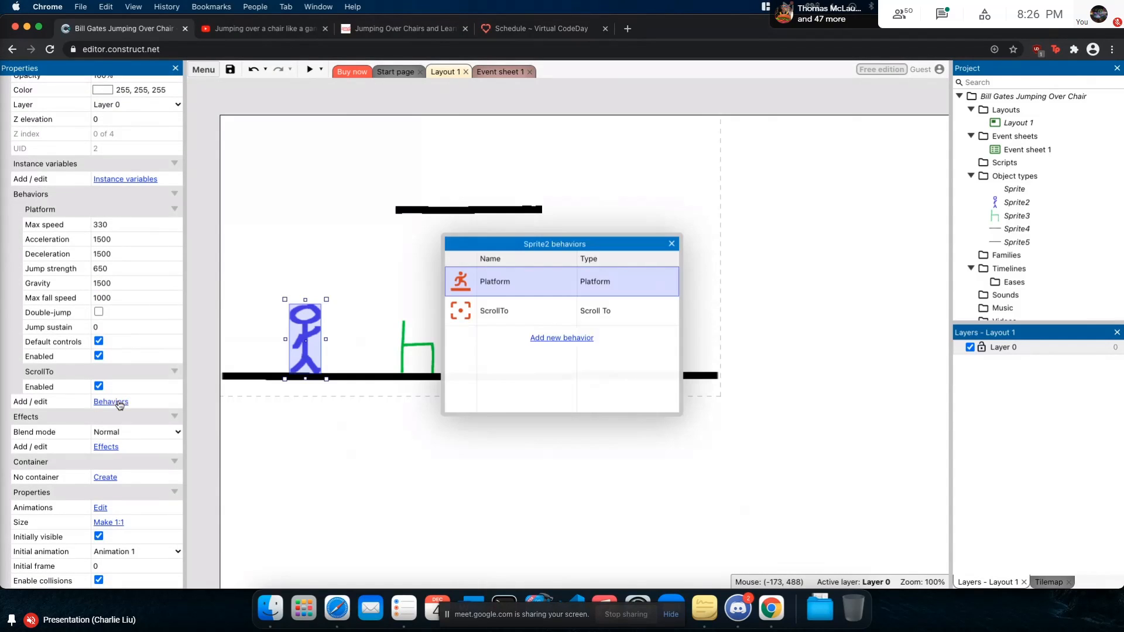
pyautogui.click(552, 339)
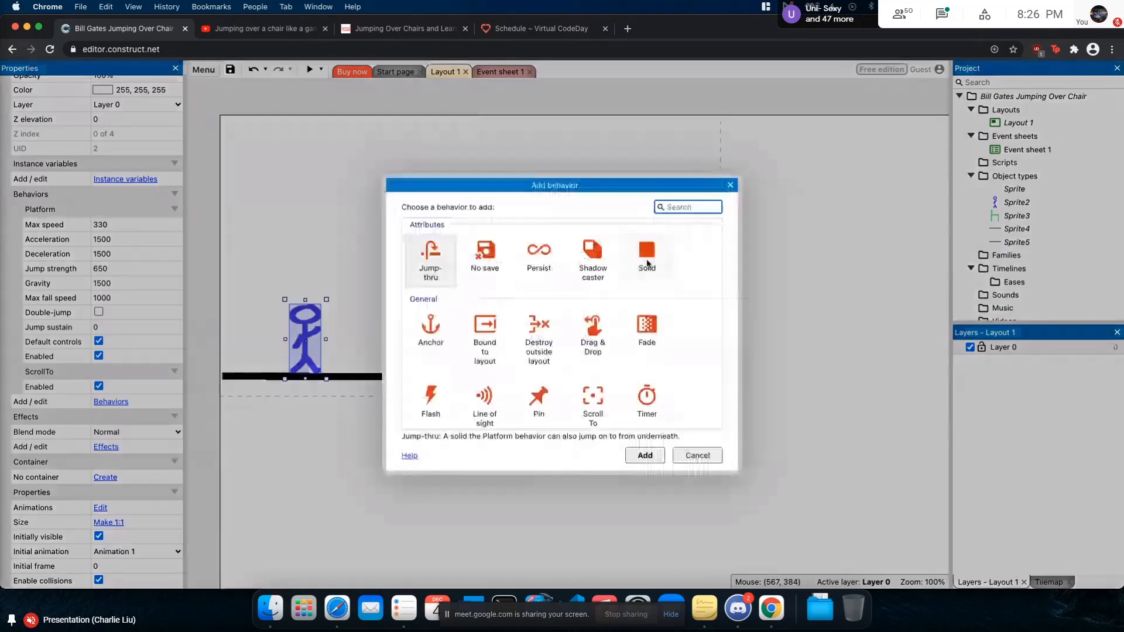
pyautogui.click(646, 258)
pyautogui.doubleClick(647, 263)
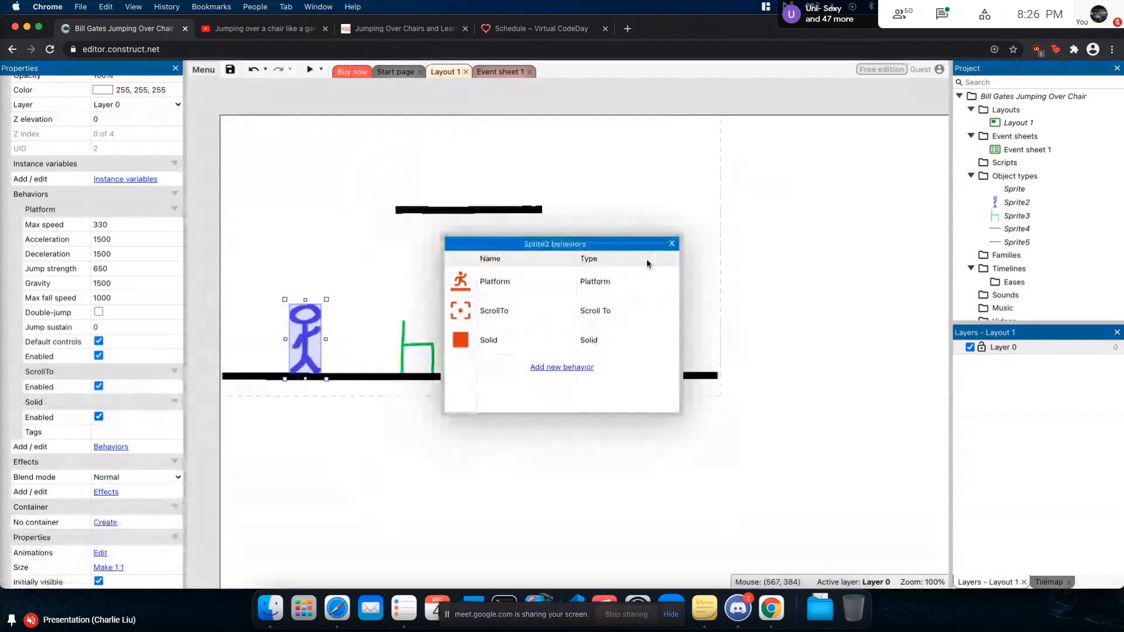
pyautogui.click(673, 244)
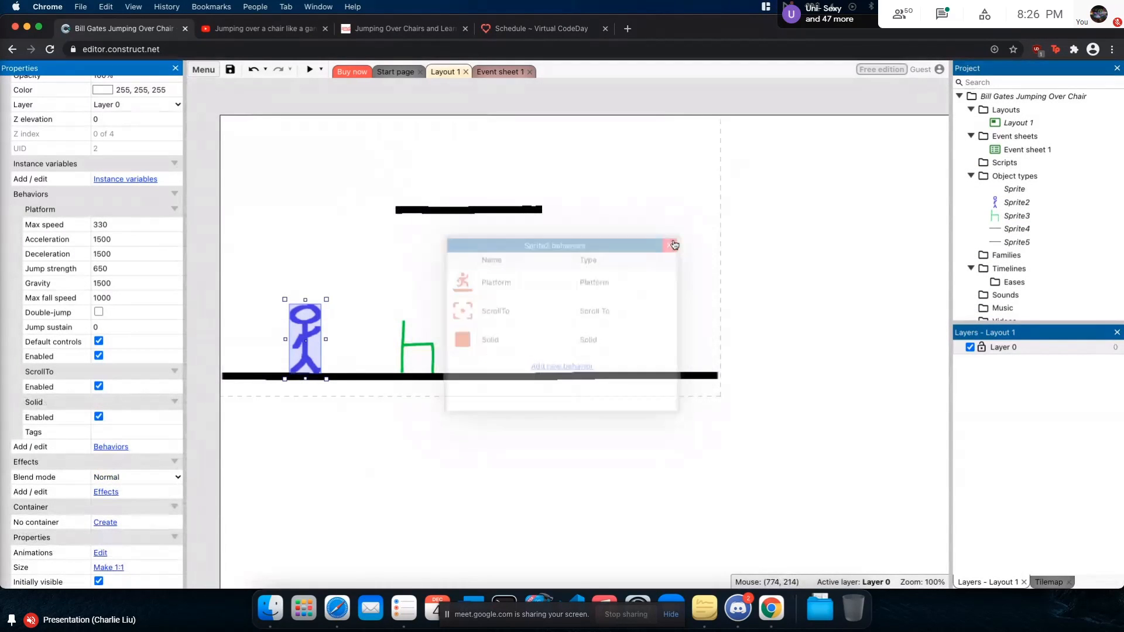
pyautogui.click(404, 265)
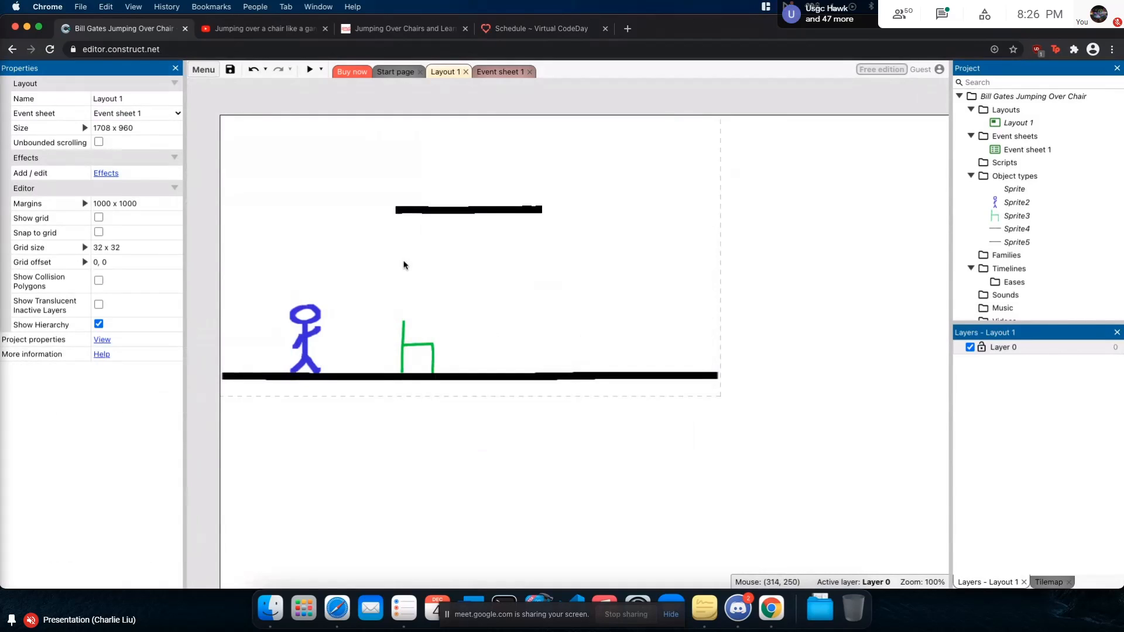
# Add the Solid behavior to the green chair, close its behaviors dialog and deselect the chair
pyautogui.click(418, 349)
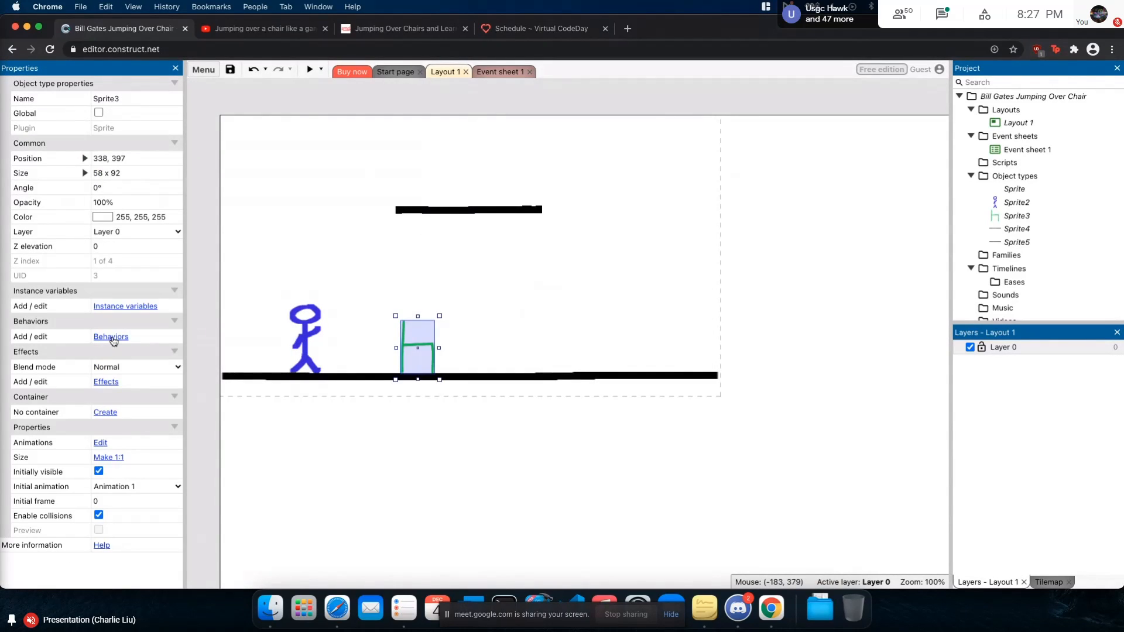
pyautogui.click(111, 337)
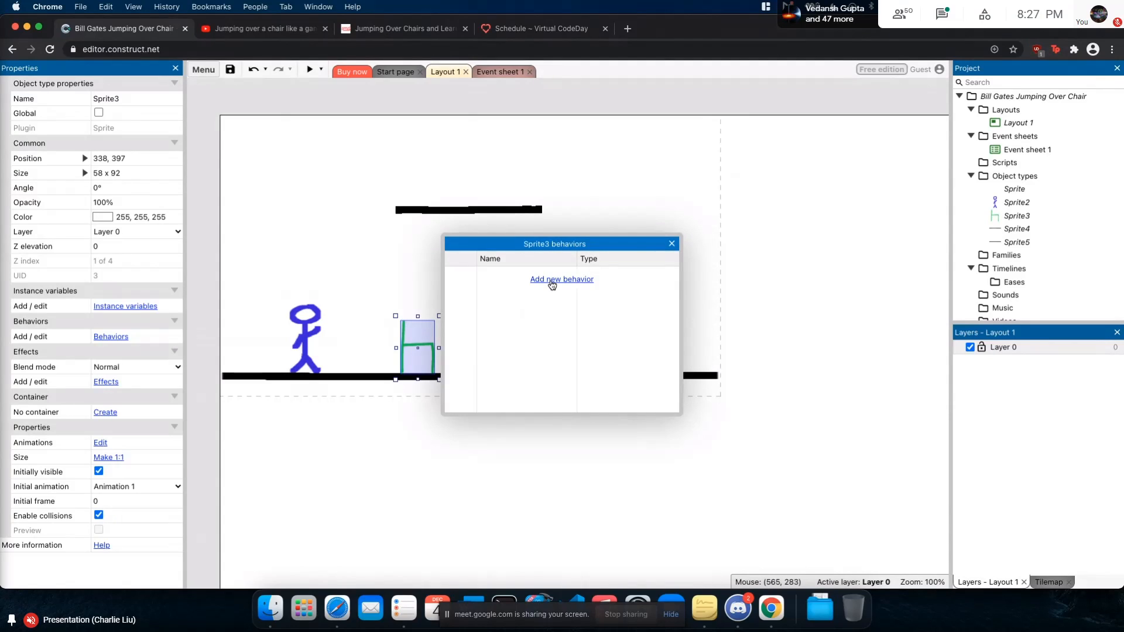
pyautogui.click(550, 280)
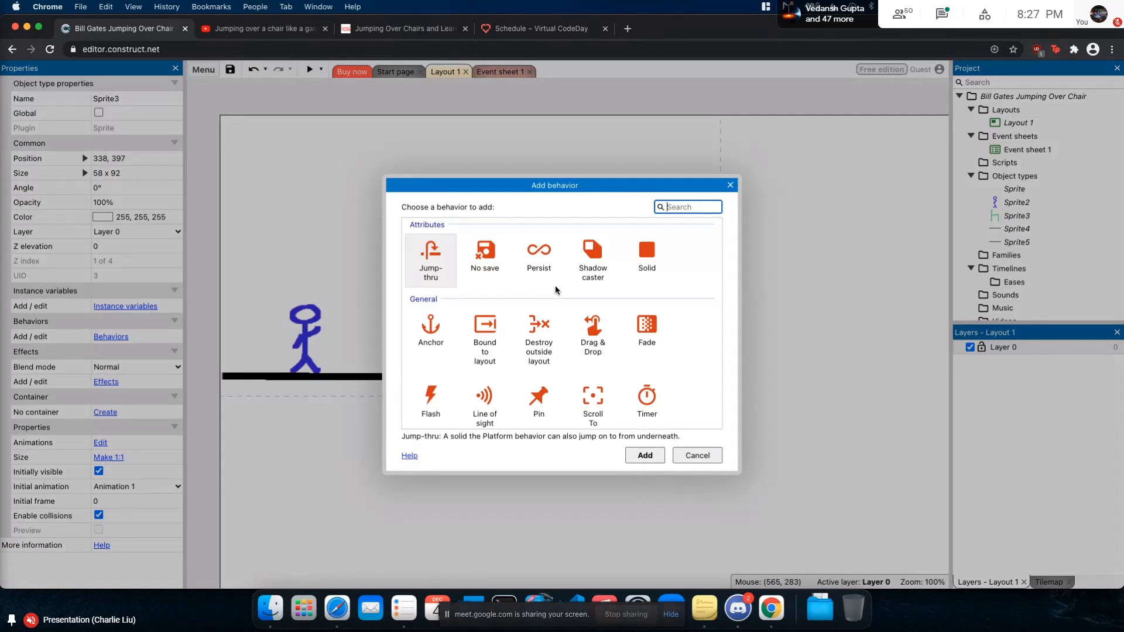
pyautogui.doubleClick(649, 266)
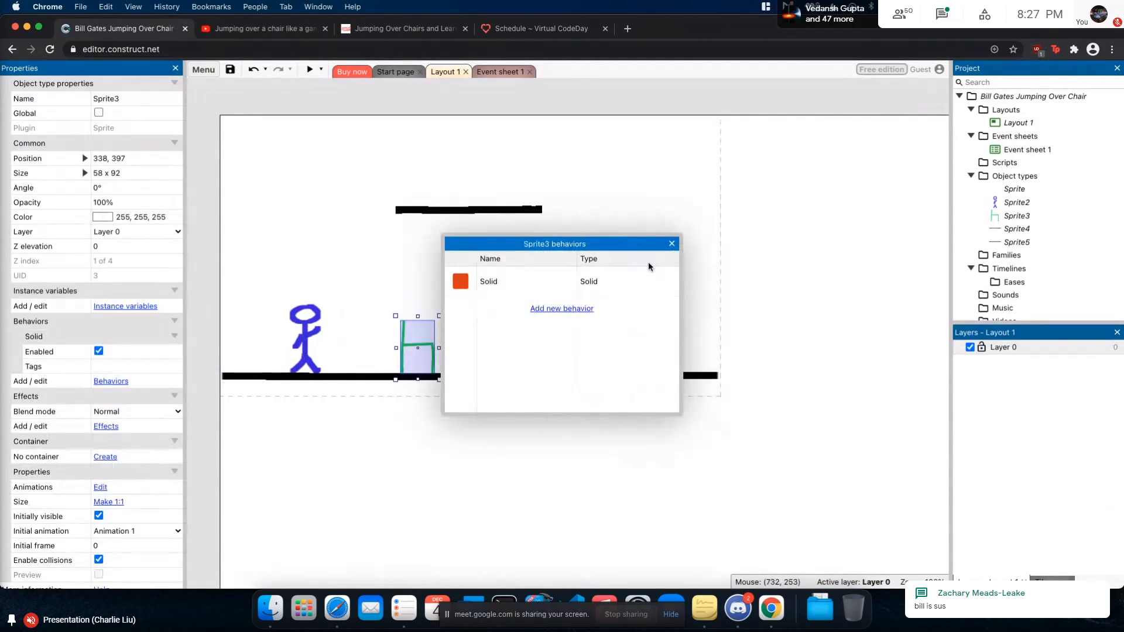
pyautogui.click(671, 243)
pyautogui.click(566, 242)
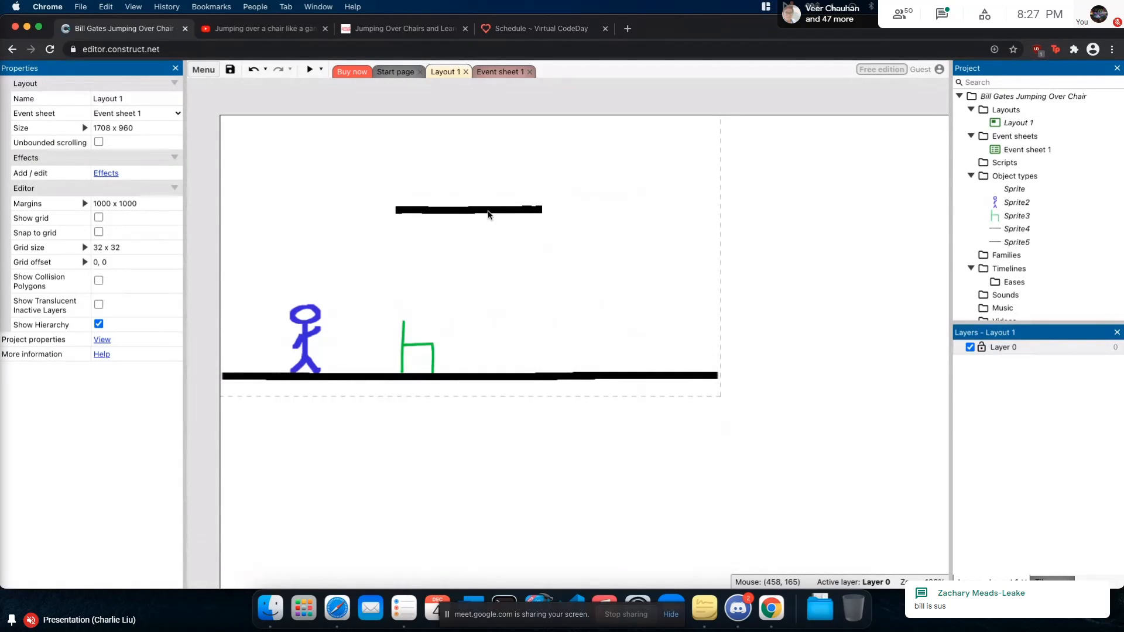
# Add the Solid behavior to the short black platform above the chair, close its behaviors dialog and deselect it
pyautogui.click(490, 213)
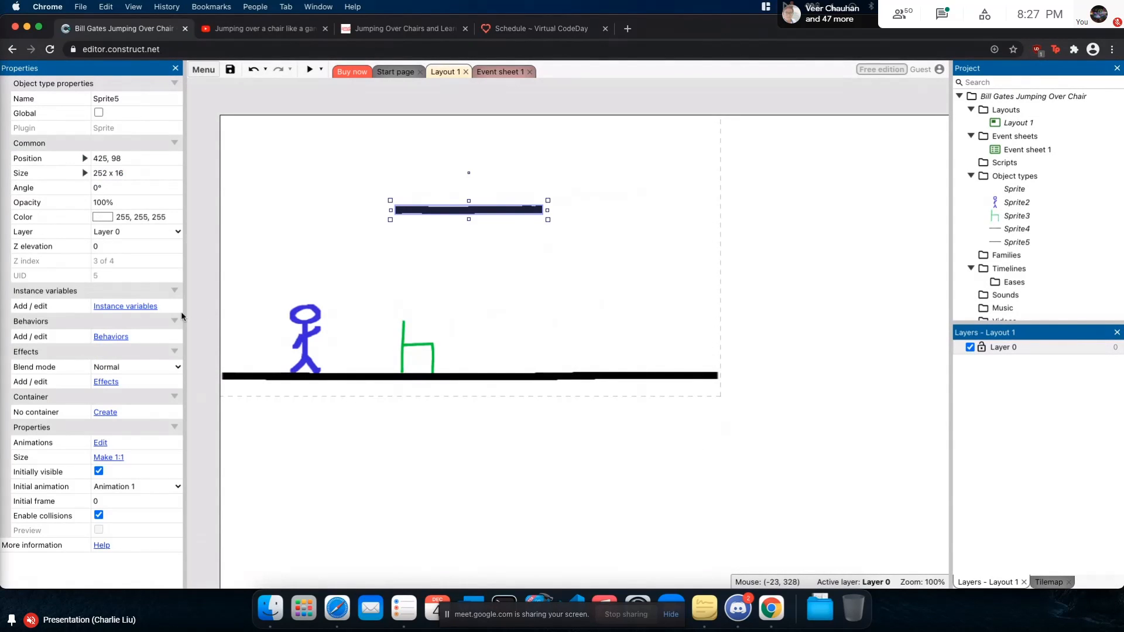
pyautogui.click(111, 337)
pyautogui.click(575, 280)
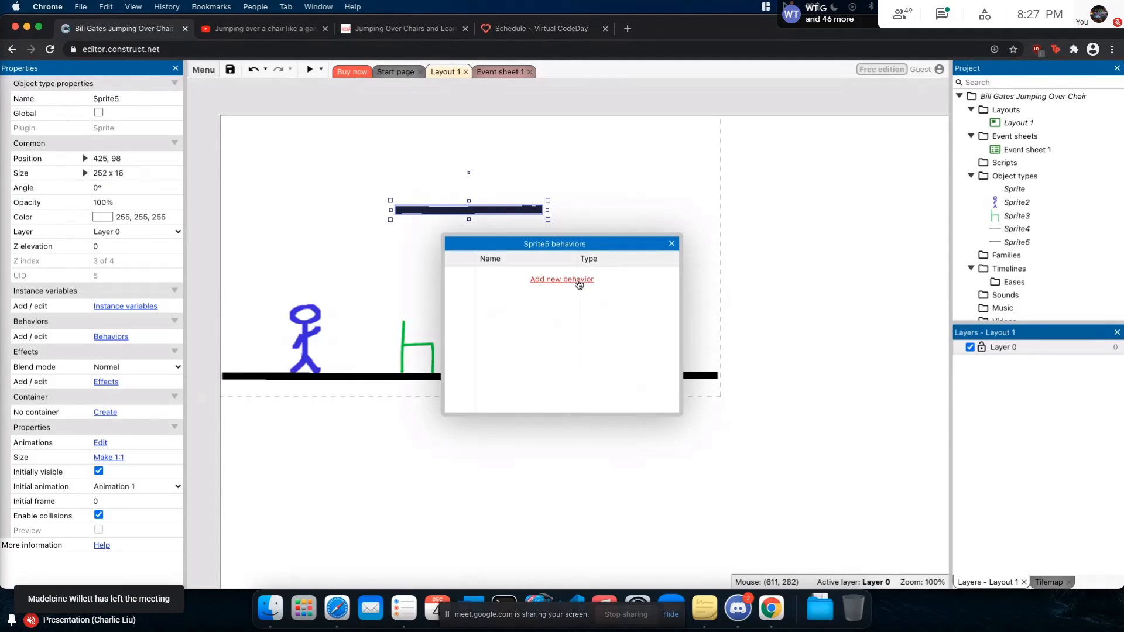
pyautogui.doubleClick(647, 256)
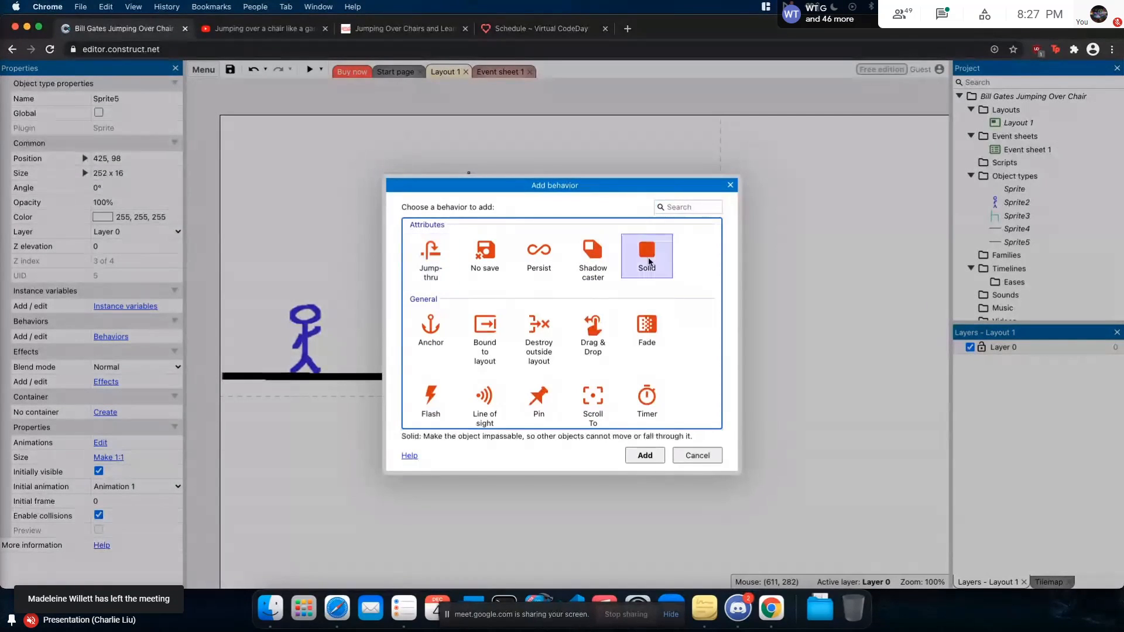
pyautogui.click(671, 244)
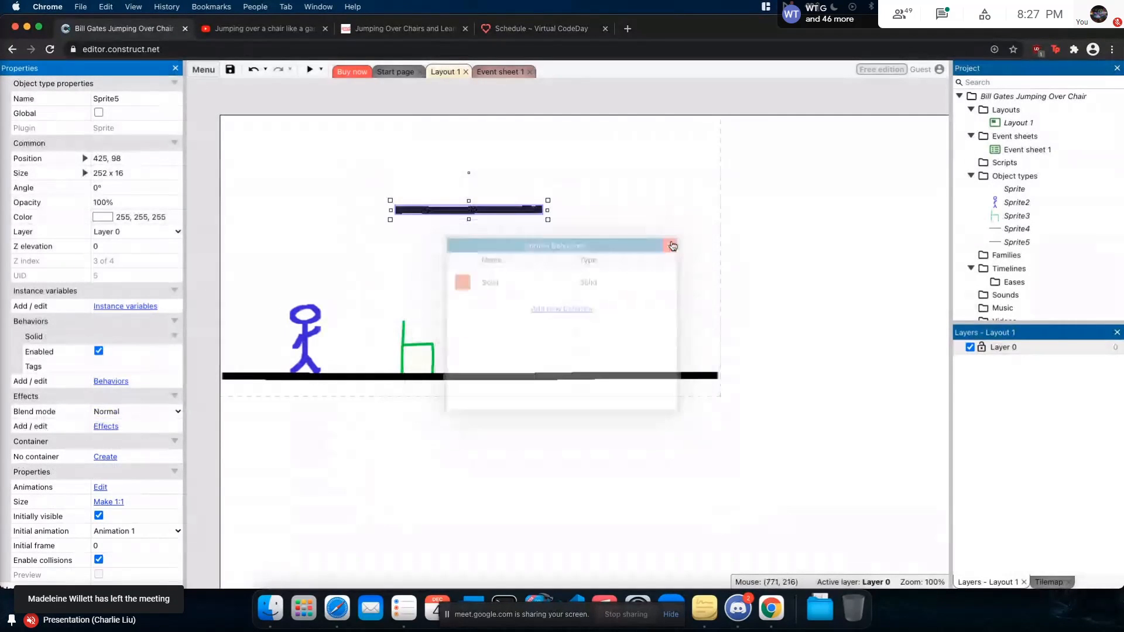
pyautogui.click(514, 261)
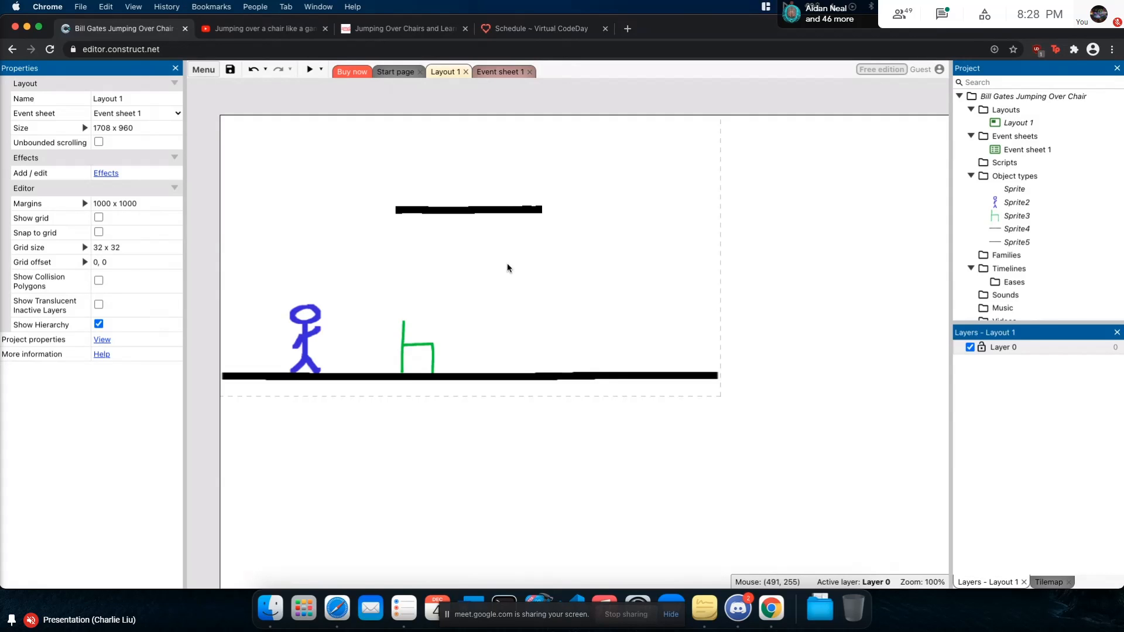
# Insert a new Sprite object into the layout between the chair and the upper platform
pyautogui.doubleClick(511, 264)
pyautogui.write('sprite')
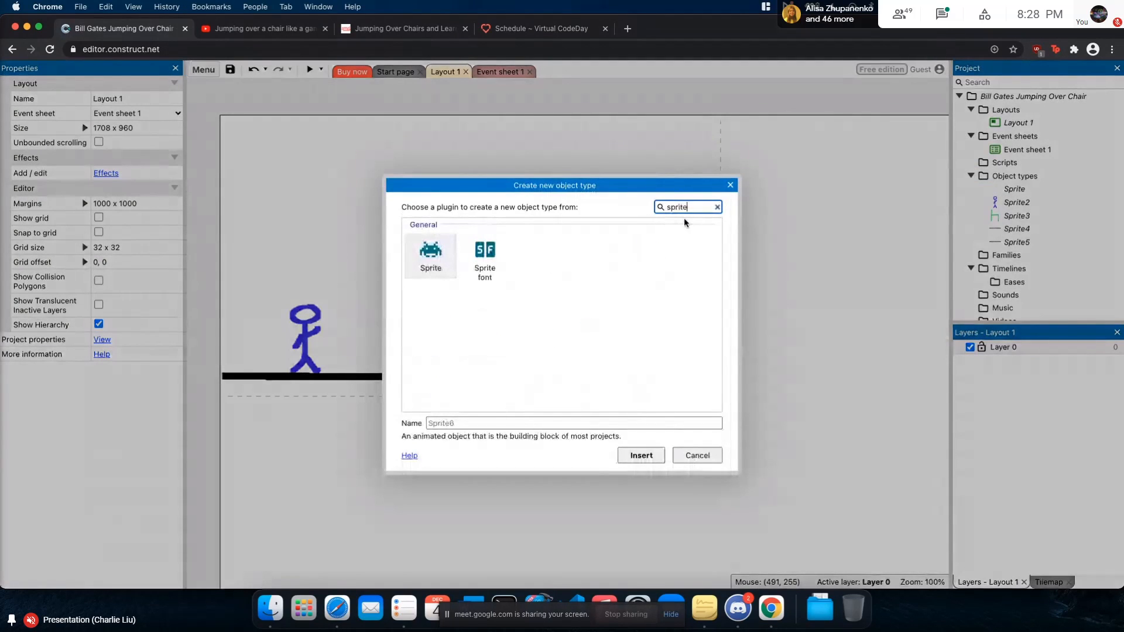
pyautogui.click(429, 251)
pyautogui.doubleClick(429, 250)
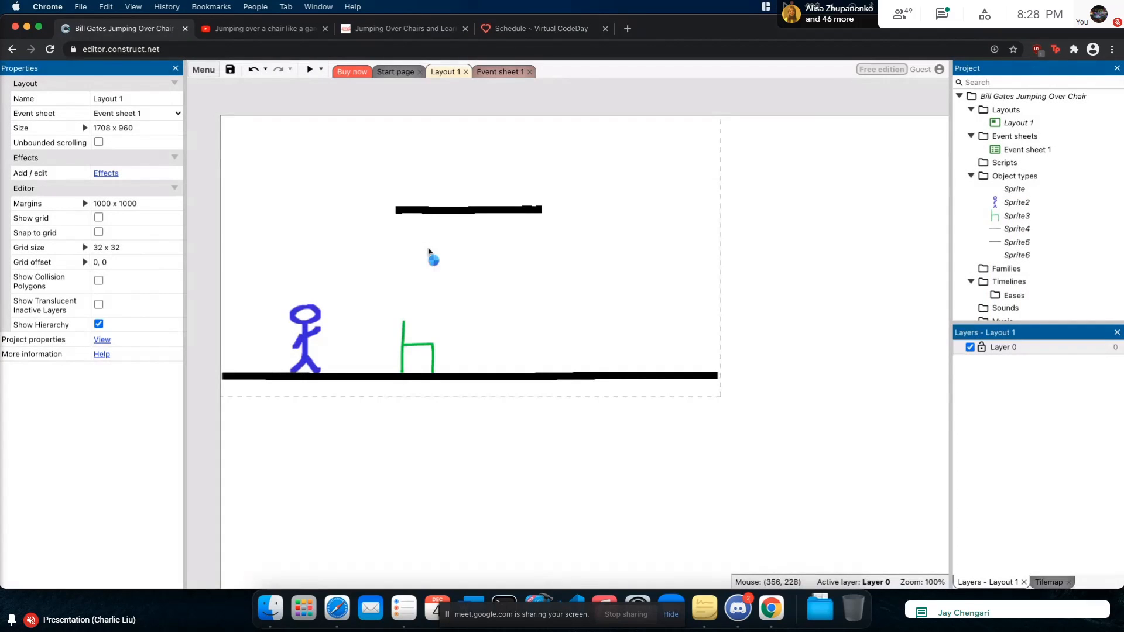
pyautogui.click(427, 249)
# Undo a stray pencil dot on the new sprite, look at the image file chooser, and close the animations editor without loading anything
pyautogui.click(453, 256)
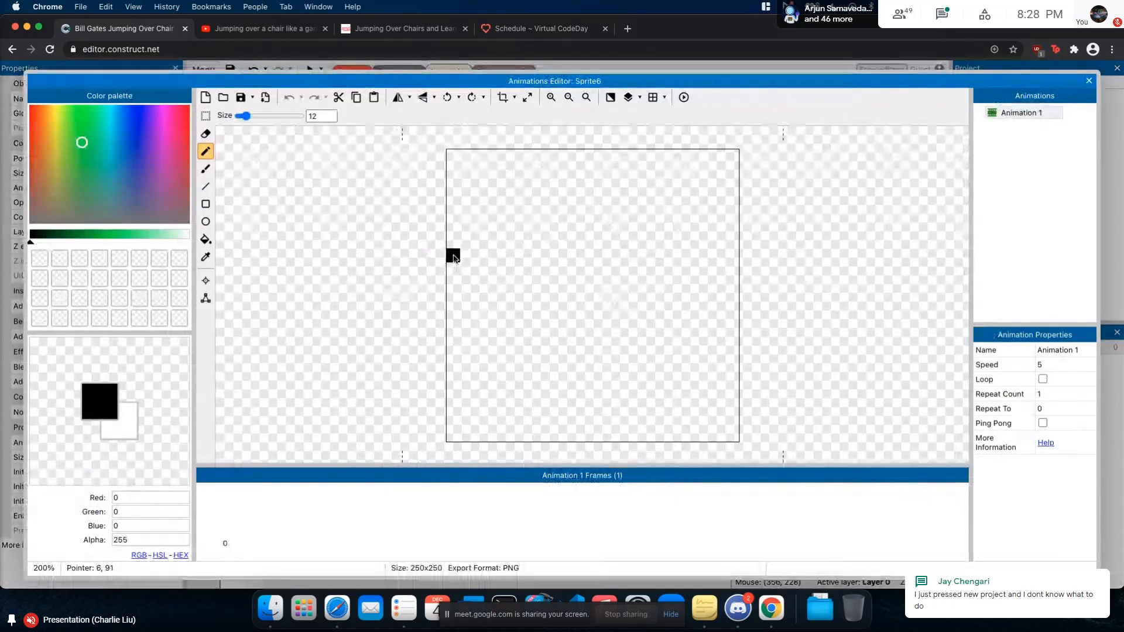
pyautogui.press('super+z')
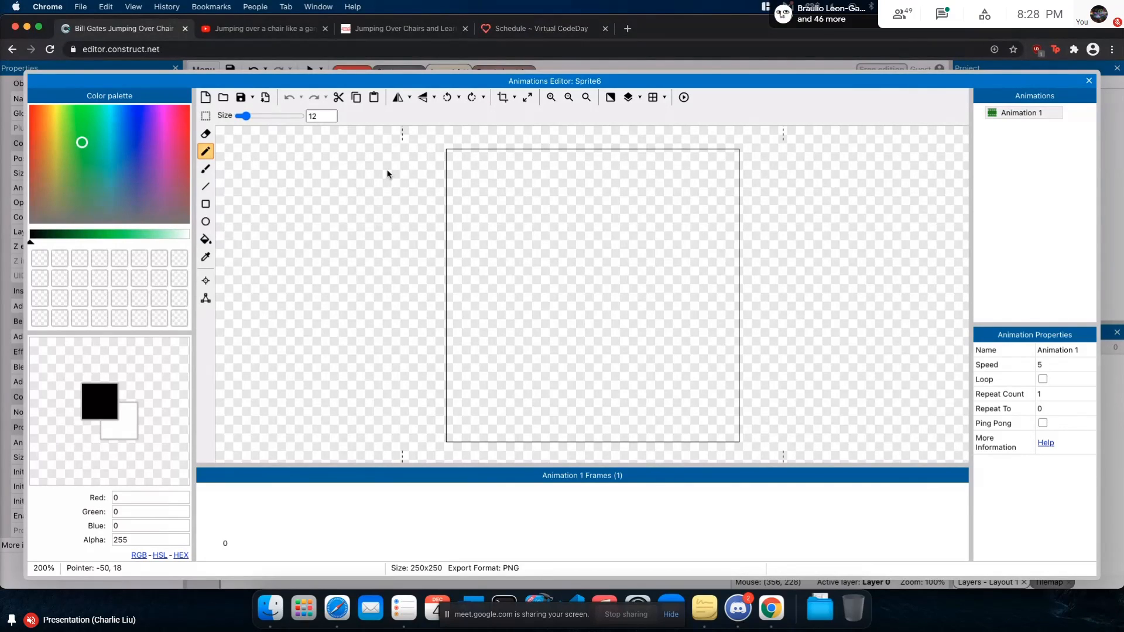
pyautogui.click(224, 98)
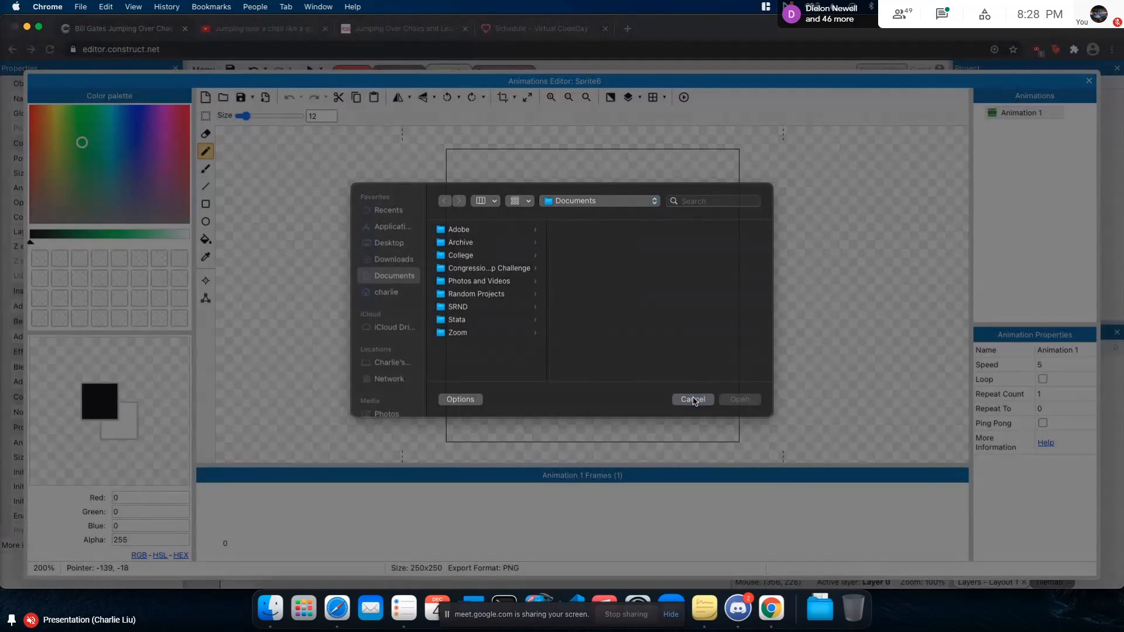
pyautogui.click(694, 401)
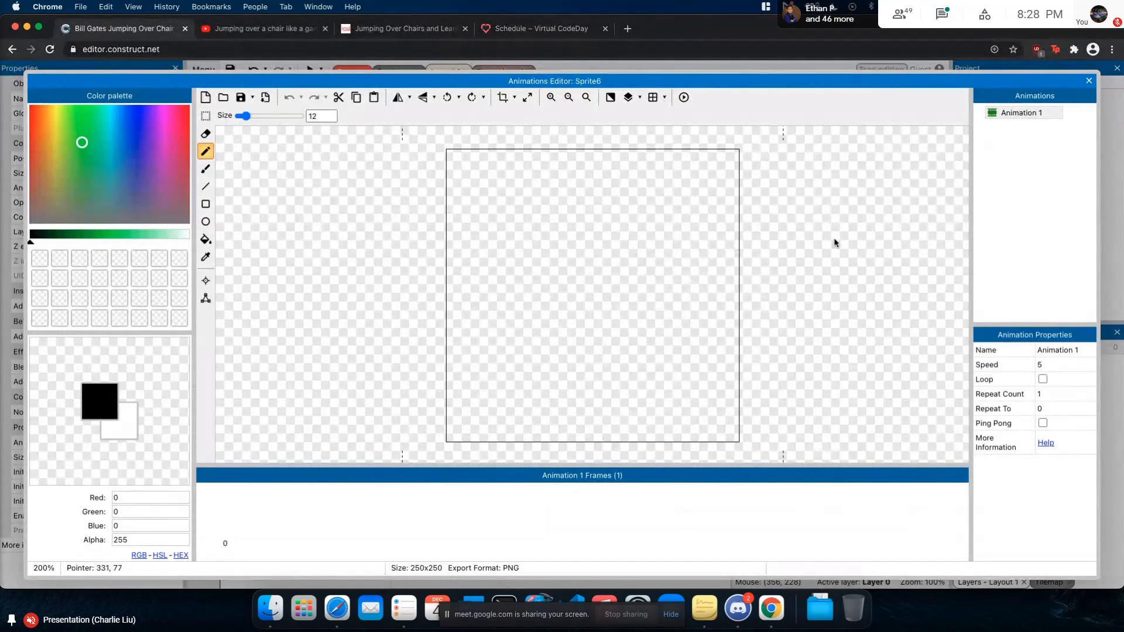
pyautogui.click(1088, 81)
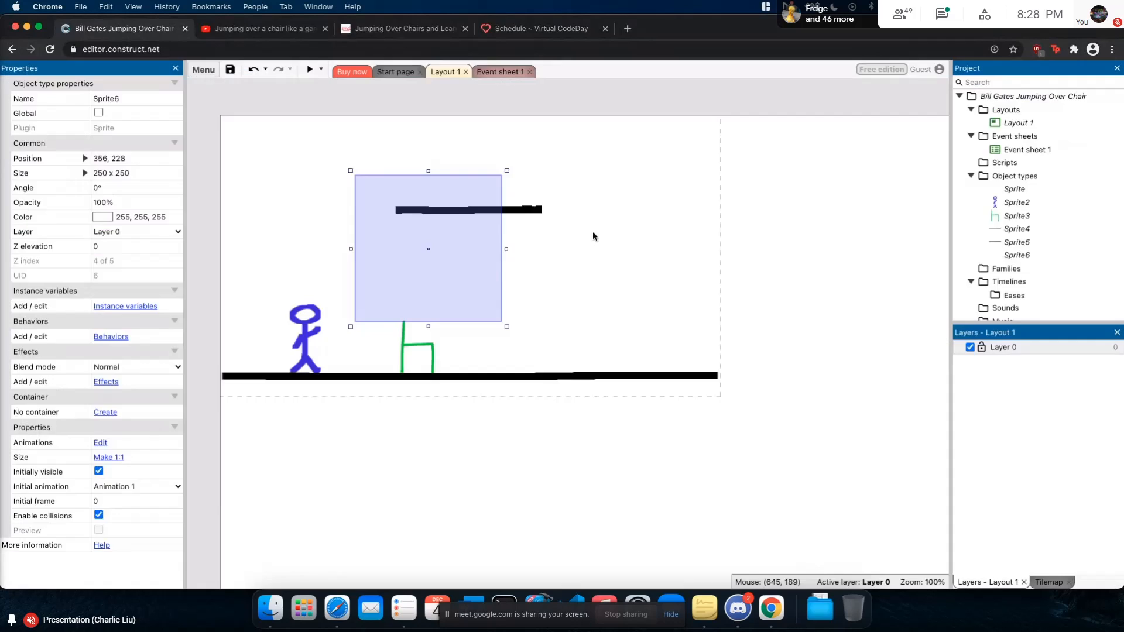
# Delete the empty new sprite from the layout
pyautogui.click(574, 252)
pyautogui.click(371, 269)
pyautogui.press('Delete')
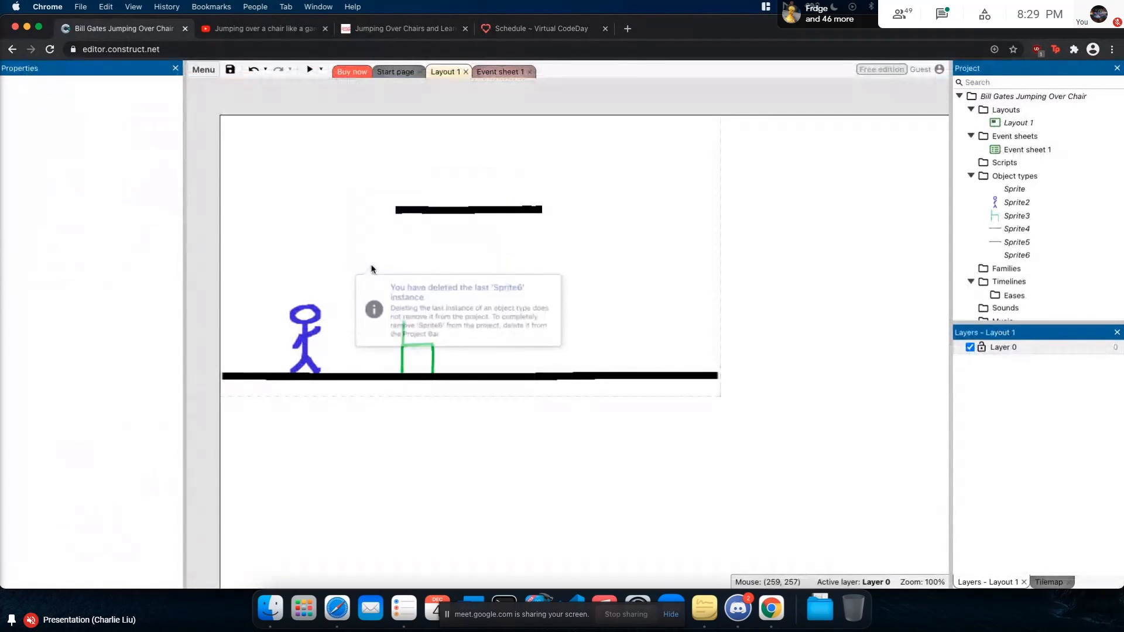
pyautogui.click(485, 249)
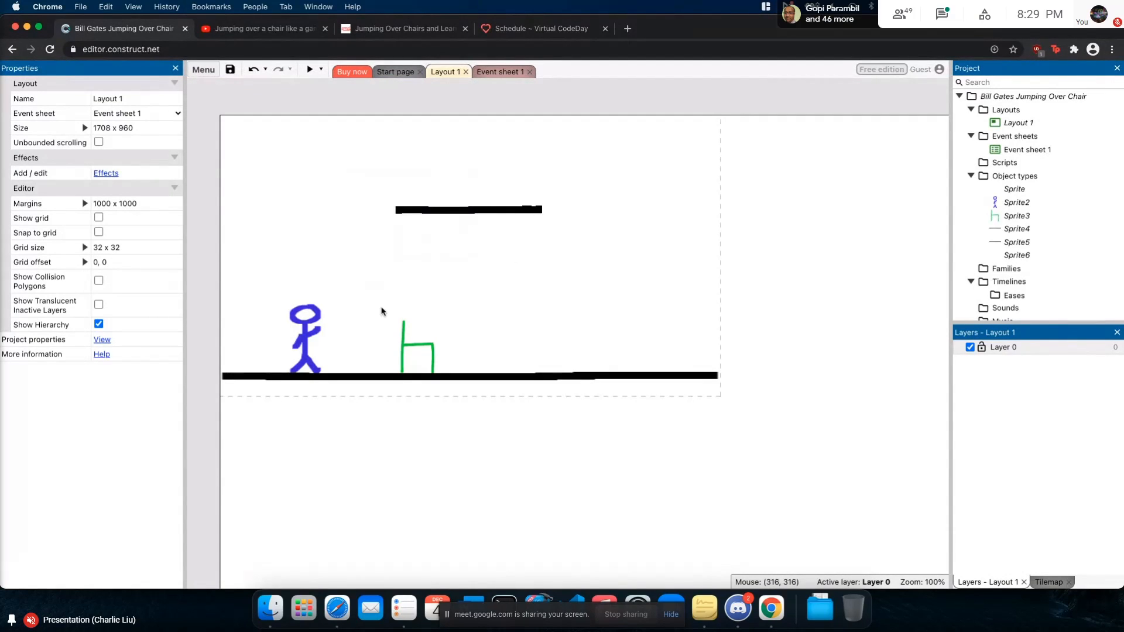
# Review the list of behaviors on the blue stick figure and close the dialog without changes
pyautogui.click(304, 334)
pyautogui.scroll(-3, 122, 467)
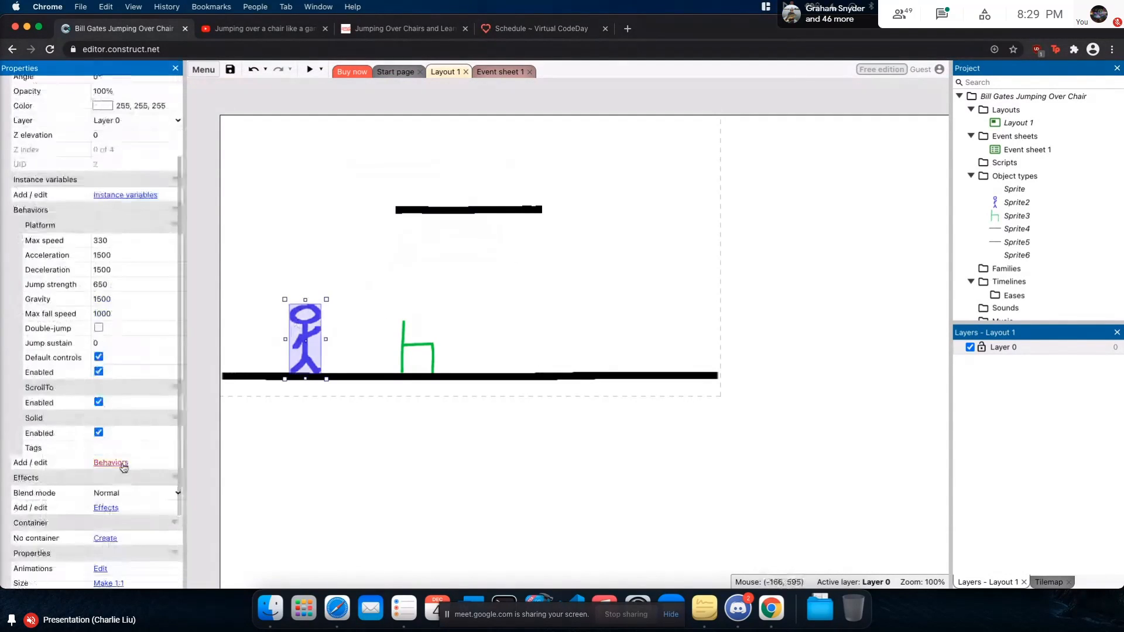
pyautogui.click(121, 463)
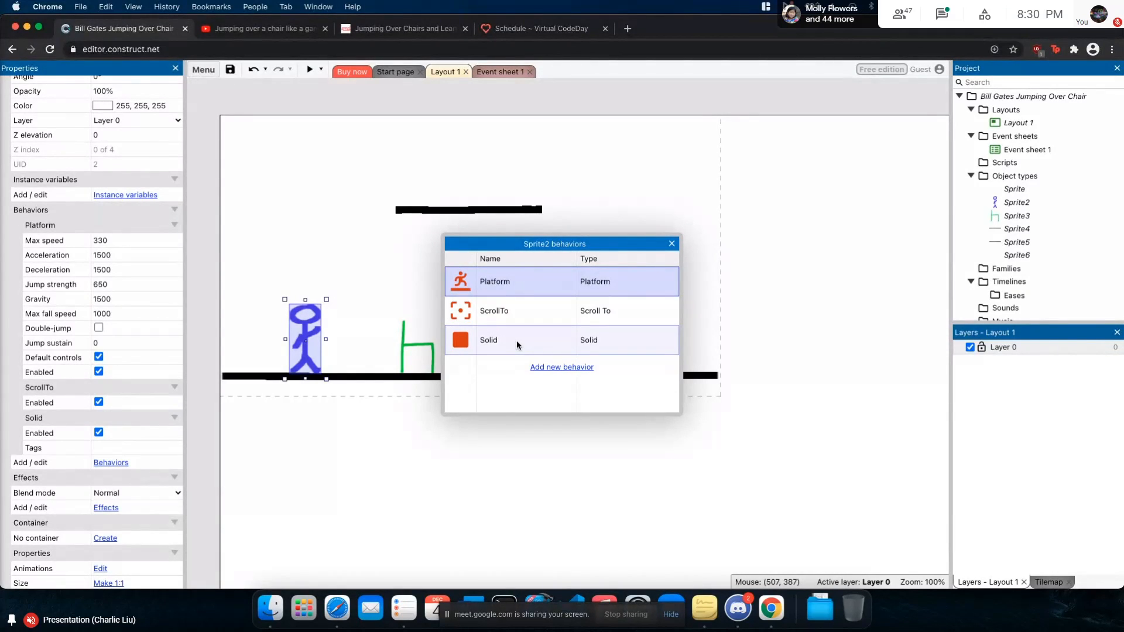
pyautogui.press('Escape')
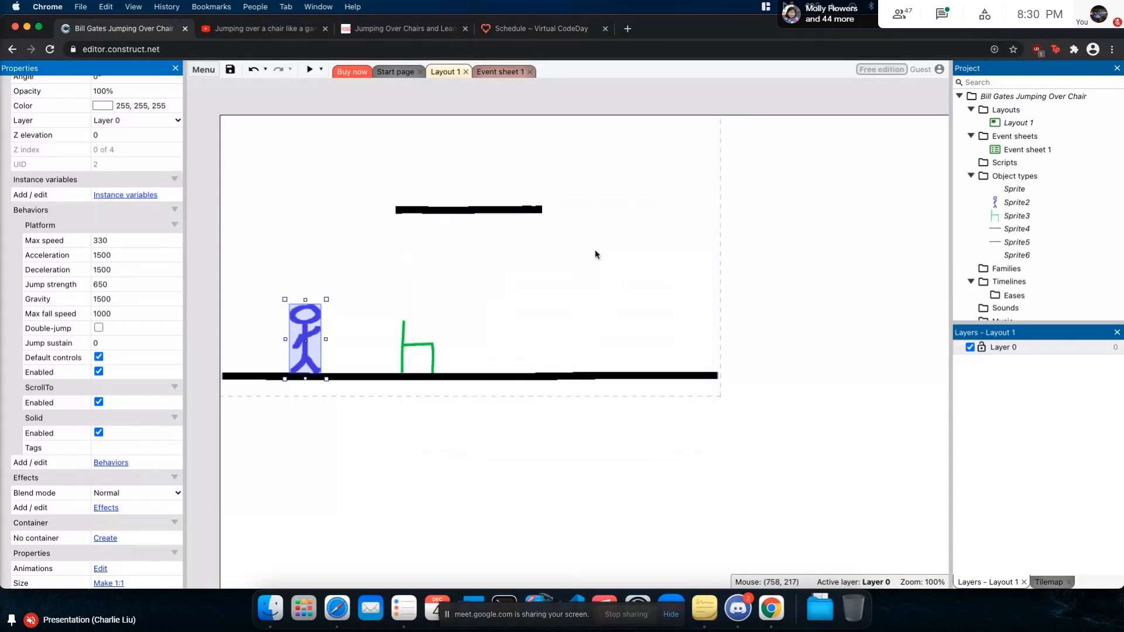
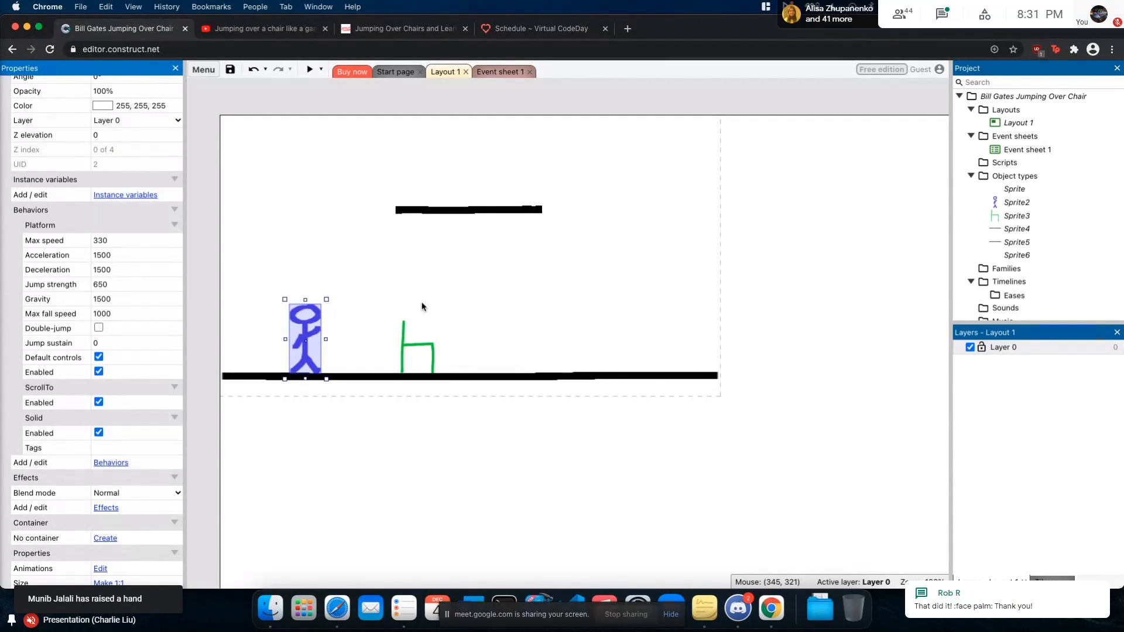
# Preview the game, walk the stick figure back and forth and jump it over the chair, and close the preview window
pyautogui.click(459, 281)
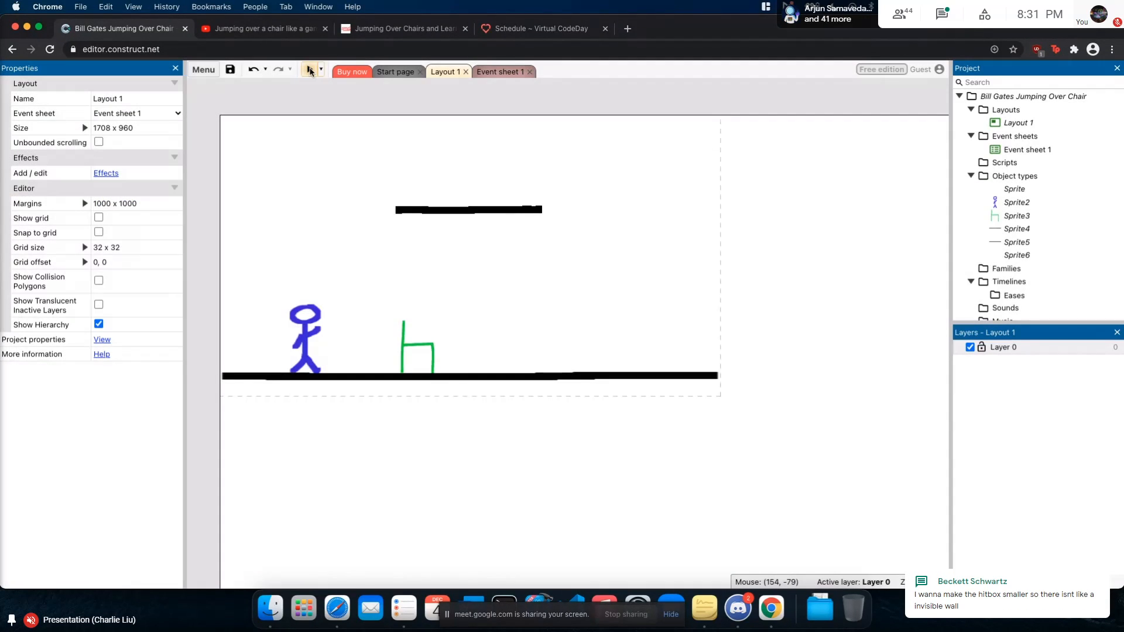
pyautogui.click(309, 70)
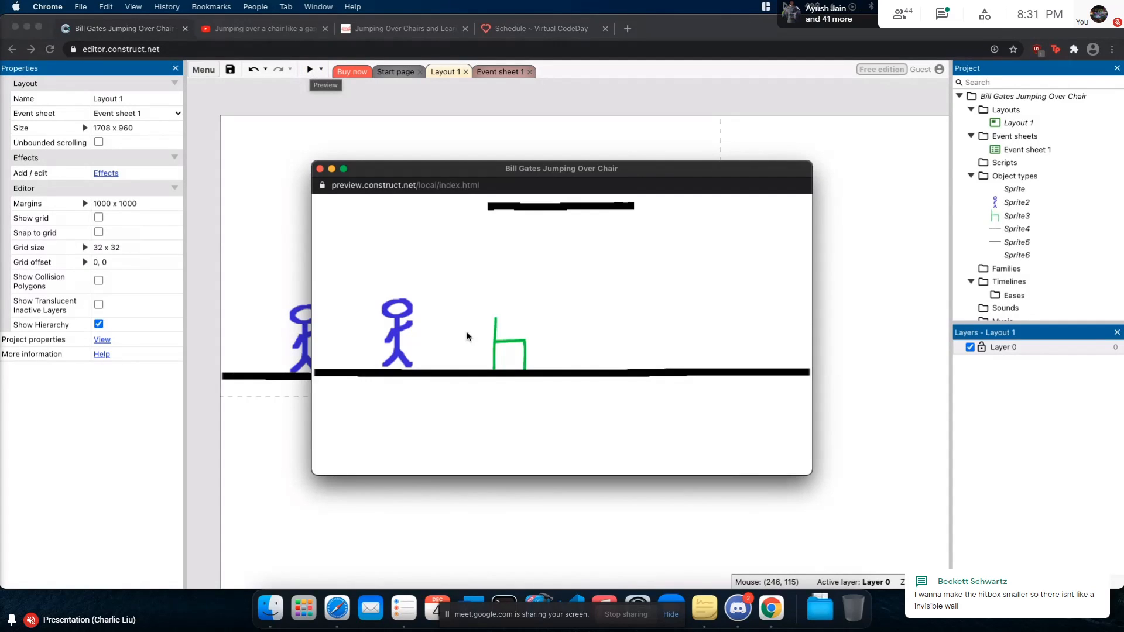
pyautogui.press('Left')
pyautogui.press('Right')
pyautogui.press('Left')
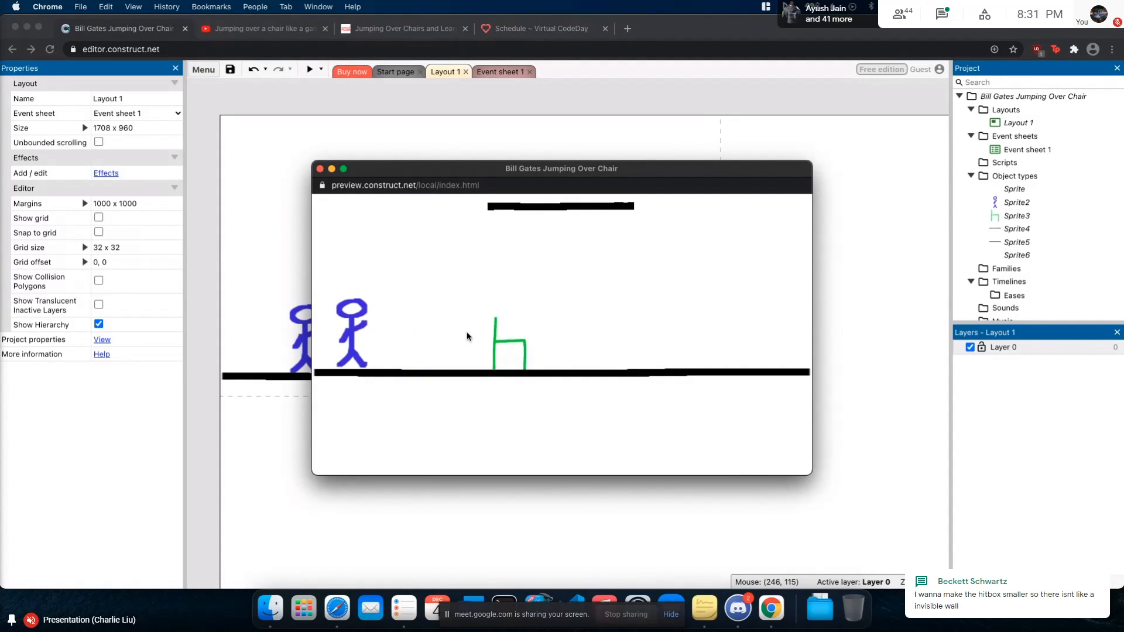
pyautogui.press('Right')
pyautogui.press('Right')
pyautogui.press('Left')
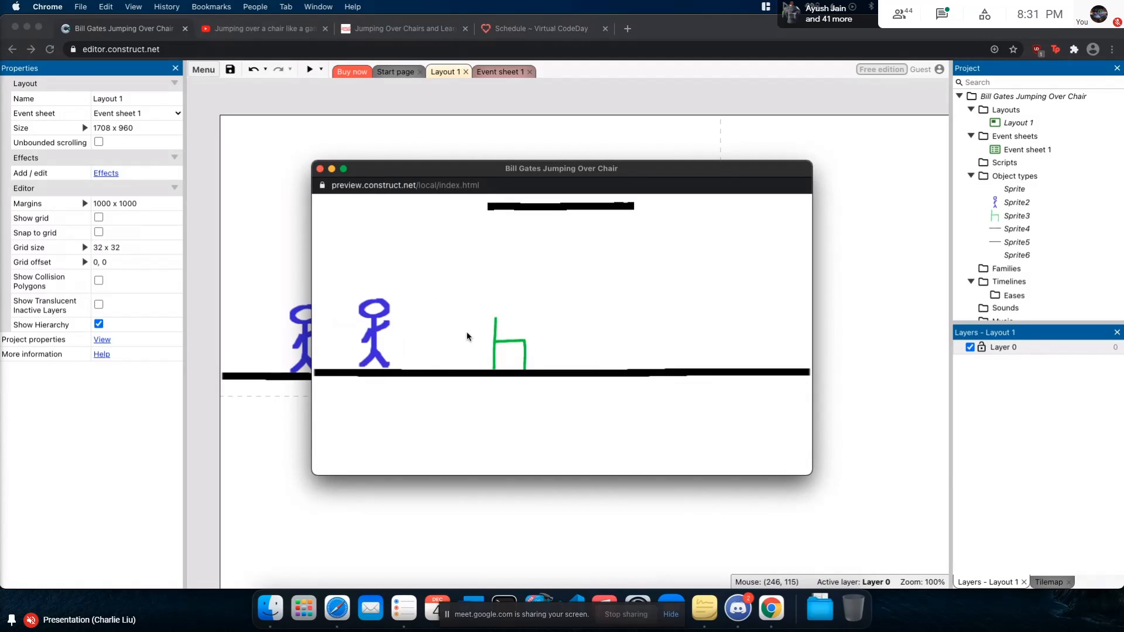
pyautogui.press('Right')
pyautogui.press('Up')
pyautogui.press('Up')
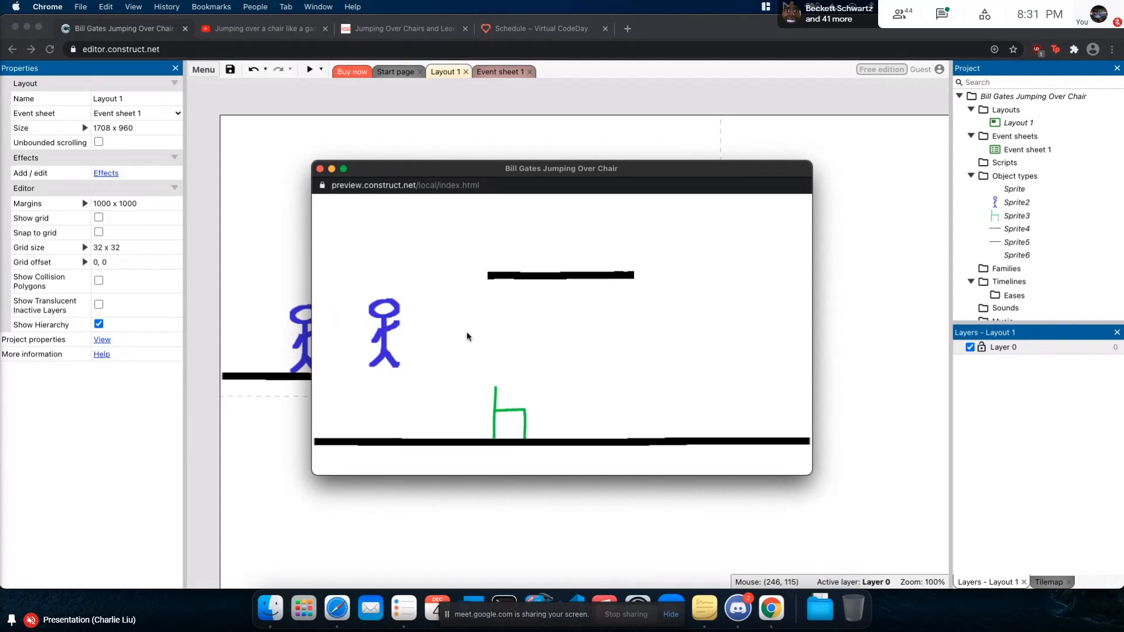
pyautogui.press('Left')
pyautogui.press('Right')
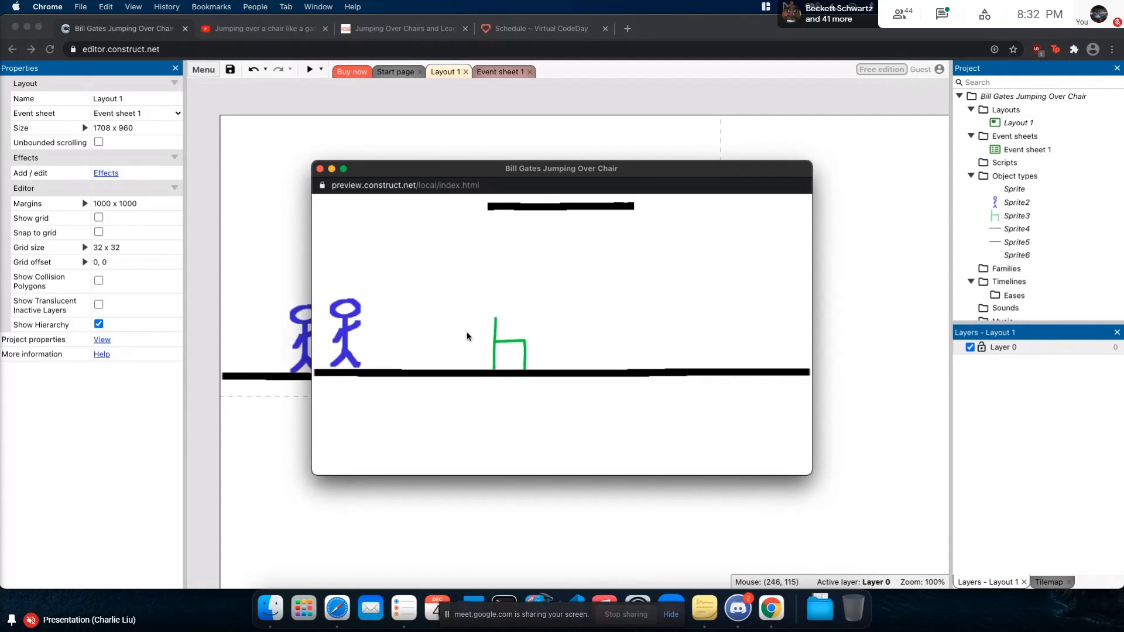
pyautogui.press('Right')
pyautogui.press('Up')
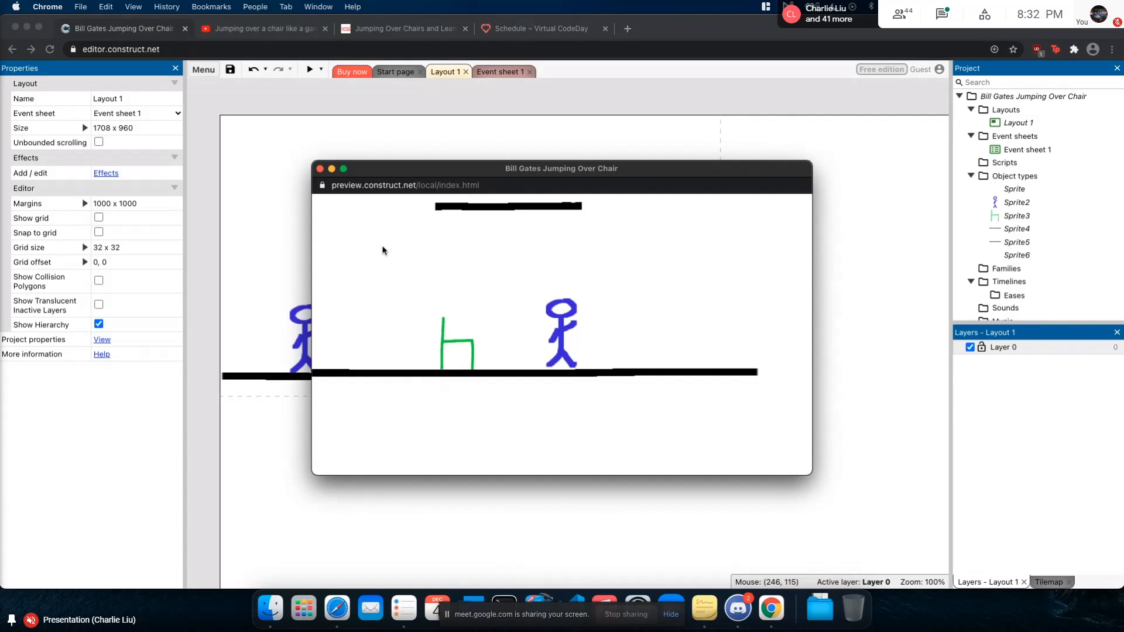
pyautogui.press('Left')
pyautogui.press('Up')
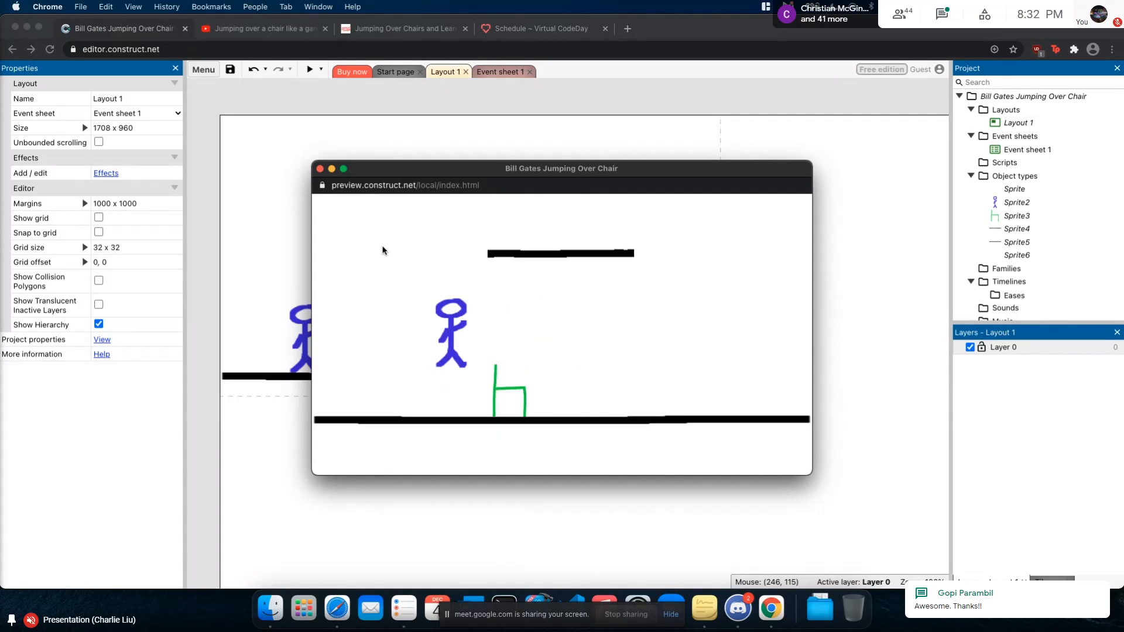
pyautogui.press('Left')
pyautogui.press('Right')
pyautogui.press('Left')
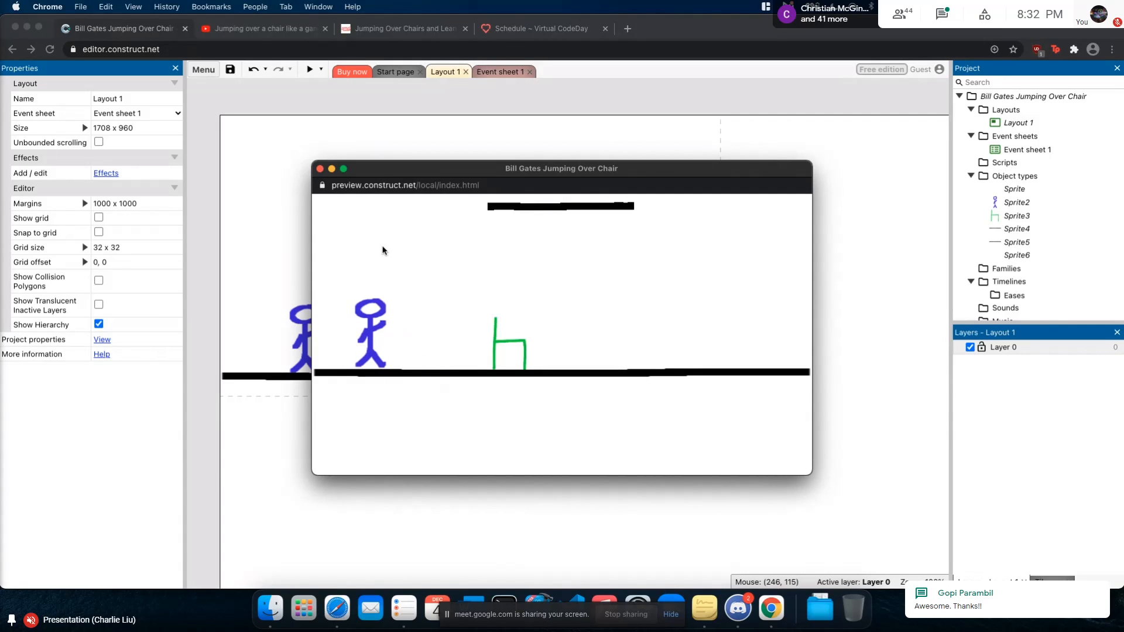
pyautogui.press('Right')
pyautogui.press('Up')
pyautogui.press('Left')
pyautogui.press('Up')
pyautogui.press('Right')
pyautogui.press('Up')
pyautogui.press('Left')
pyautogui.press('Up')
pyautogui.press('Right')
pyautogui.press('Up')
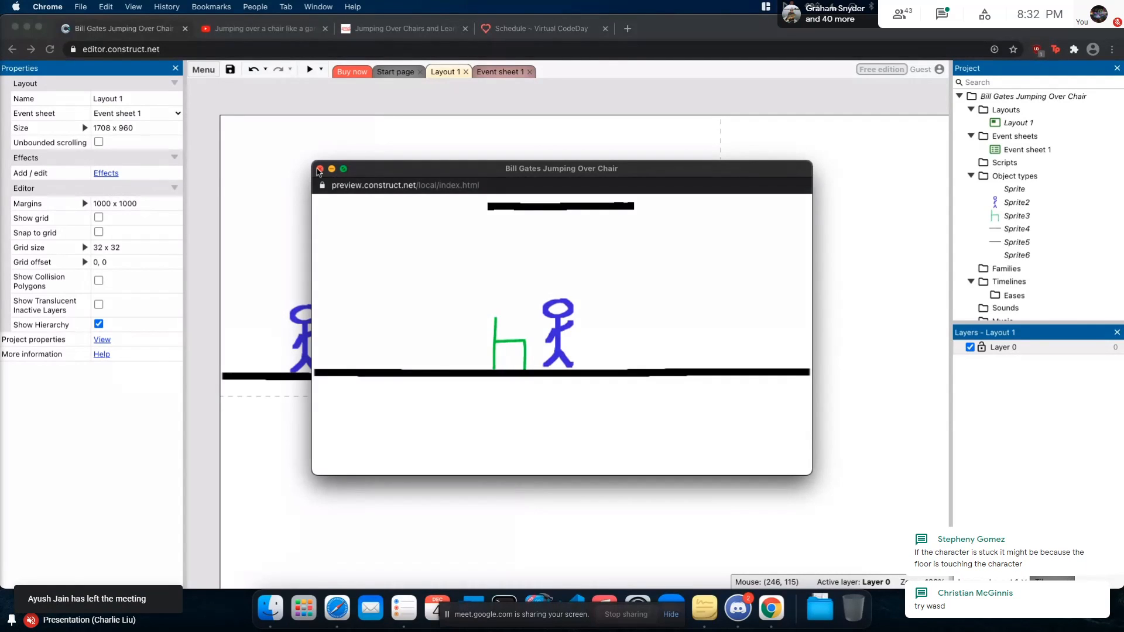
pyautogui.click(319, 169)
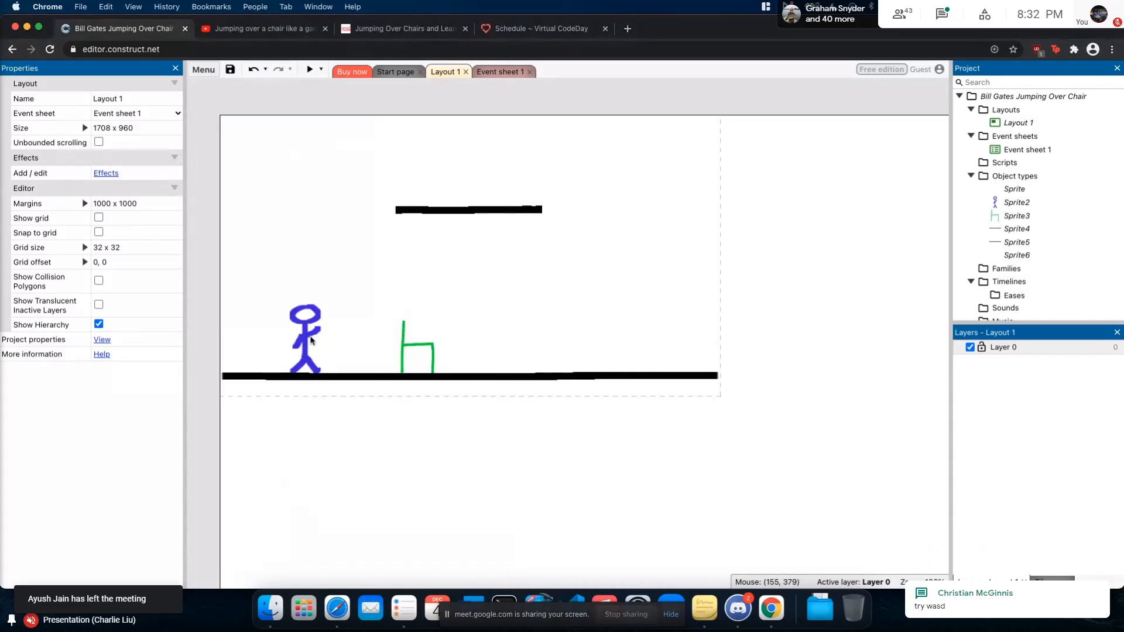
# Check the blue stick figure's Platform settings and nudge it up and left to about position 136, 381, just above the ground
pyautogui.click(309, 335)
pyautogui.scroll(-3, 142, 321)
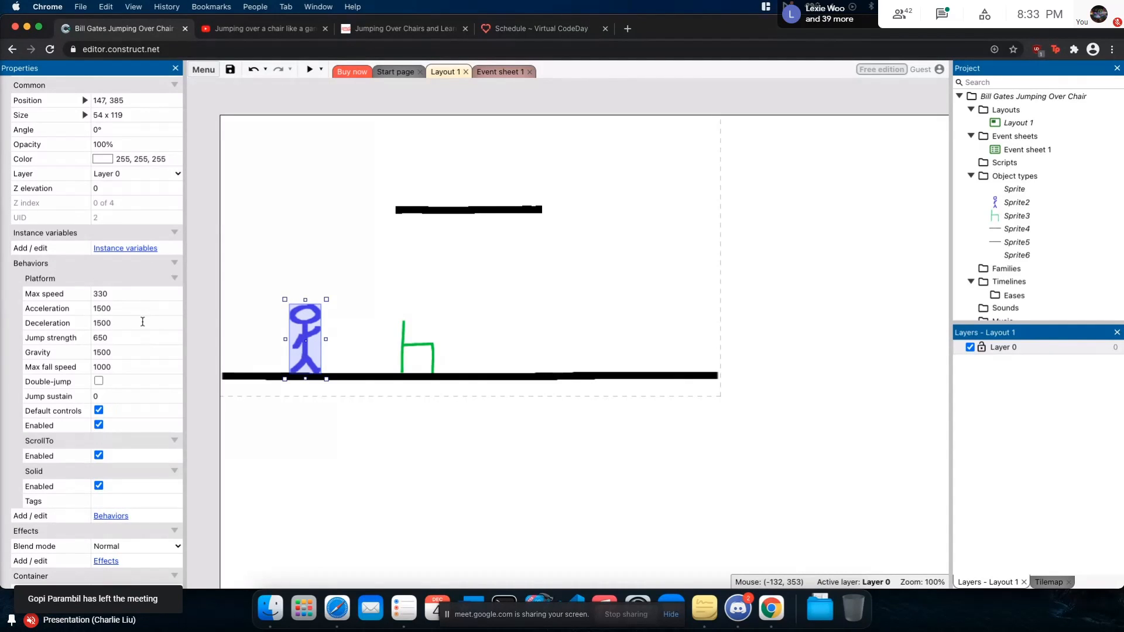
pyautogui.click(256, 337)
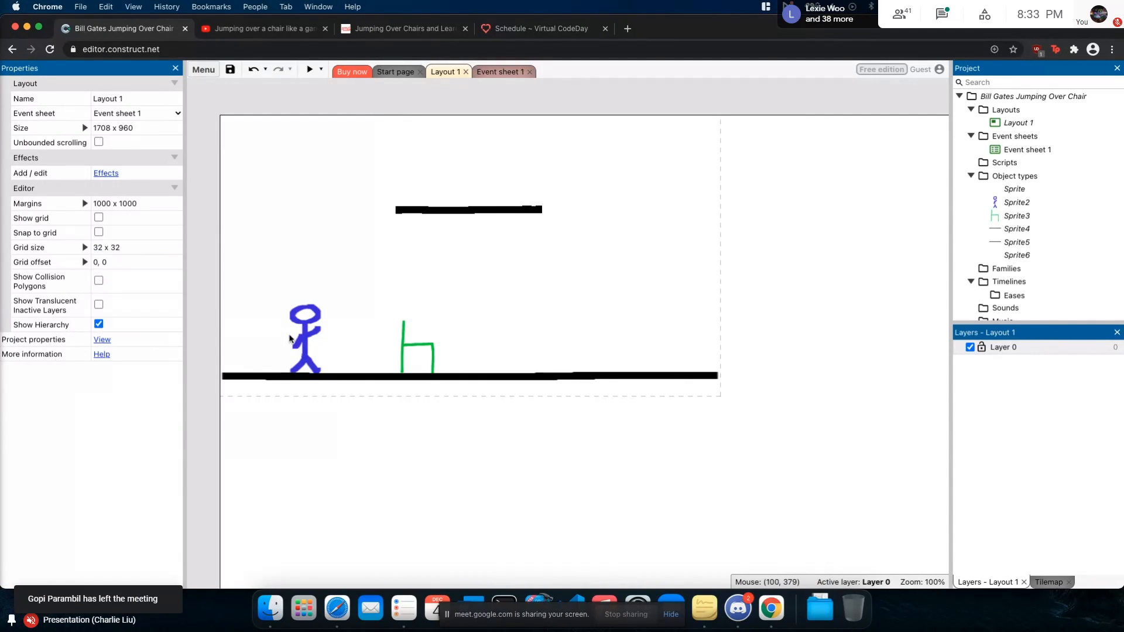
pyautogui.moveTo(300, 337)
pyautogui.mouseDown()
pyautogui.moveTo(297, 365)
pyautogui.moveTo(300, 343)
pyautogui.mouseUp()
pyautogui.click(329, 273)
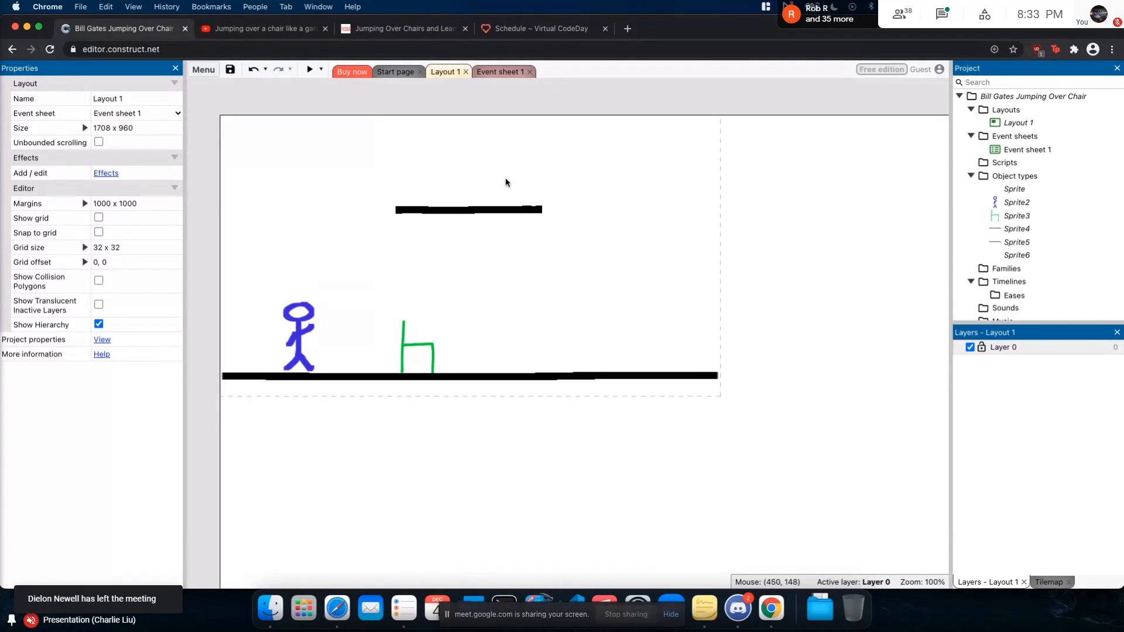
# Add an event to Event sheet 1 that triggers when Sprite2, the stick figure, is on collision with Sprite3, the chair
pyautogui.click(501, 72)
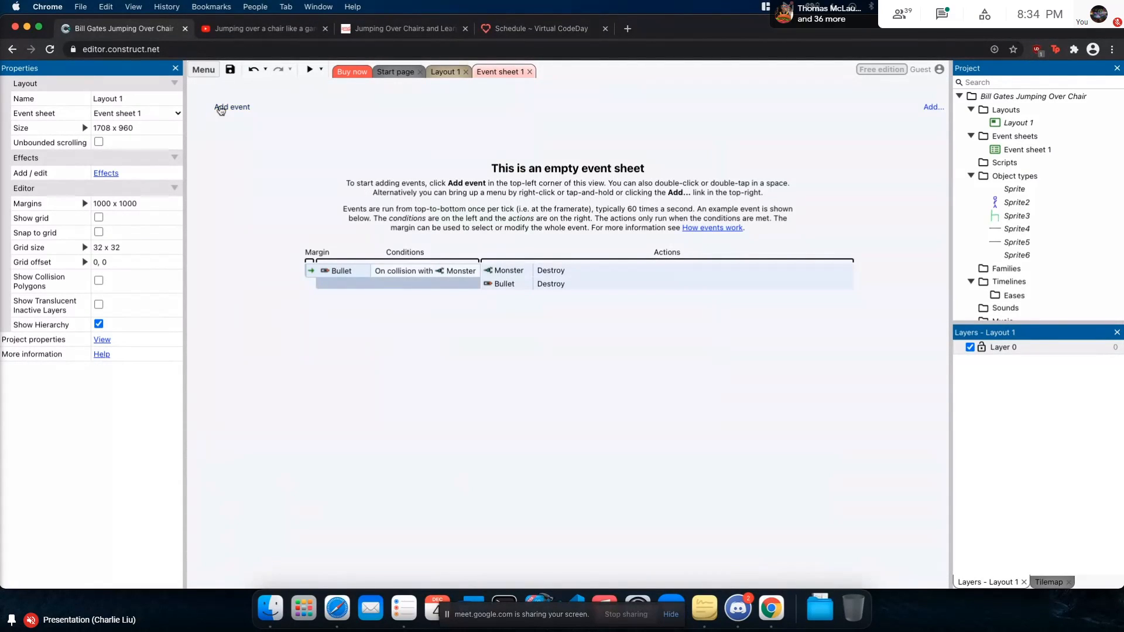
pyautogui.click(234, 109)
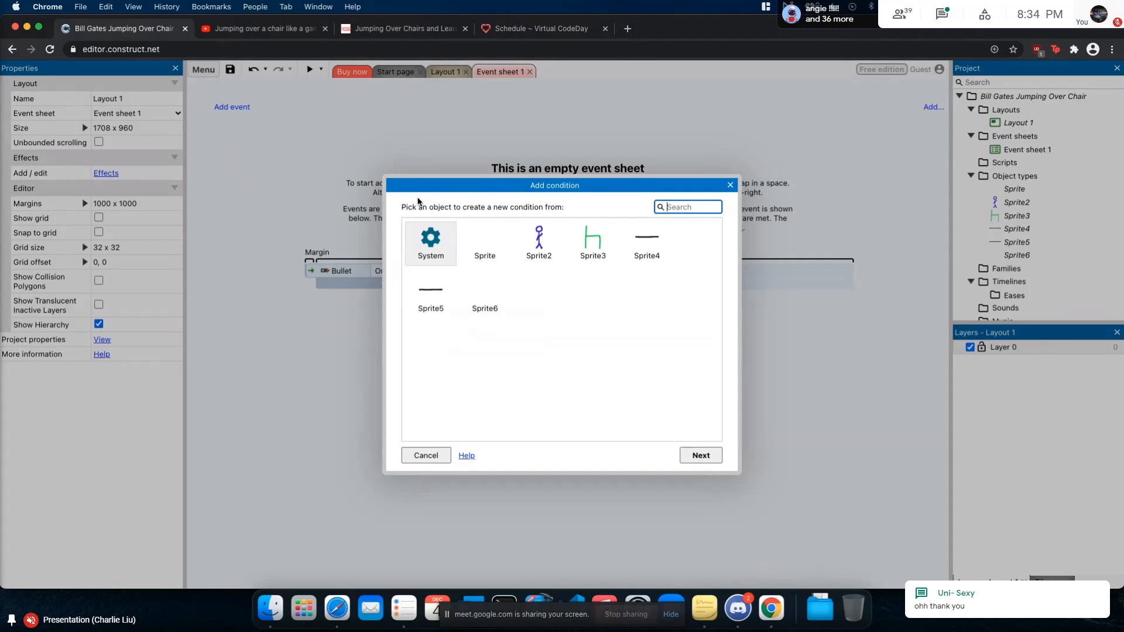
pyautogui.click(538, 247)
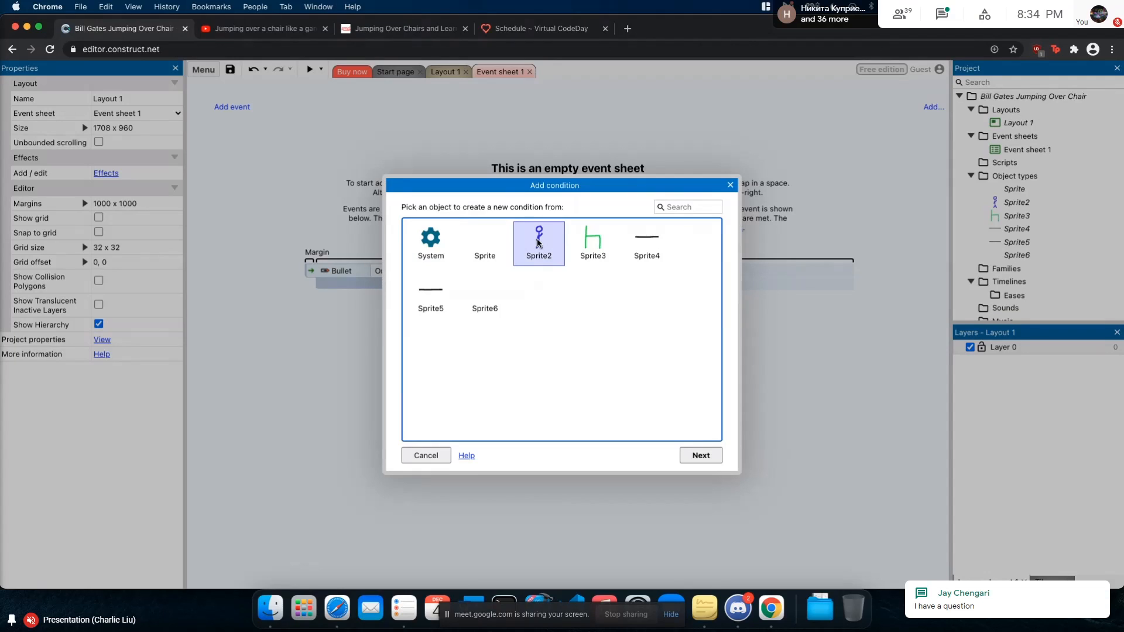
pyautogui.doubleClick(537, 243)
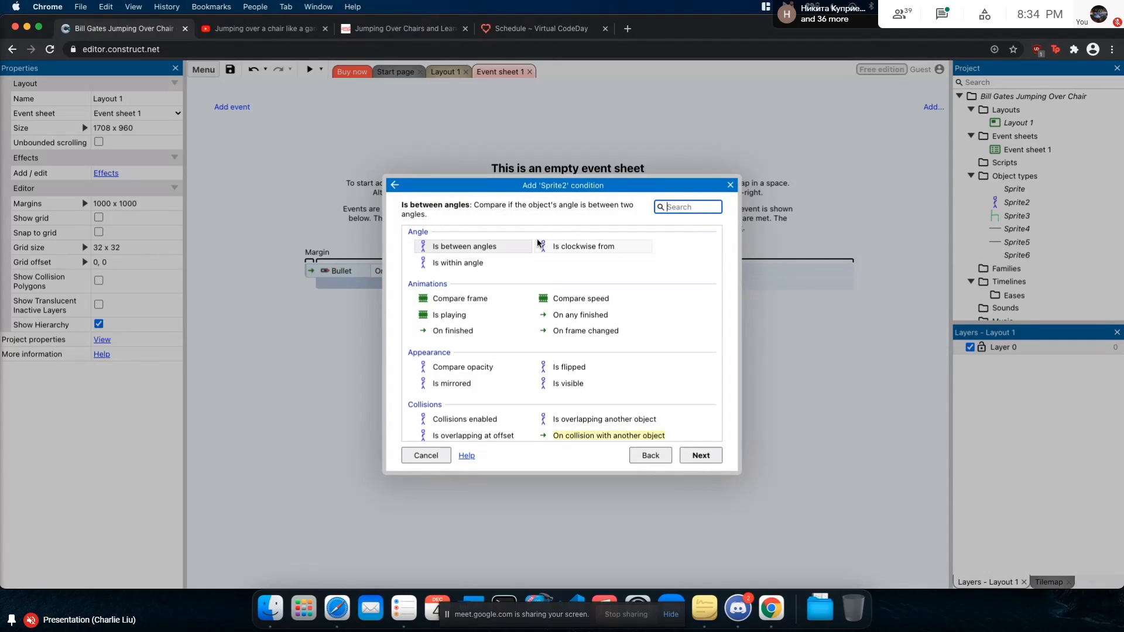
pyautogui.scroll(-3, 647, 279)
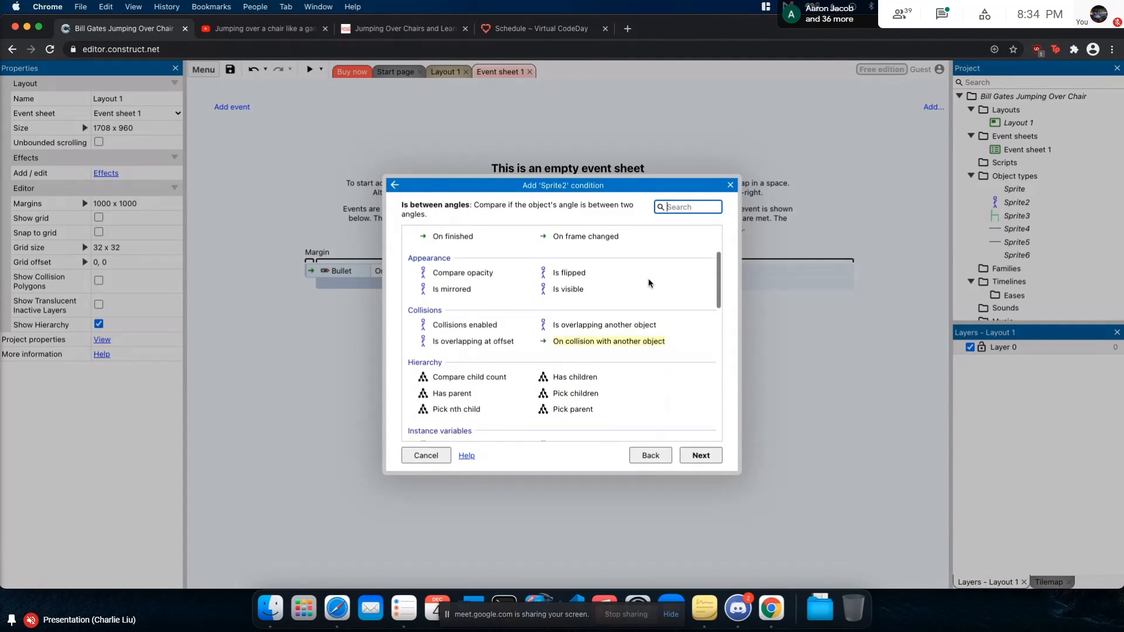
pyautogui.doubleClick(613, 335)
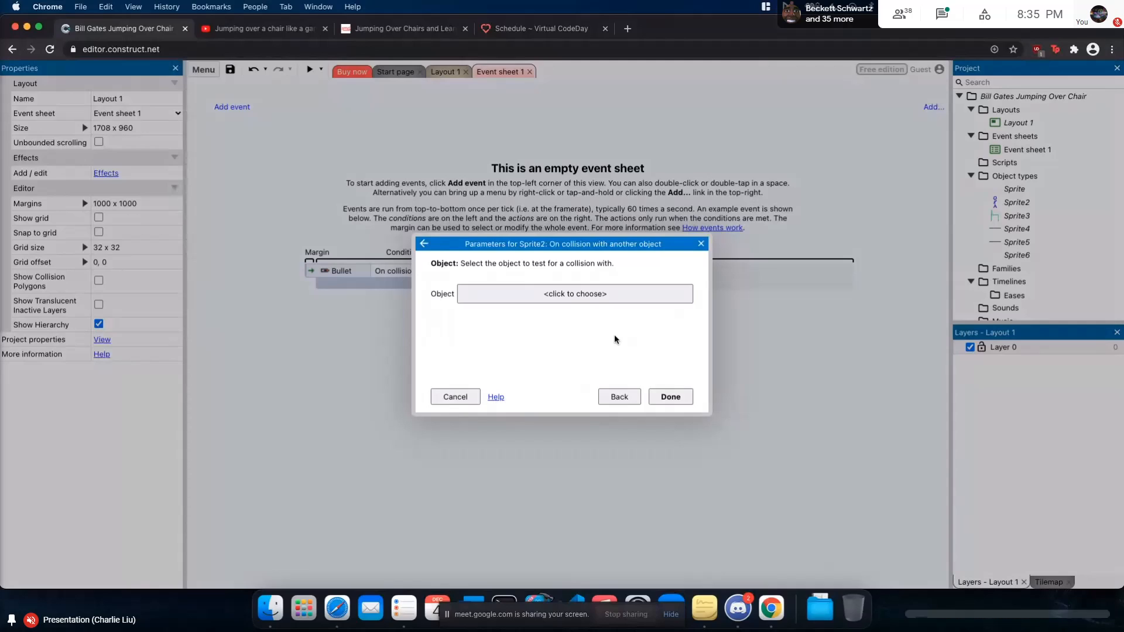
pyautogui.click(575, 293)
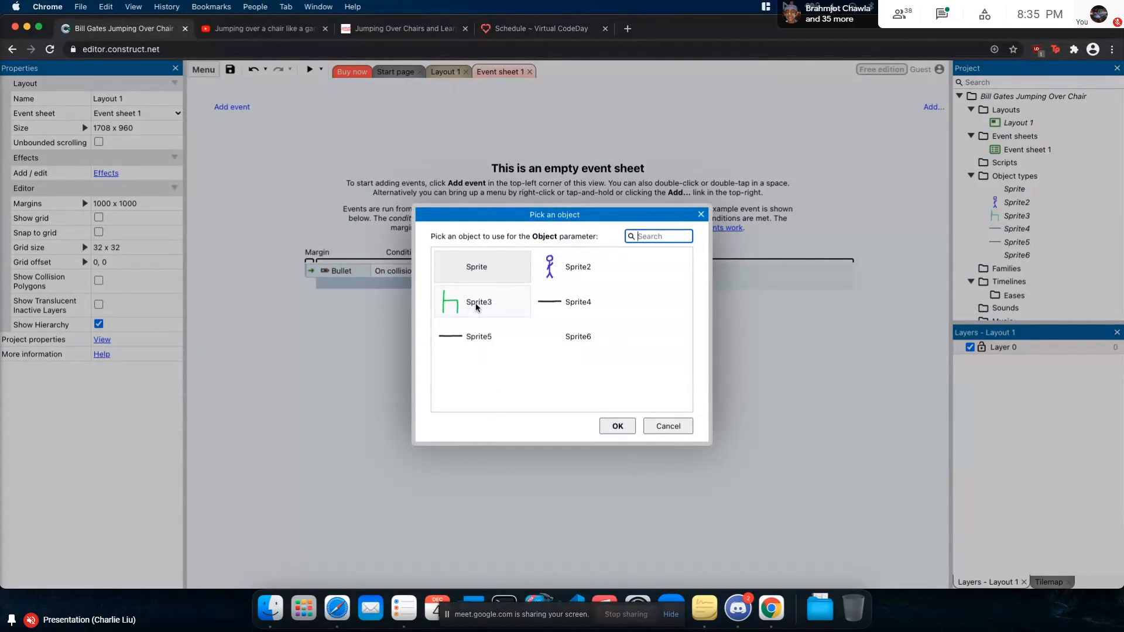
pyautogui.doubleClick(475, 303)
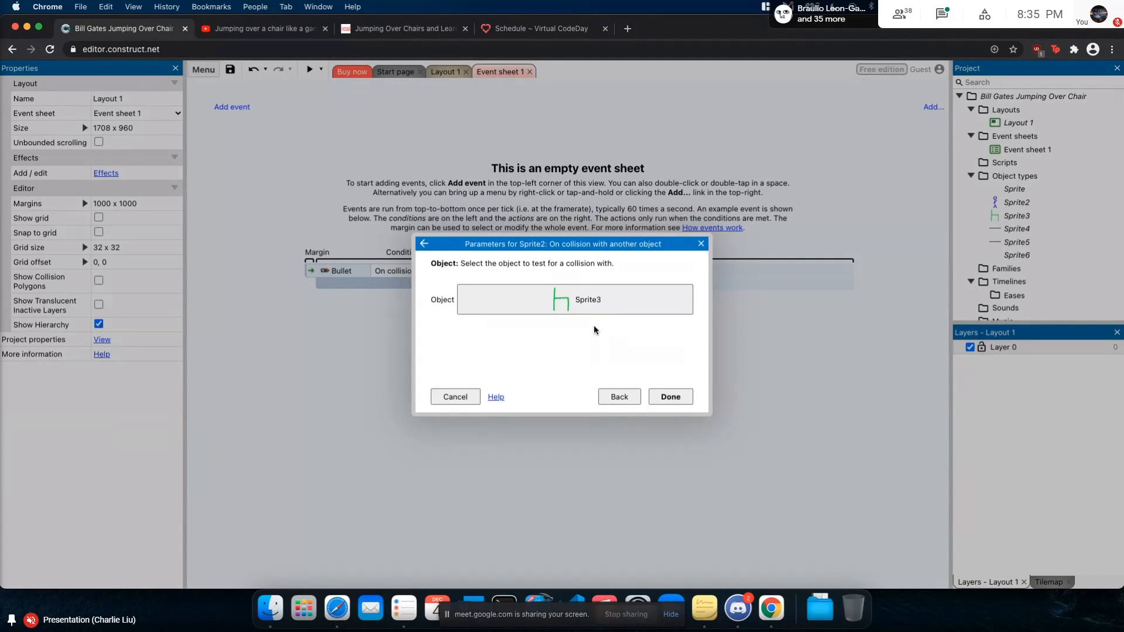
pyautogui.click(670, 397)
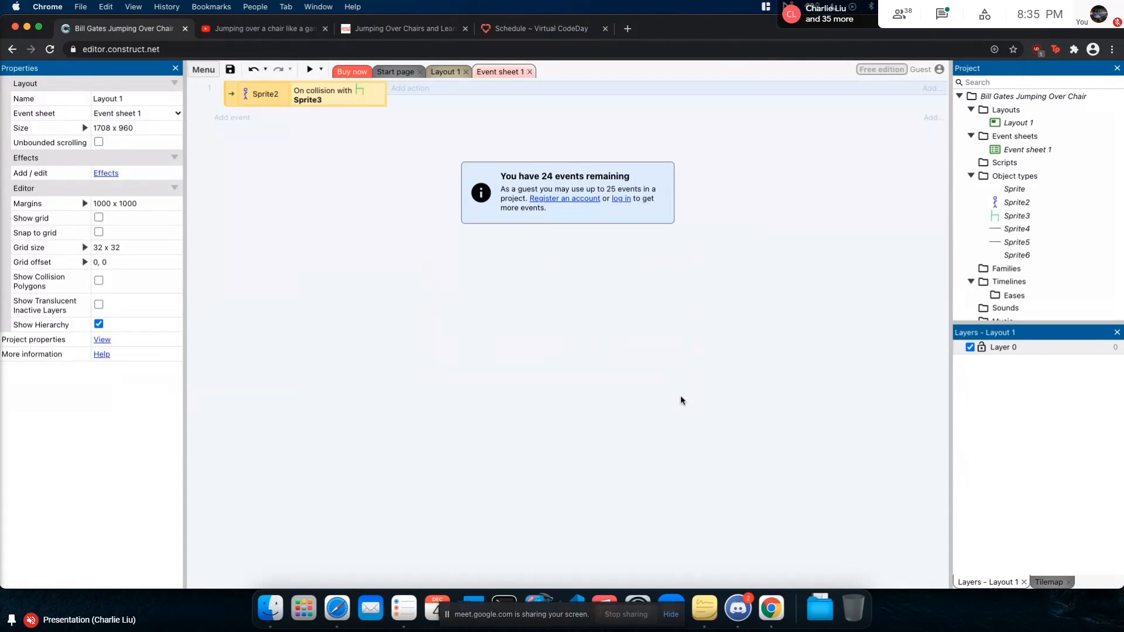
# Add the System action Restart layout to the stick figure and chair collision event
pyautogui.click(411, 89)
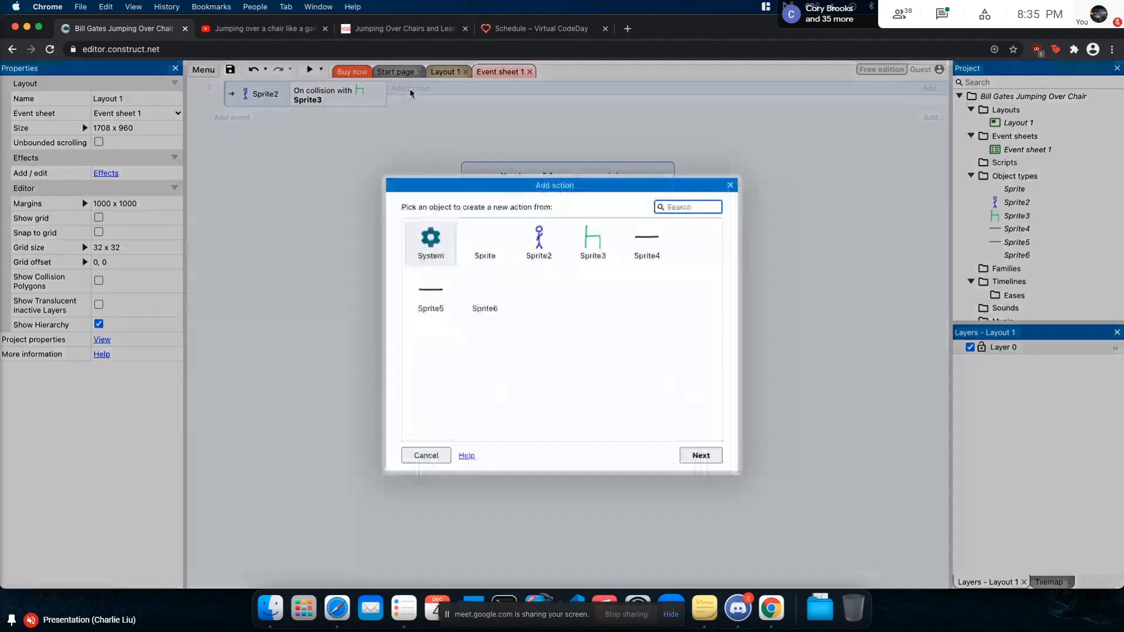
pyautogui.click(437, 241)
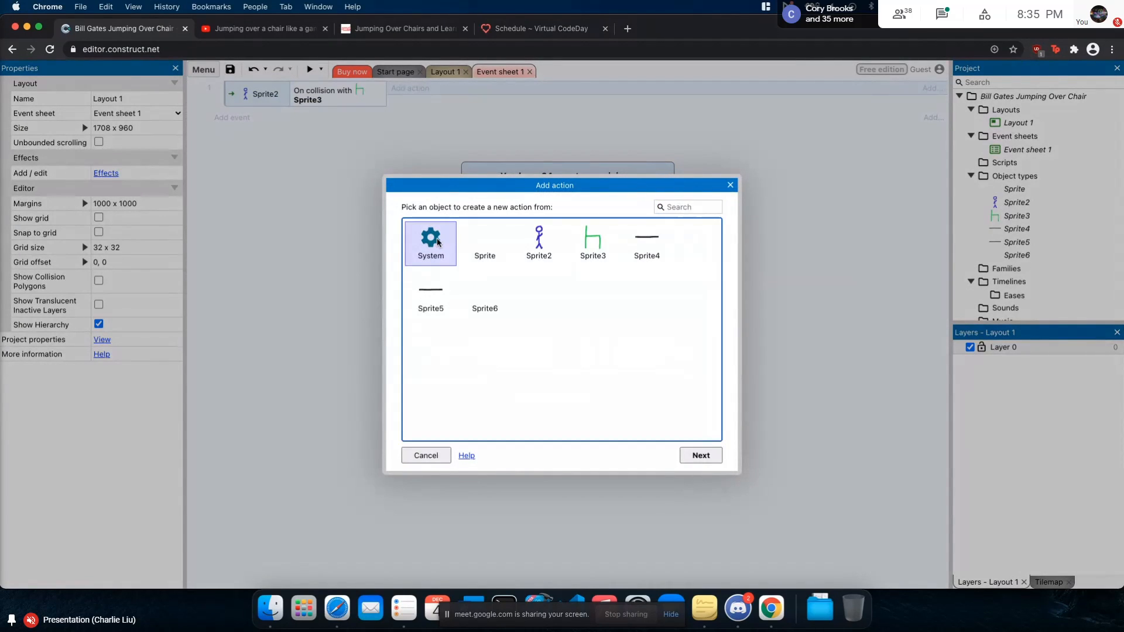
pyautogui.doubleClick(437, 240)
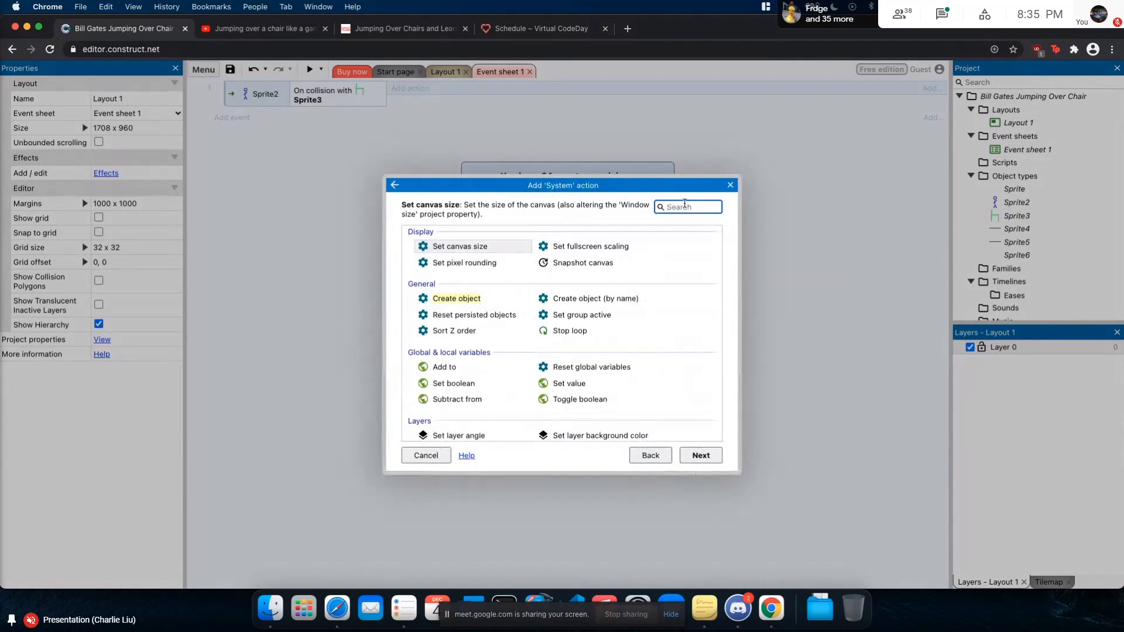
pyautogui.write('restart')
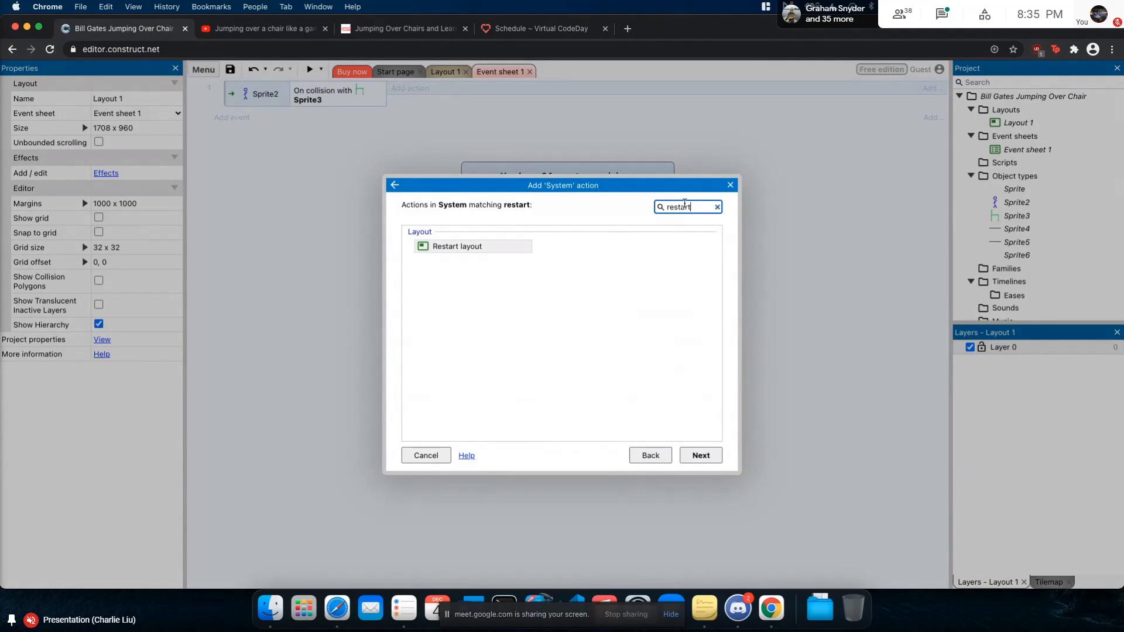
pyautogui.click(483, 246)
pyautogui.doubleClick(483, 246)
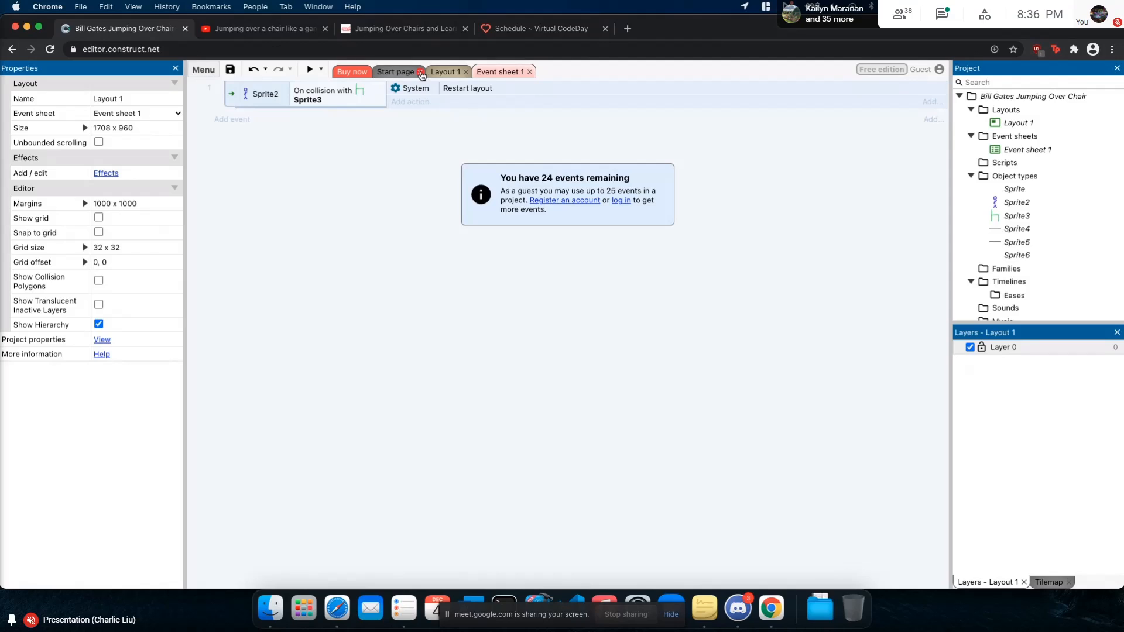
# Preview Layout 1, jump the stick figure over the chair, run it into the chair to test the restart, and close the preview
pyautogui.click(441, 72)
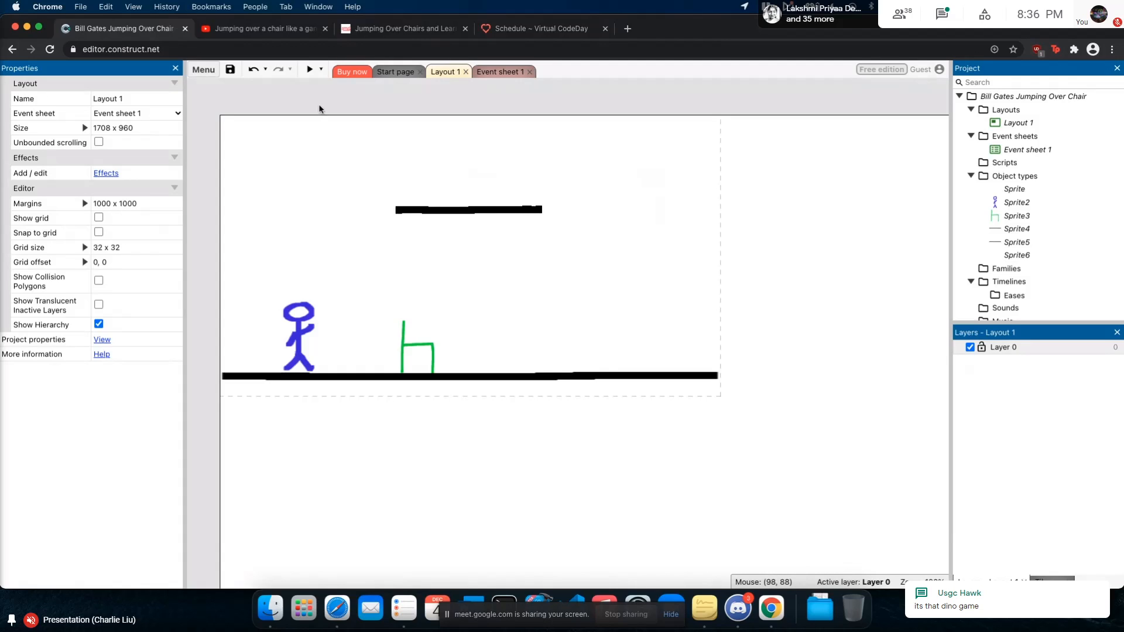
pyautogui.click(309, 70)
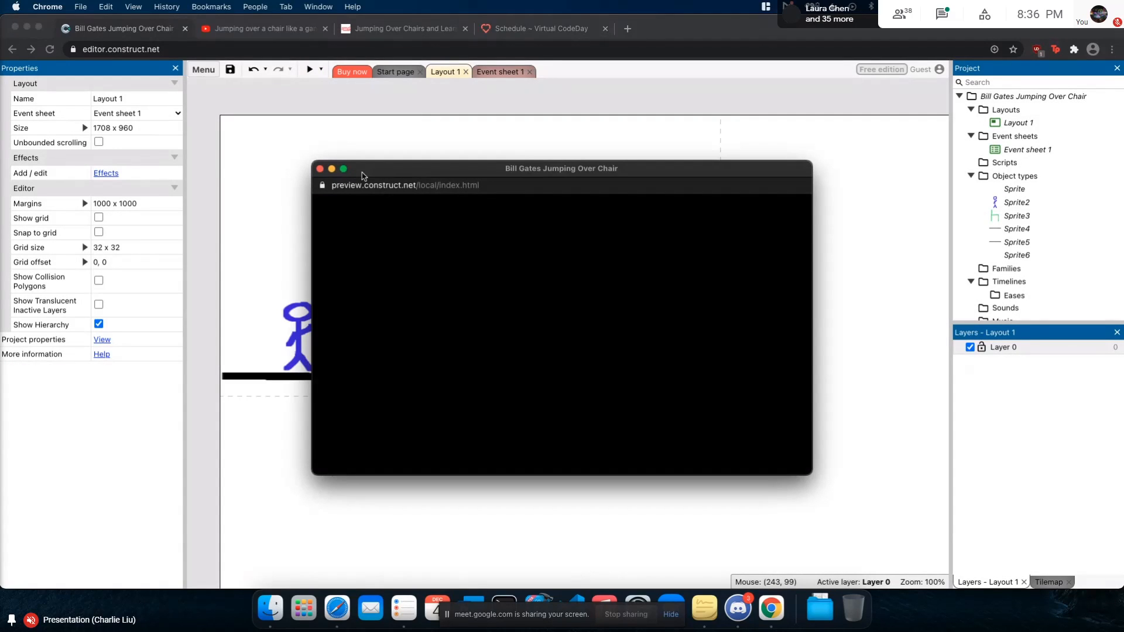
pyautogui.press('Left')
pyautogui.press('Right')
pyautogui.press('Up')
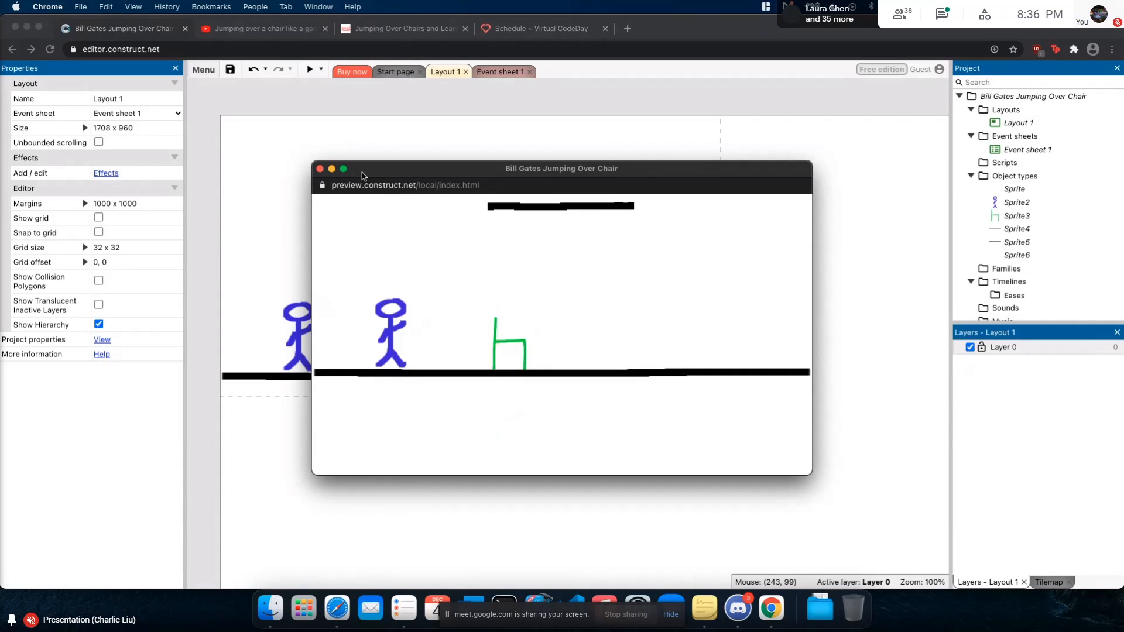
pyautogui.press('Right')
pyautogui.press('Up')
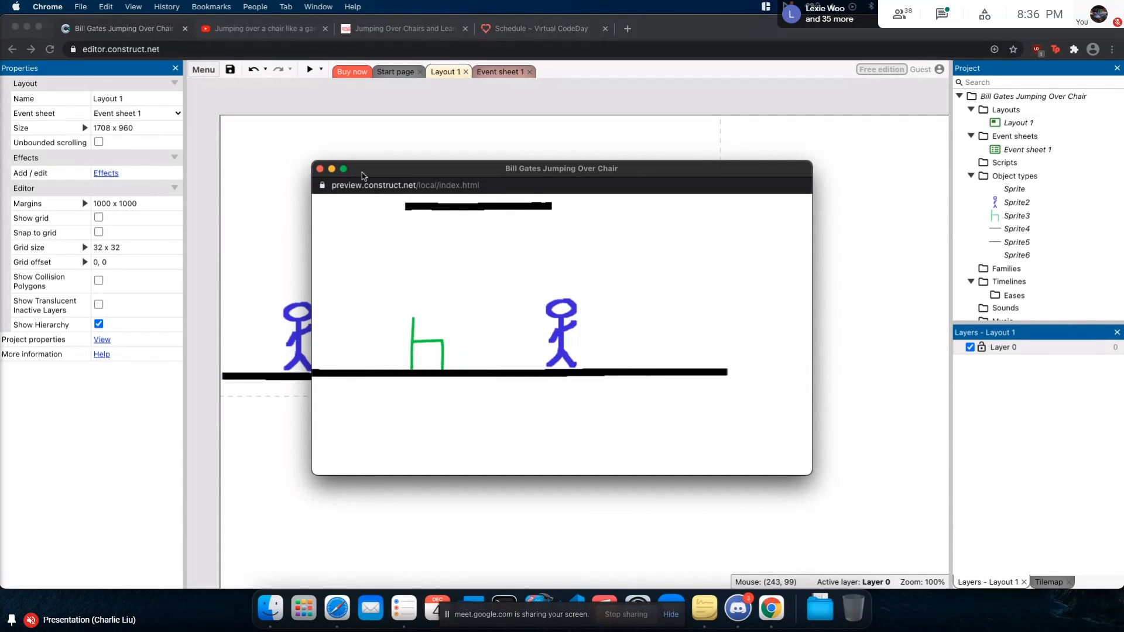
pyautogui.press('Left')
pyautogui.press('Up')
pyautogui.press('Left')
pyautogui.press('Right')
pyautogui.press('Right')
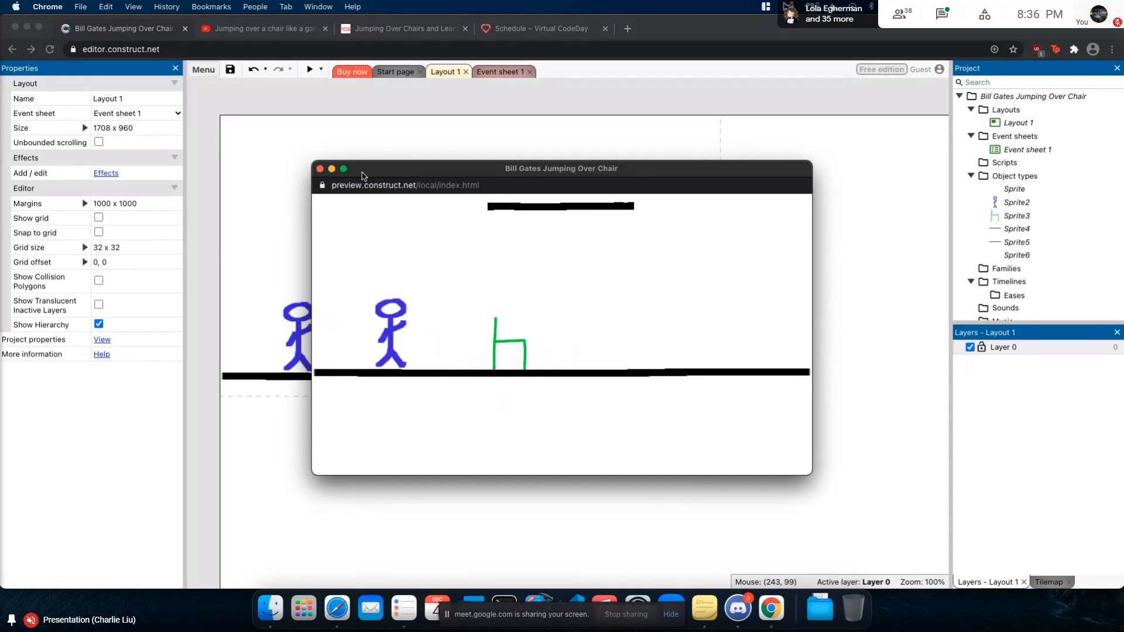
pyautogui.press('Left')
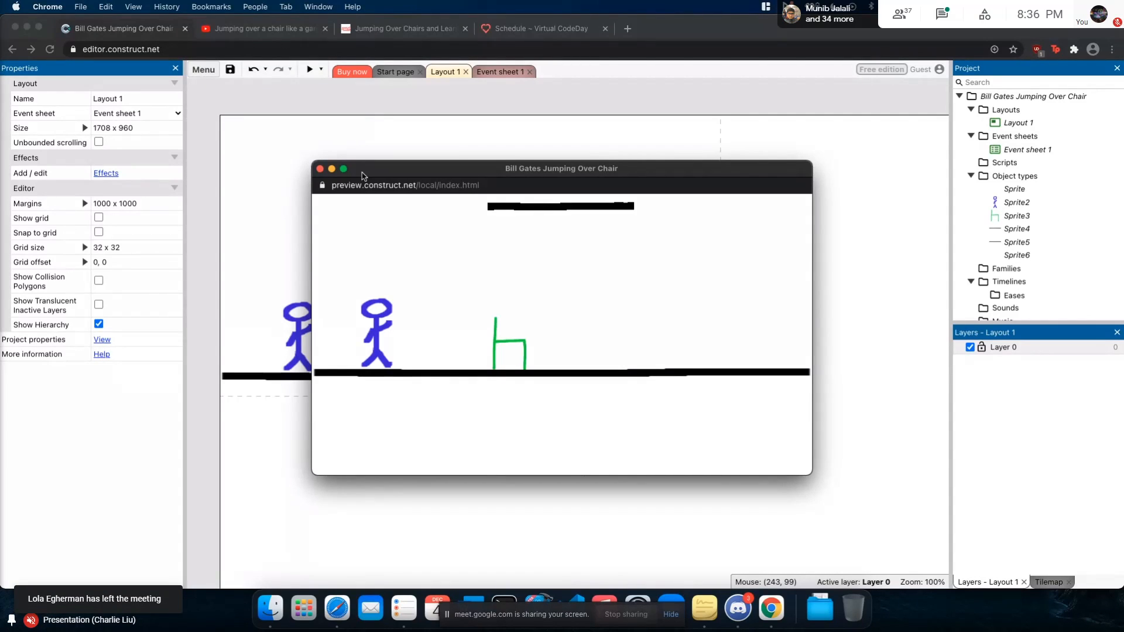
pyautogui.click(319, 170)
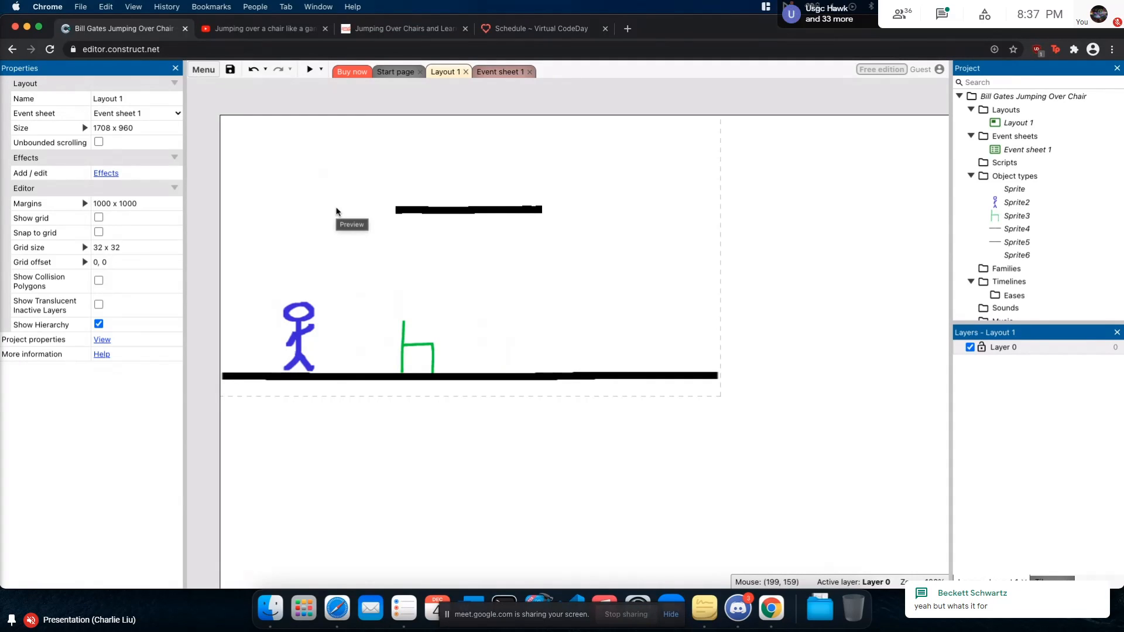
# Enable Double-jump in the blue stick figure's Platform behavior
pyautogui.click(311, 305)
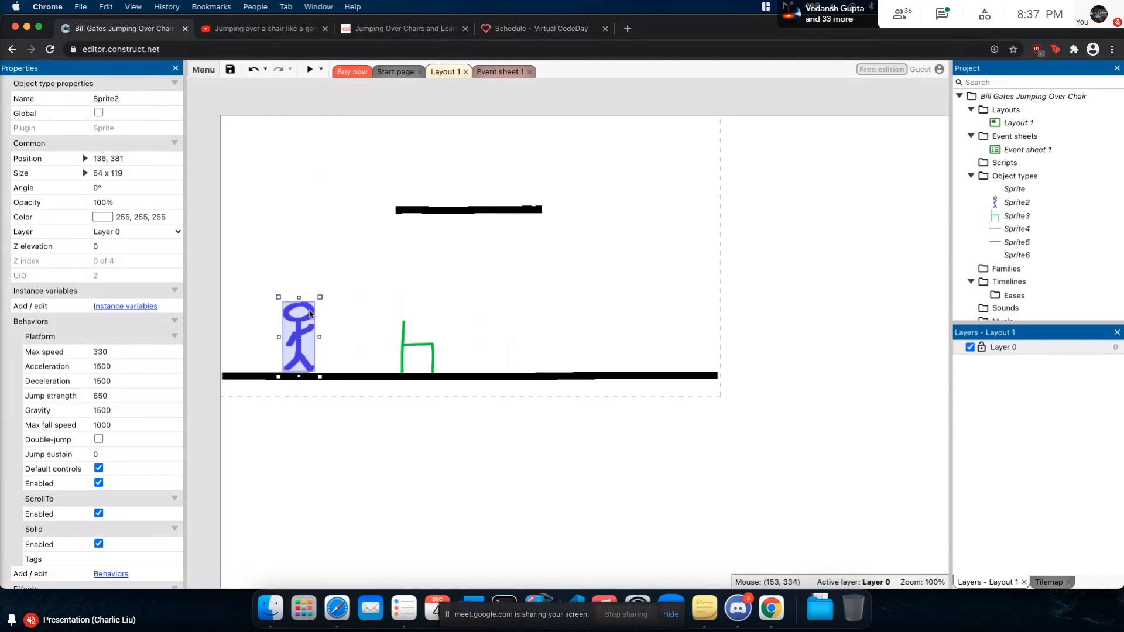
pyautogui.click(99, 438)
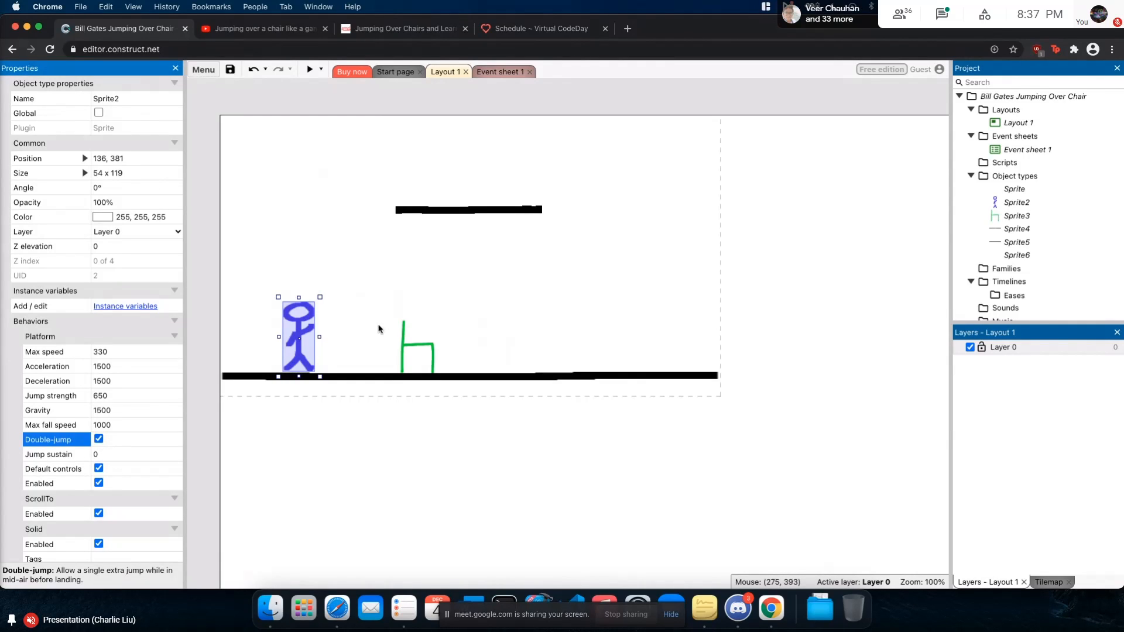
pyautogui.click(382, 348)
# Preview the game again, test double-jumping while moving the stick figure both ways, and close the preview window
pyautogui.click(309, 69)
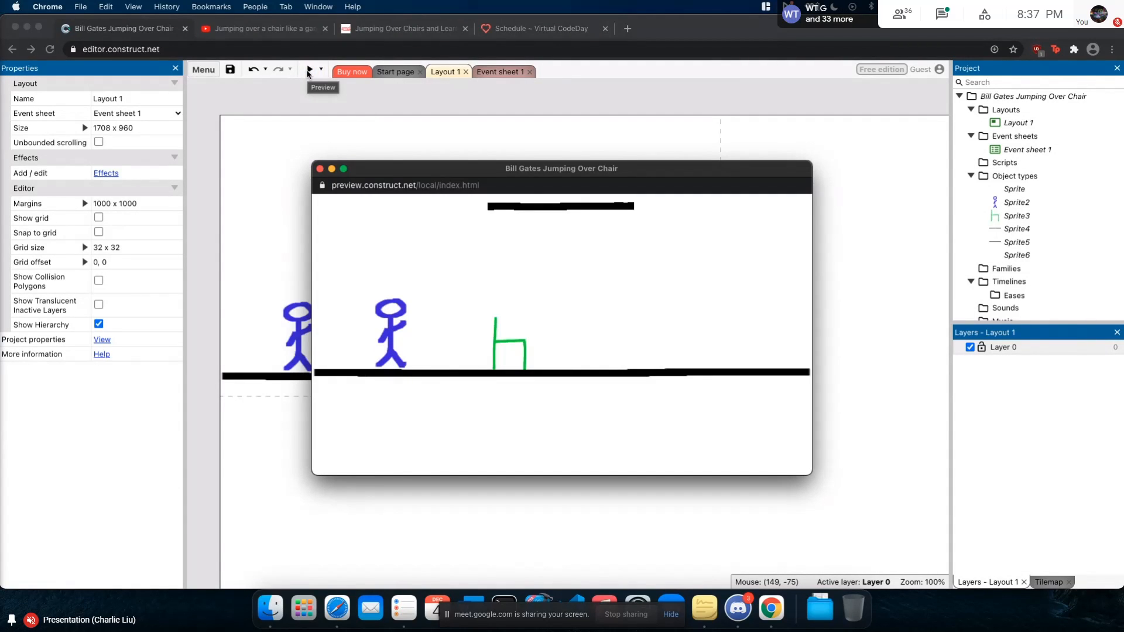
pyautogui.press('Up')
pyautogui.press('Right')
pyautogui.press('Left')
pyautogui.press('Up')
pyautogui.press('Right')
pyautogui.press('Left')
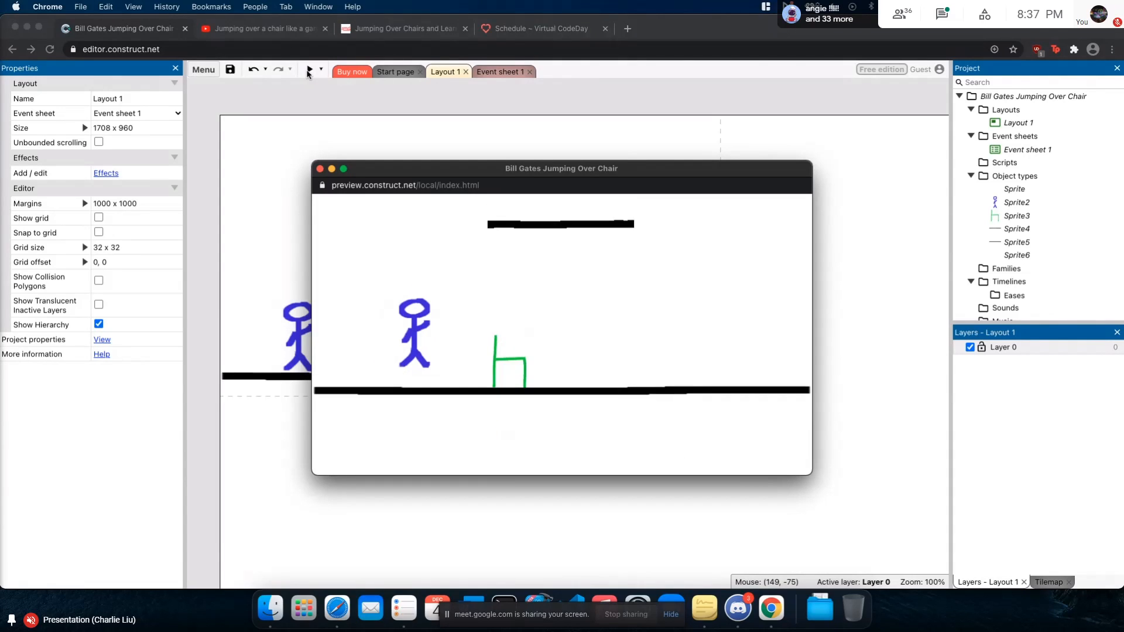
pyautogui.press('Up')
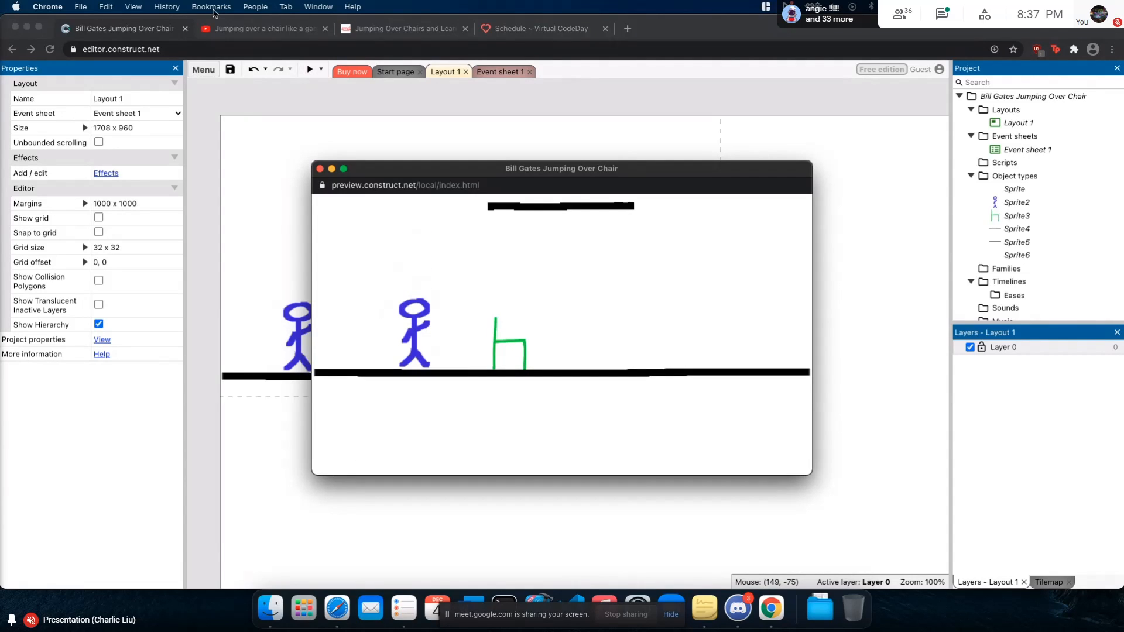
pyautogui.click(319, 168)
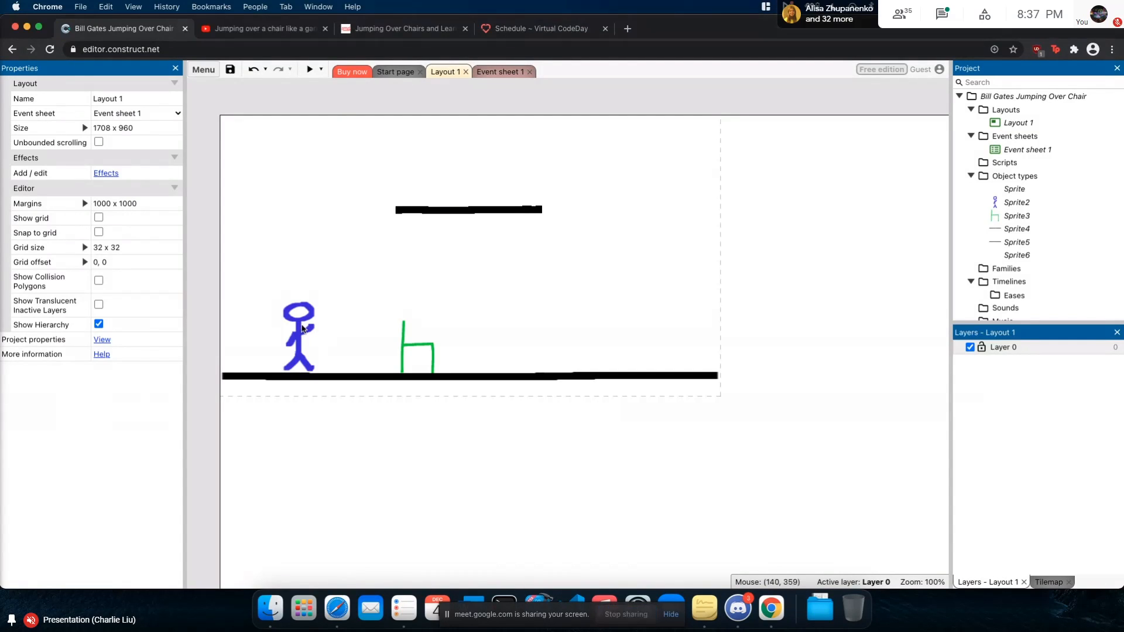
# Examine the Platform behavior settings of the blue stick figure
pyautogui.click(294, 338)
pyautogui.scroll(-1, 108, 357)
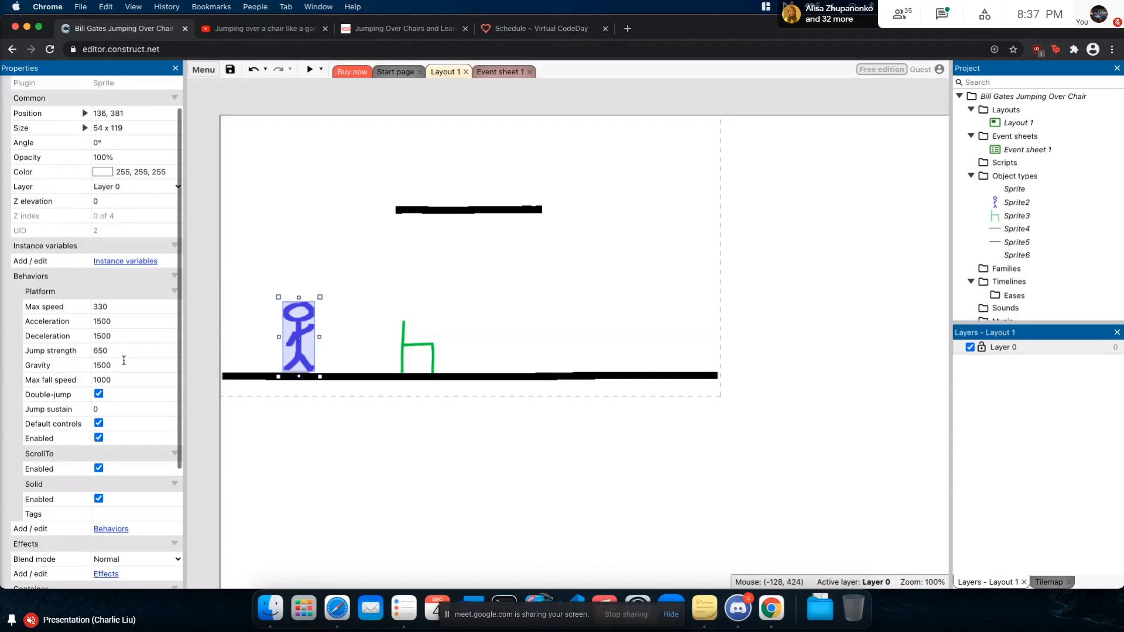
pyautogui.scroll(-1, 109, 354)
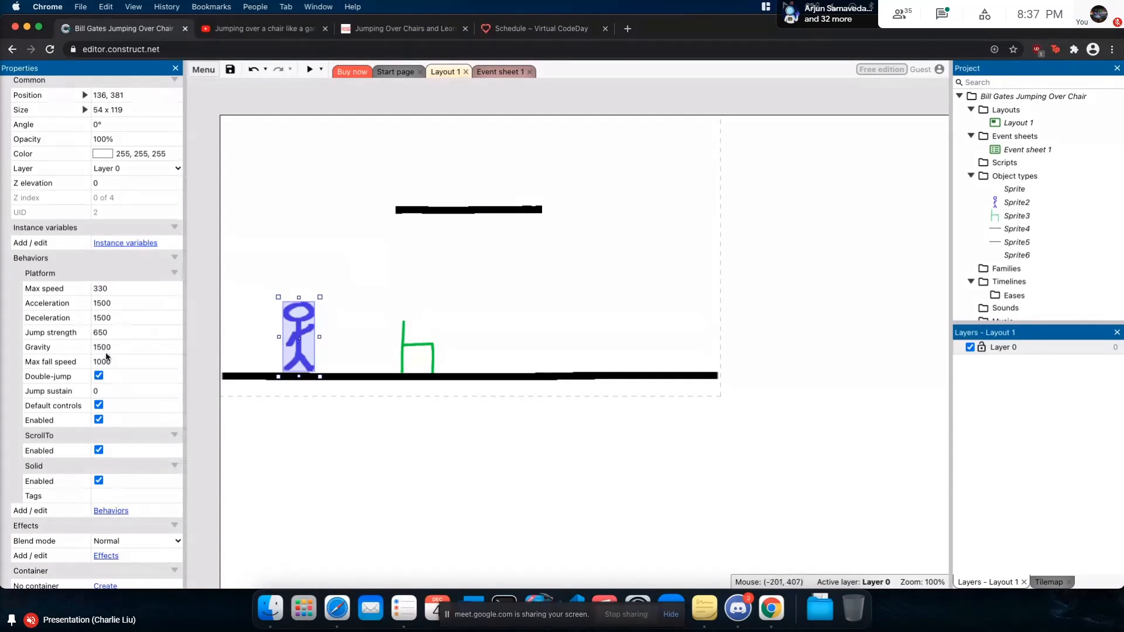